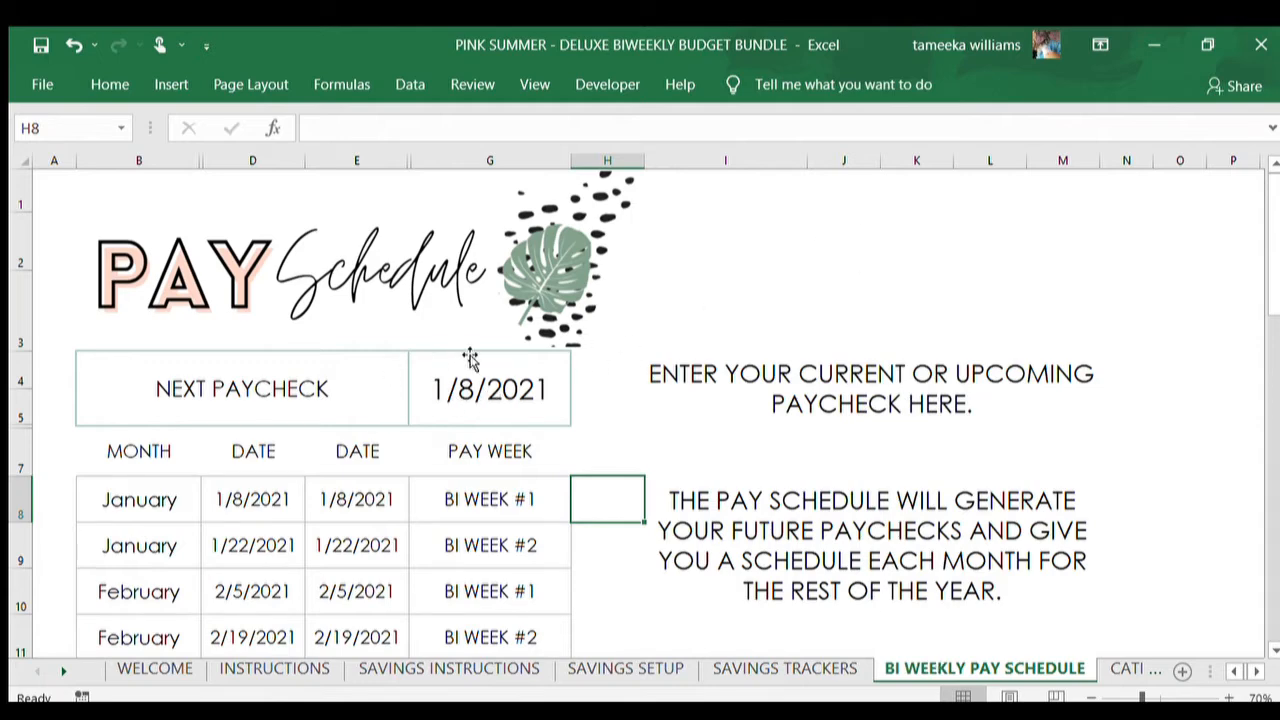
# Step: Review the next paycheck date and the full year's paydays on the bi-weekly pay schedule
pyautogui.click(467, 390)
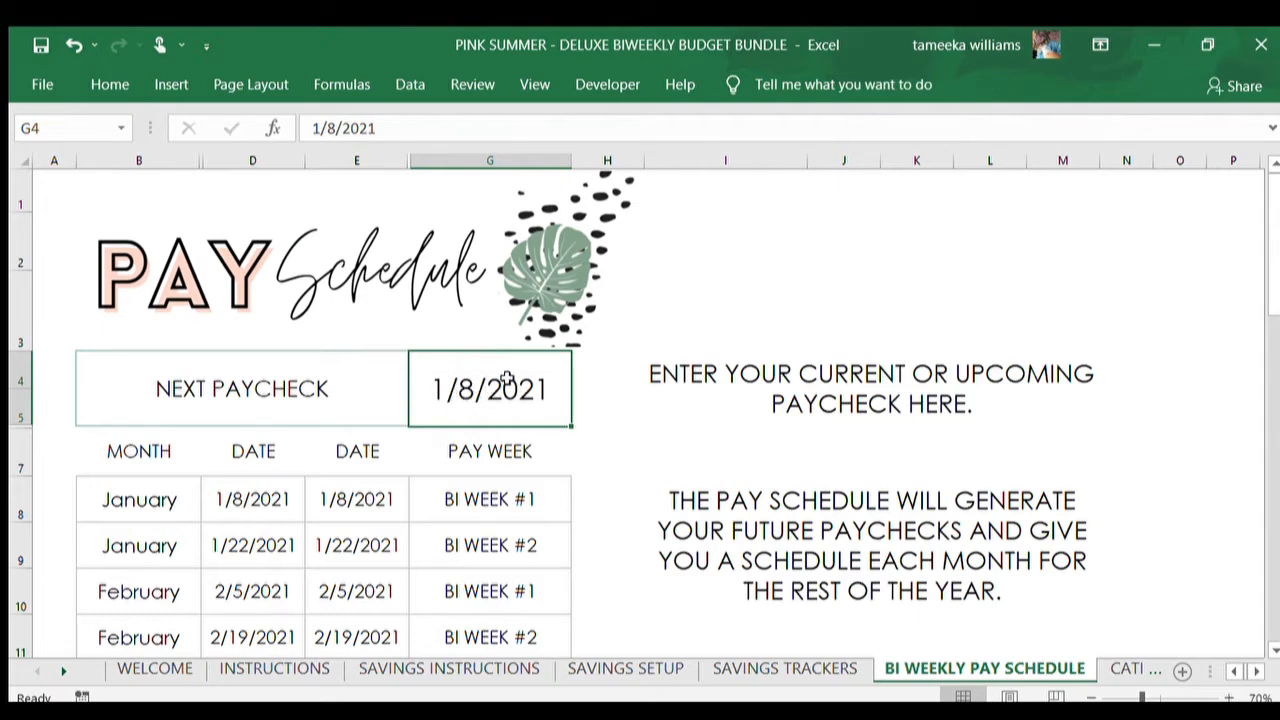
pyautogui.scroll(-1, 577, 400)
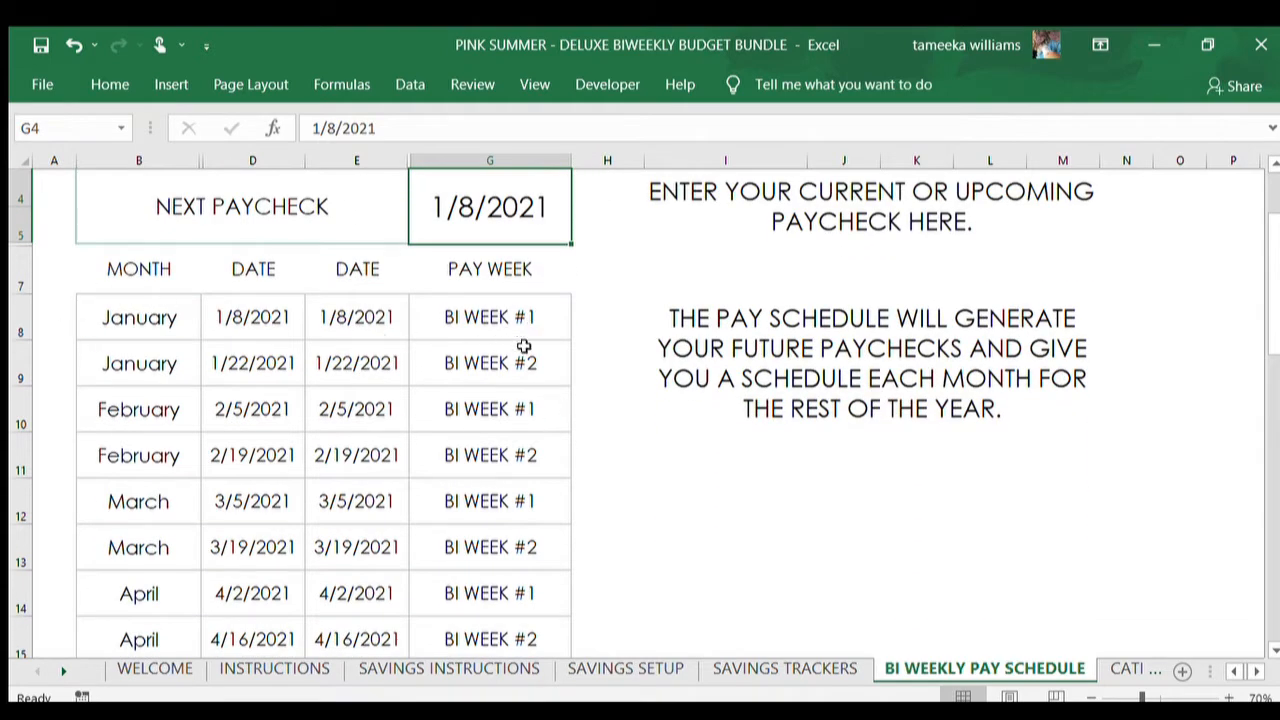
pyautogui.scroll(-3, 485, 520)
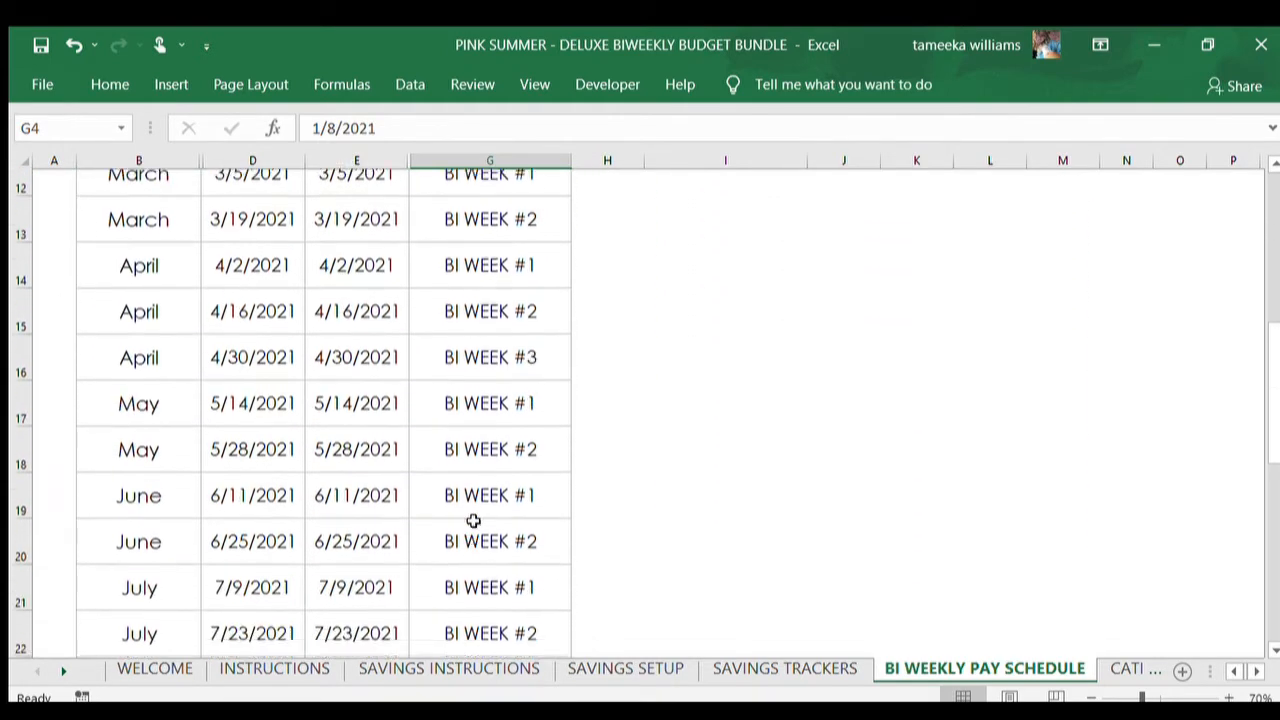
pyautogui.scroll(-5, 473, 520)
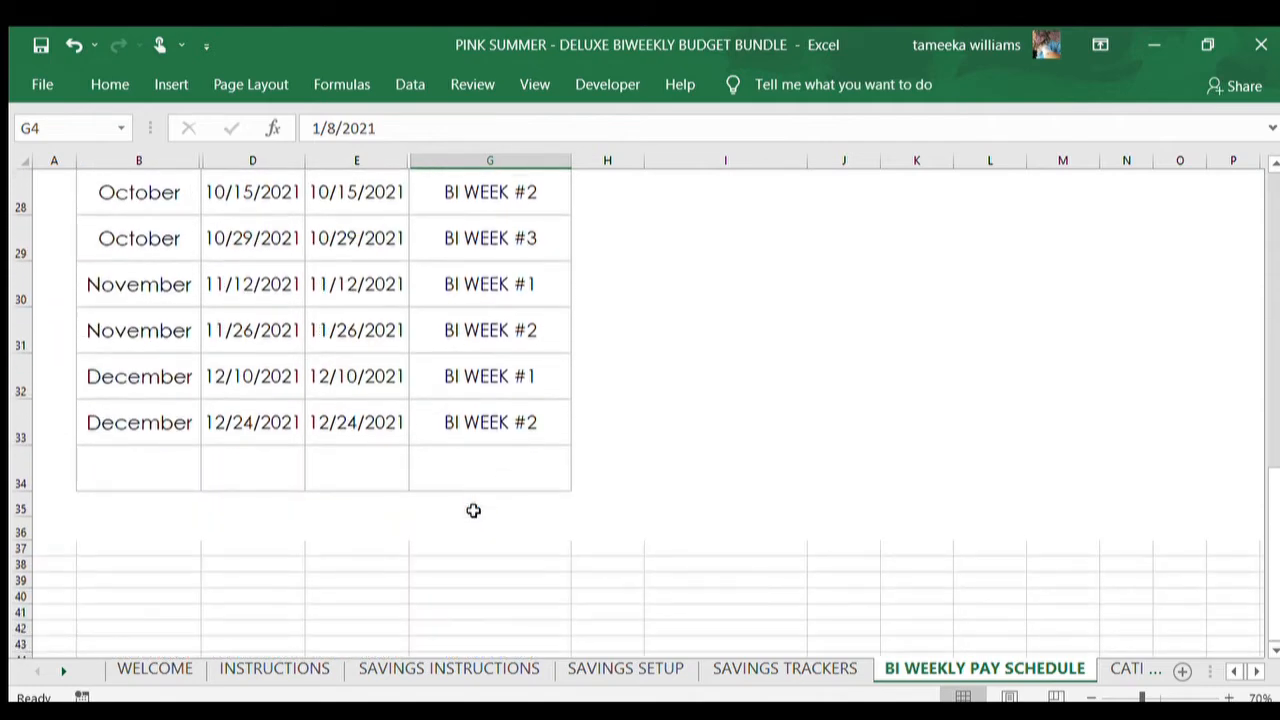
pyautogui.scroll(9, 473, 510)
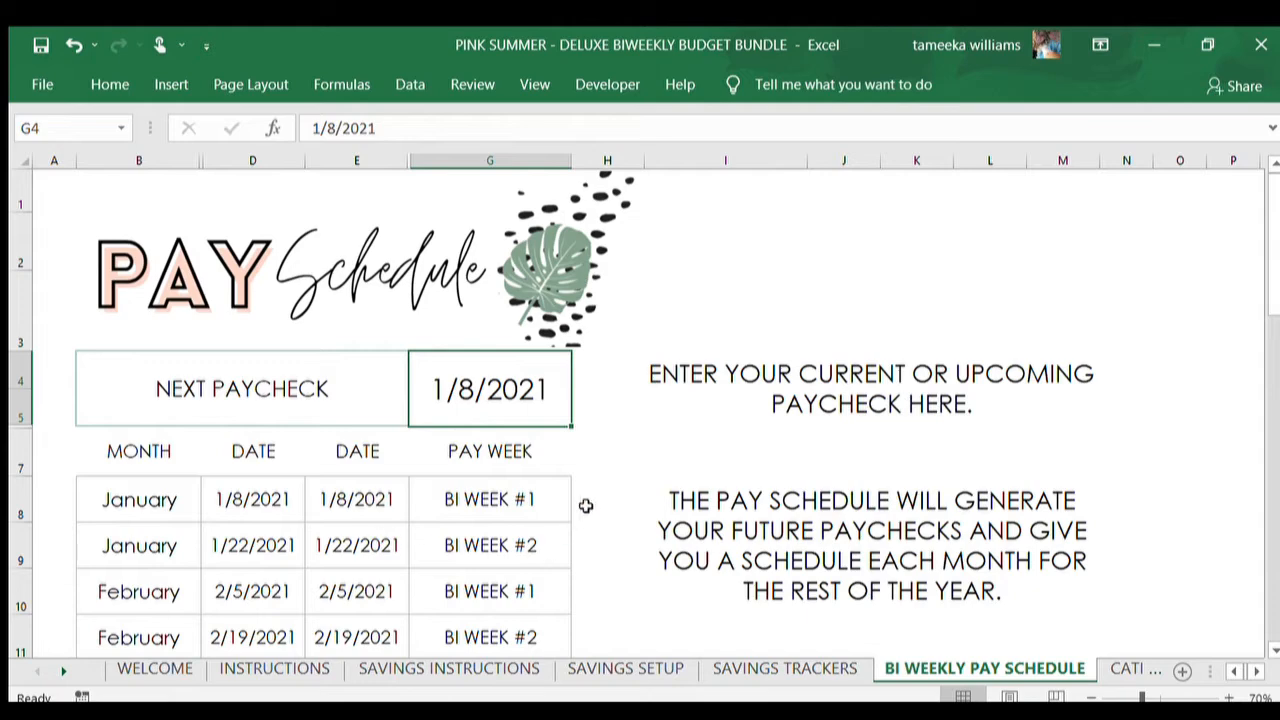
# Step: Go to the CATEGORIES SETUP sheet and review its income sources and budget categories lists
pyautogui.click(1117, 667)
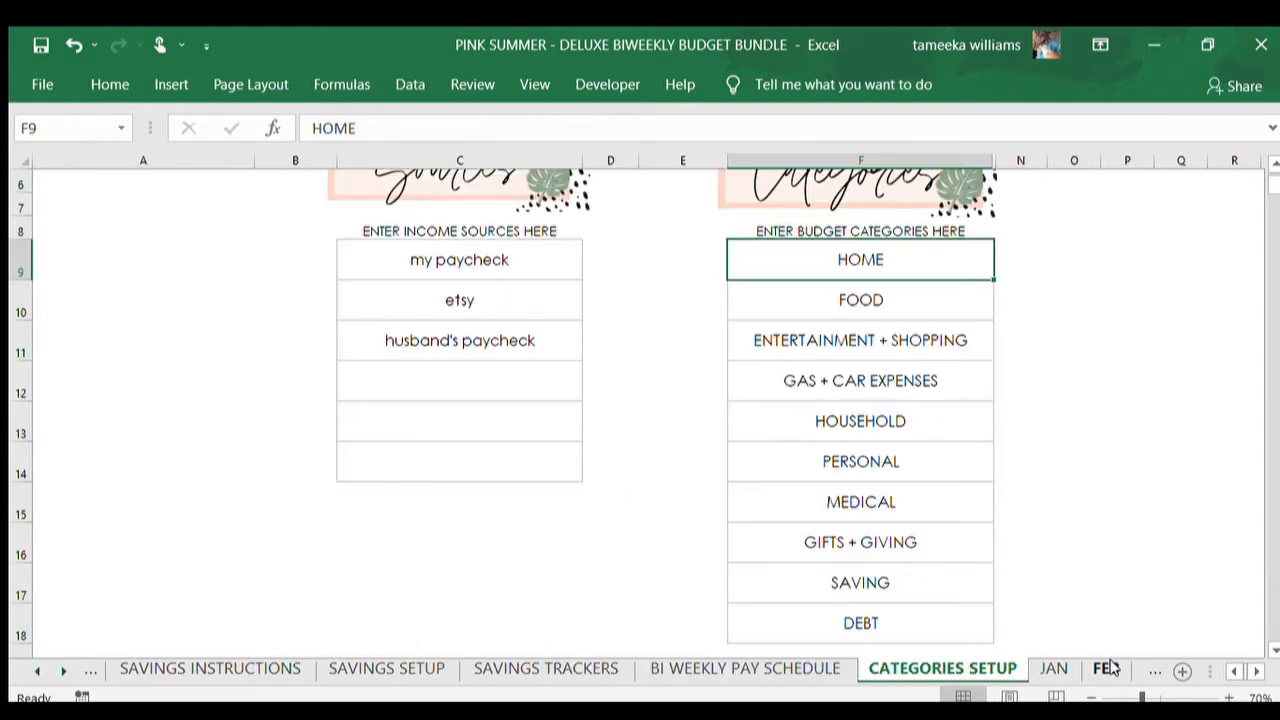
pyautogui.scroll(3, 421, 292)
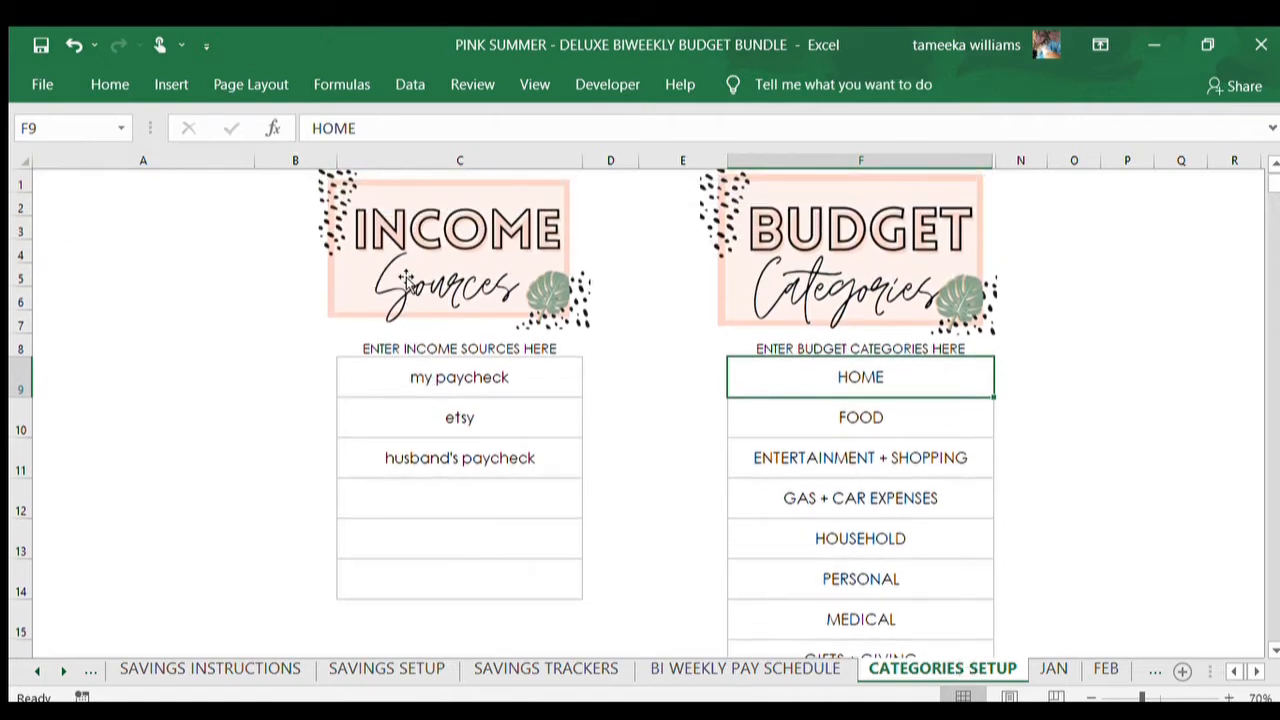
pyautogui.click(392, 374)
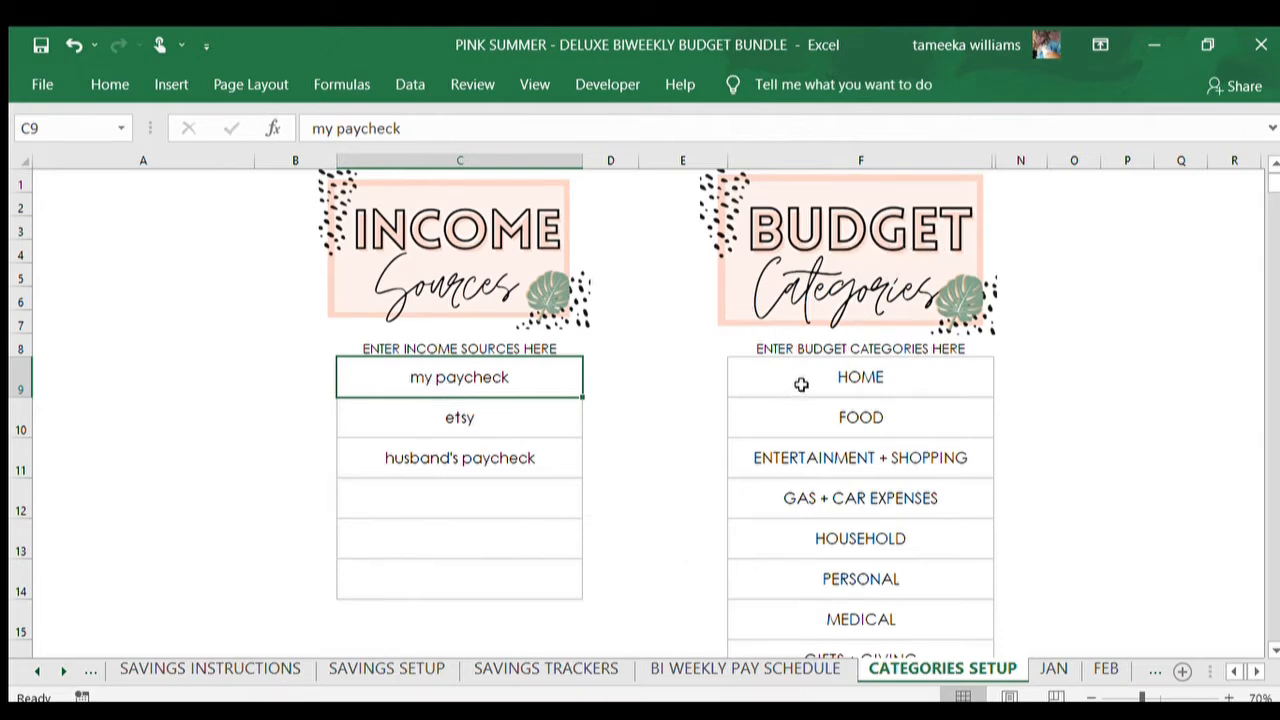
pyautogui.moveTo(801, 375); pyautogui.dragTo(806, 606)
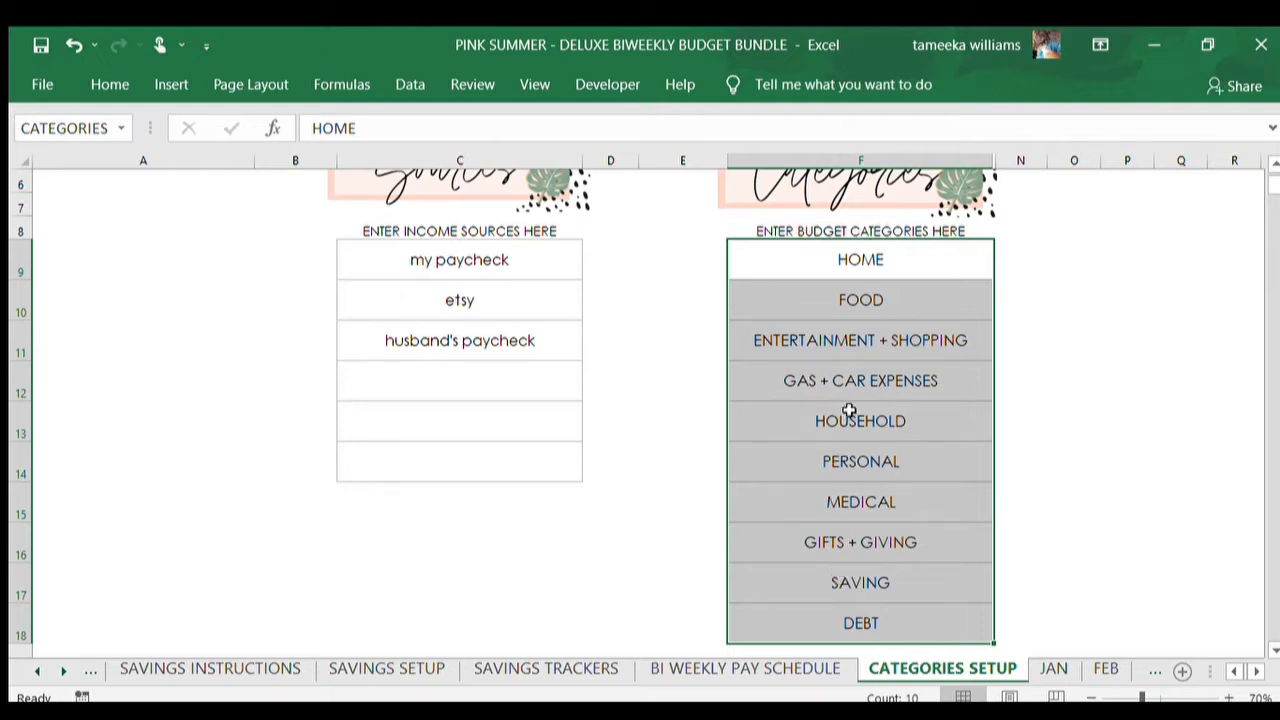
pyautogui.click(868, 258)
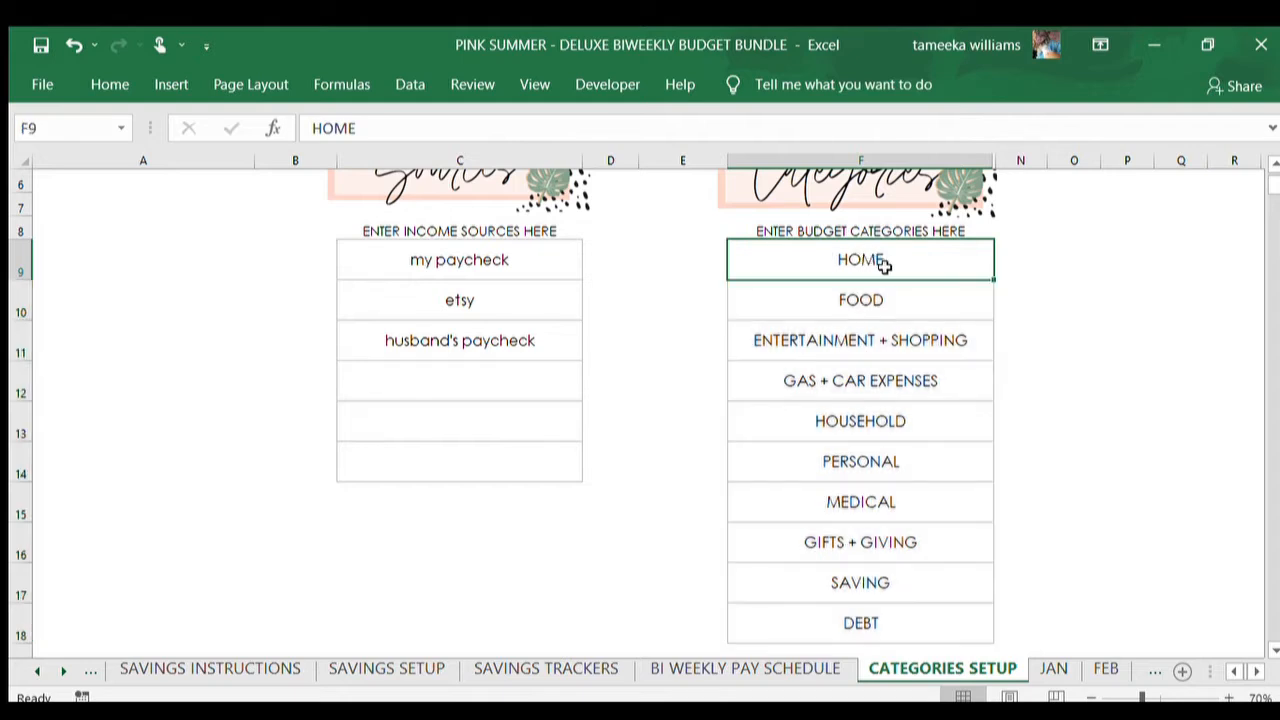
pyautogui.scroll(1, 880, 265)
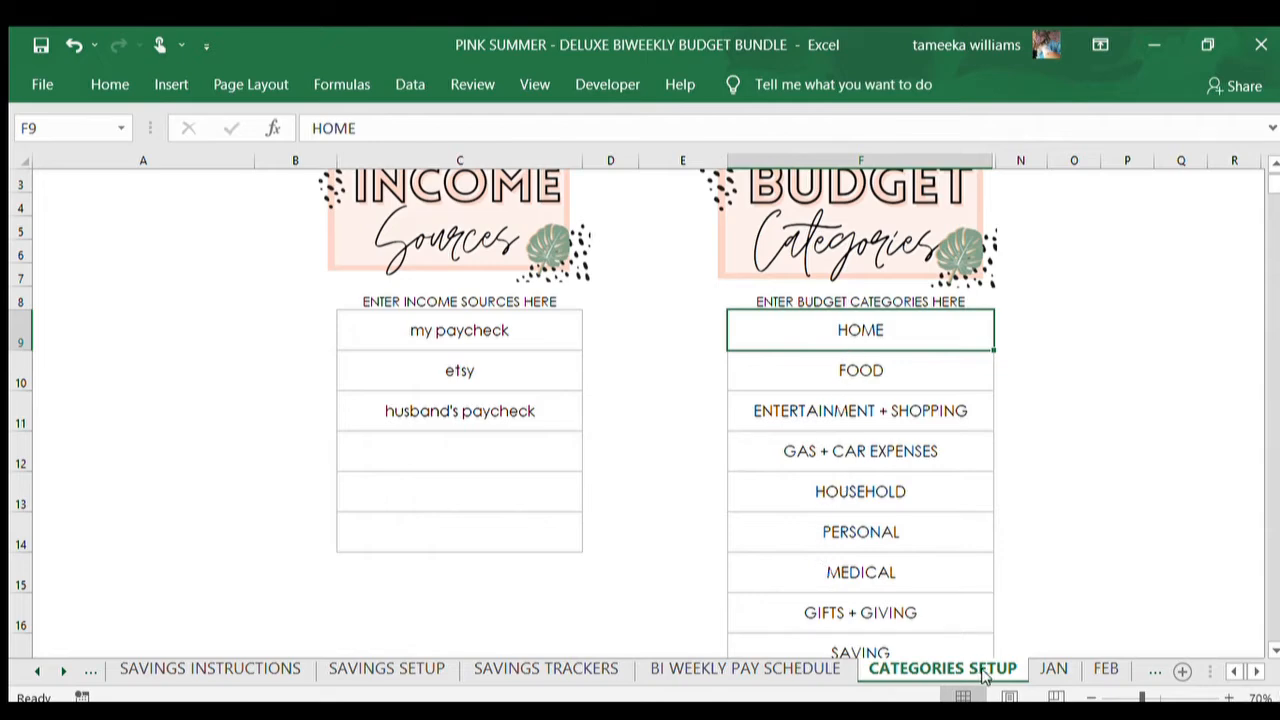
# Step: Open the JAN sheet's month summary and examine its total income, overall spending, pay schedule and bi-weekly summary
pyautogui.click(1054, 669)
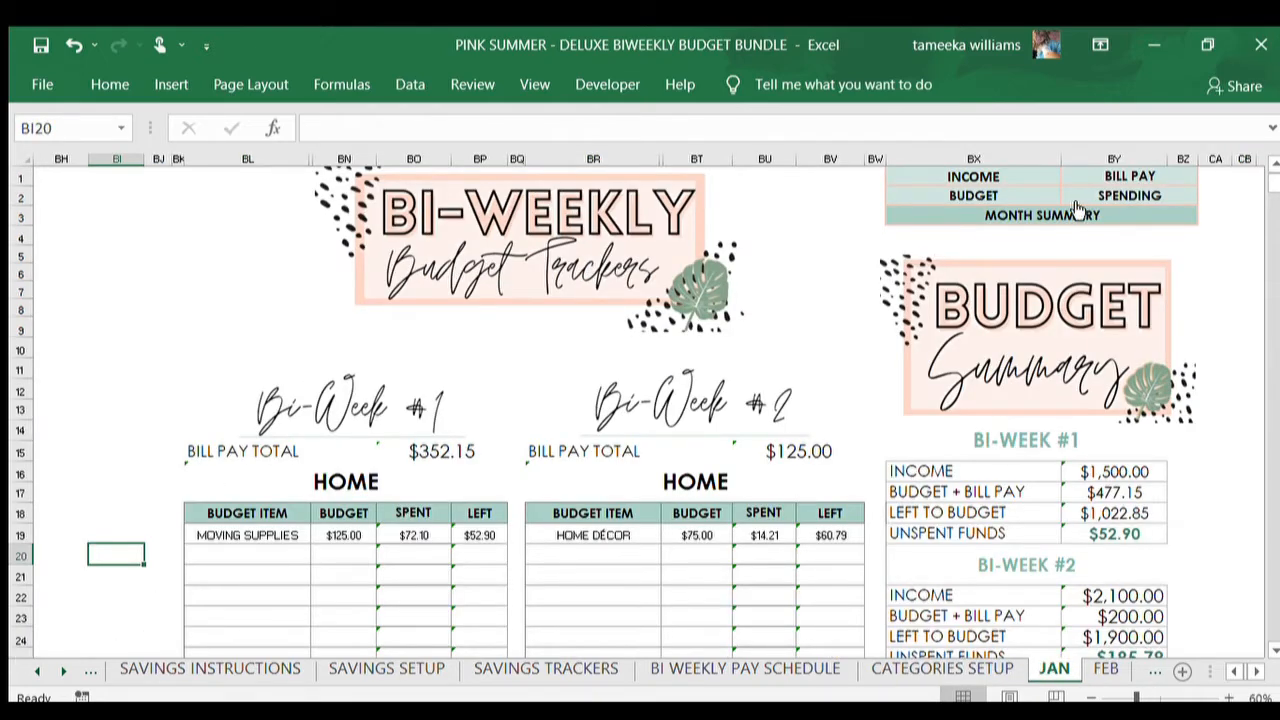
pyautogui.click(1005, 218)
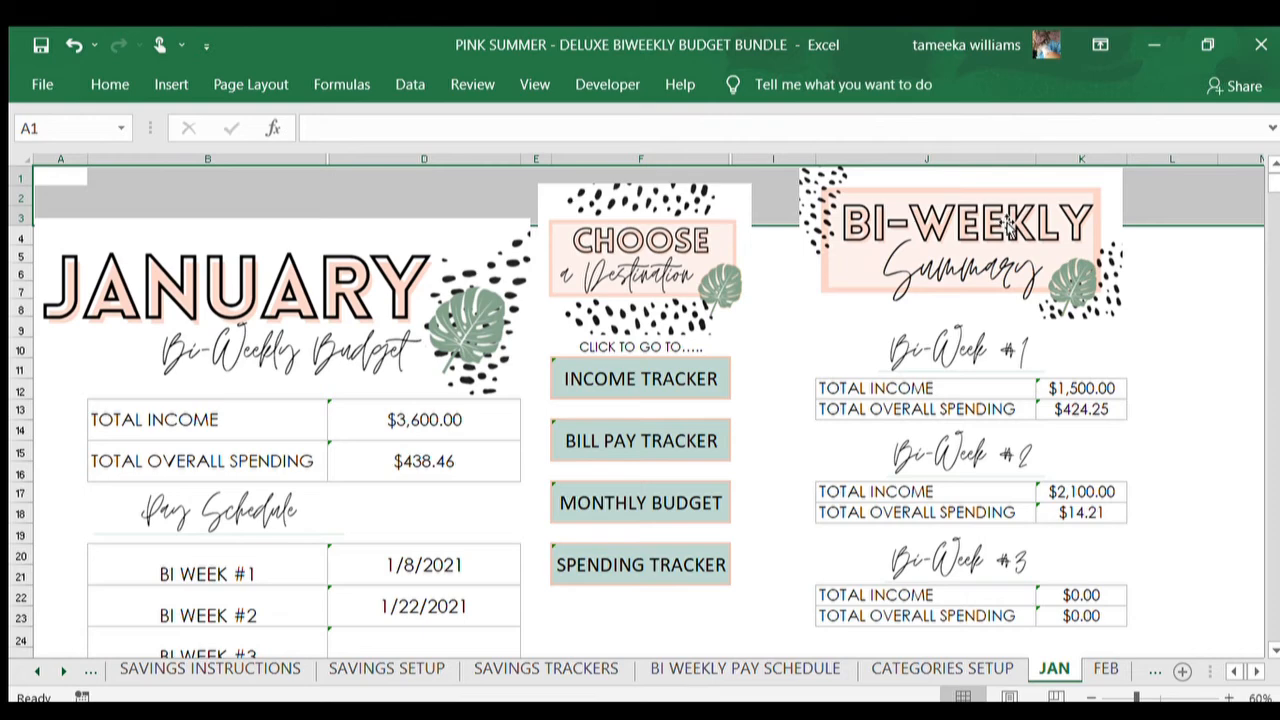
pyautogui.click(1226, 472)
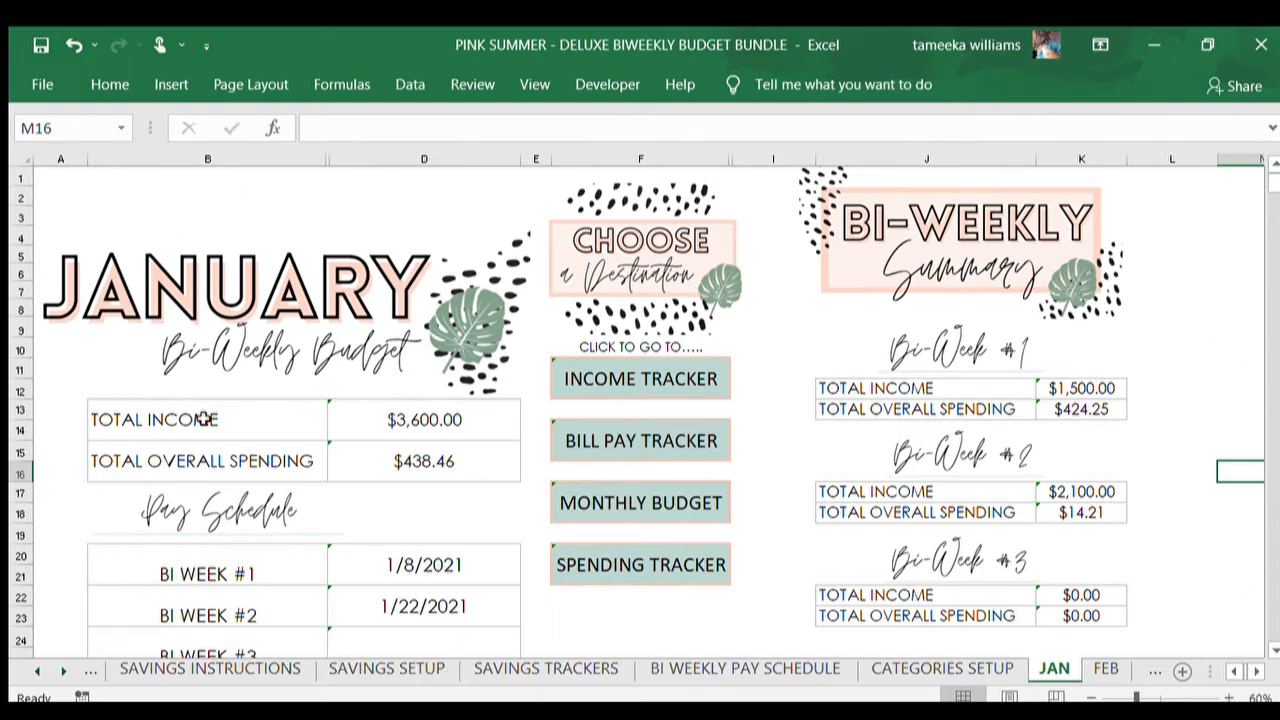
pyautogui.click(496, 419)
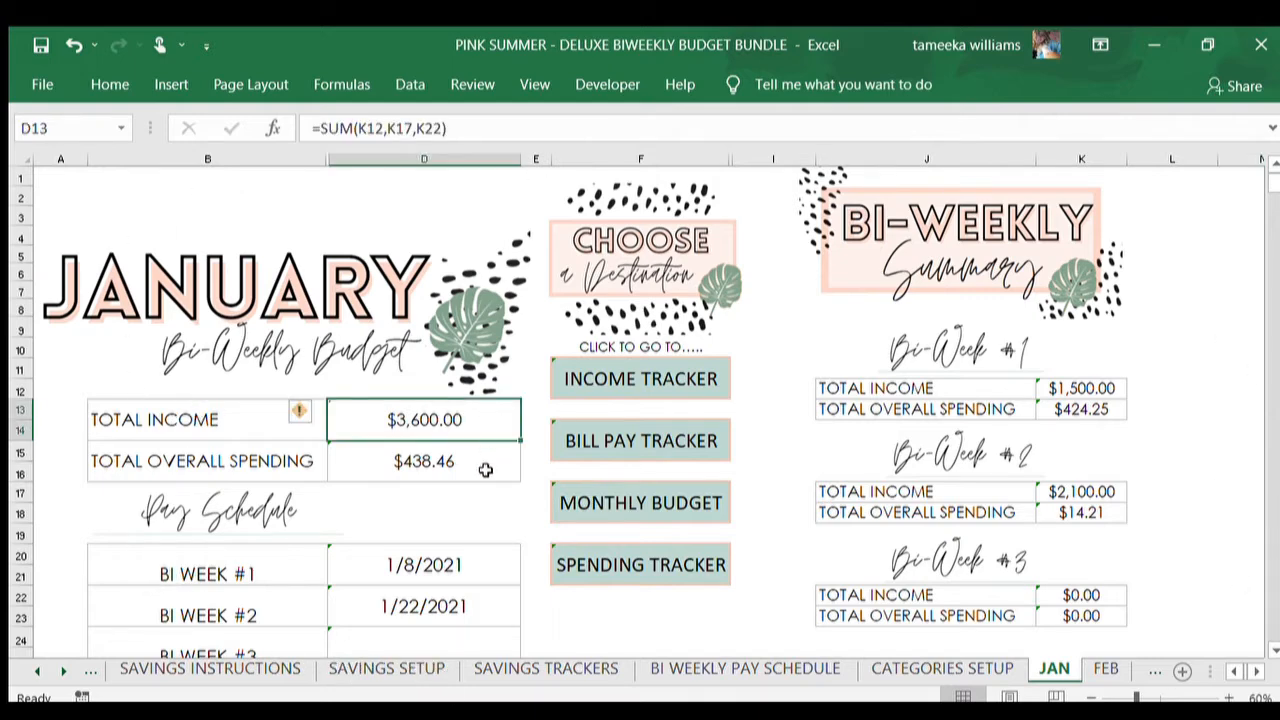
pyautogui.click(486, 468)
pyautogui.scroll(-1, 478, 474)
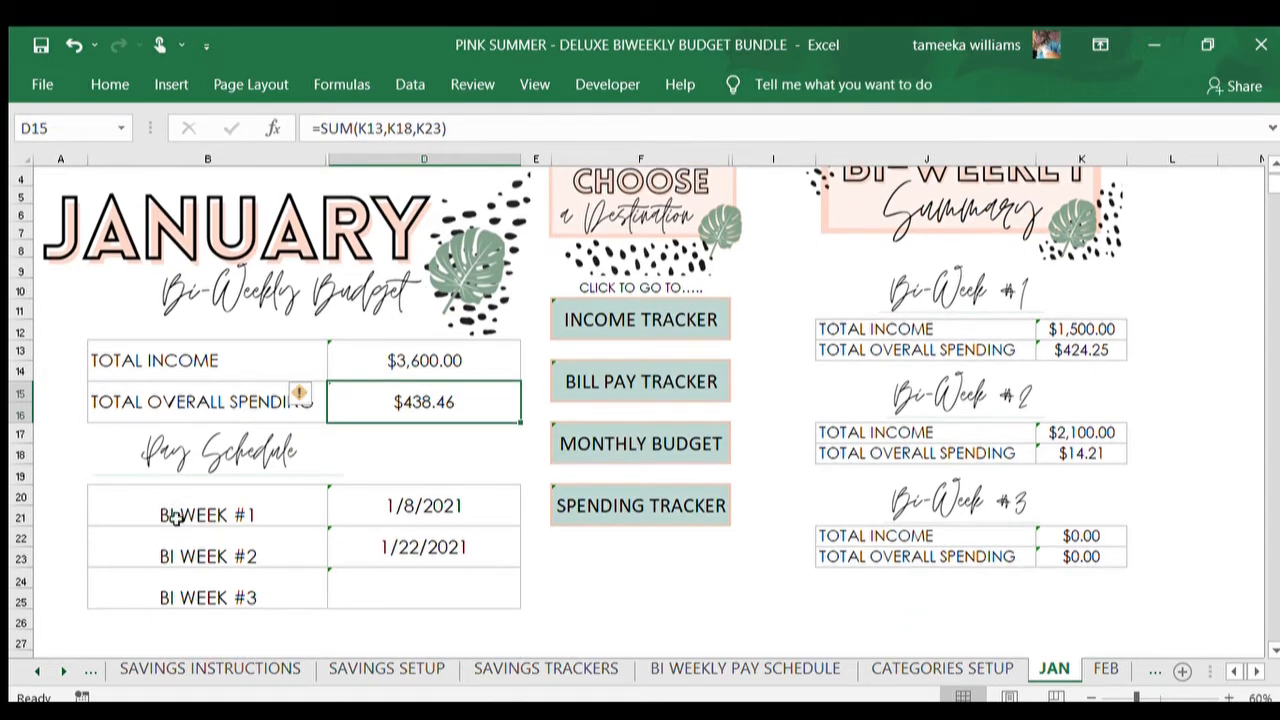
pyautogui.scroll(1, 185, 600)
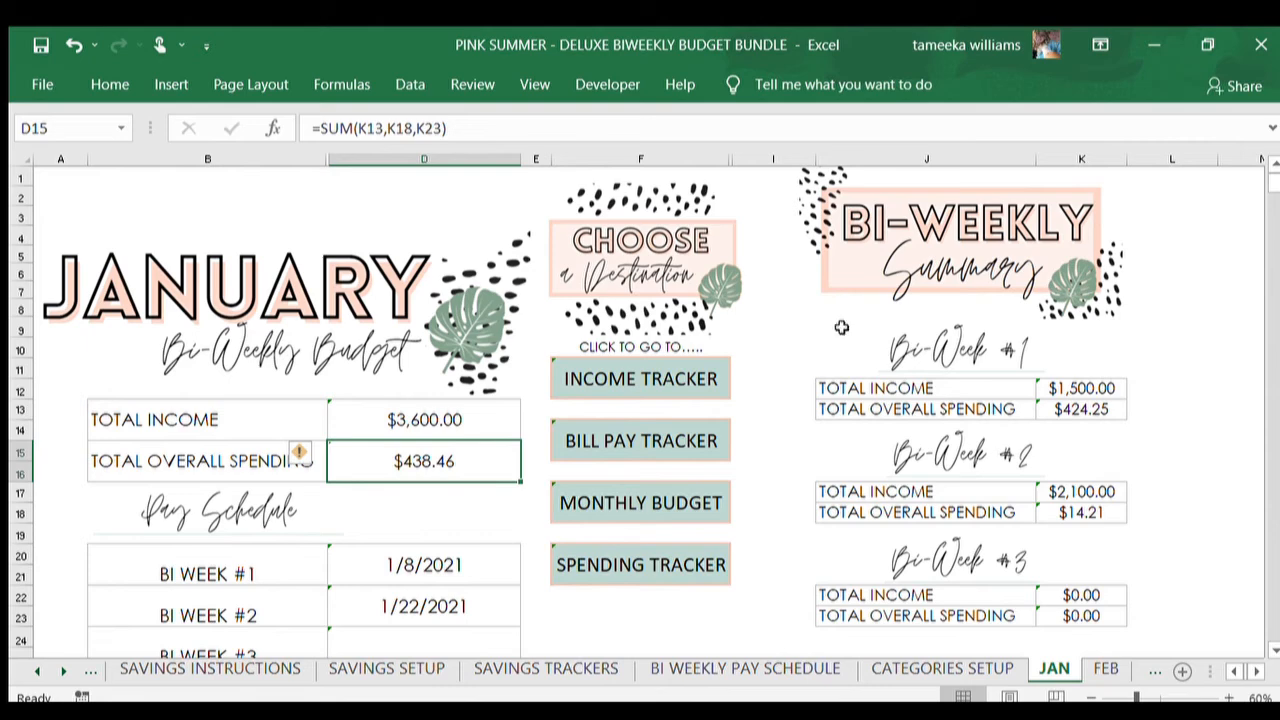
pyautogui.scroll(-1, 841, 327)
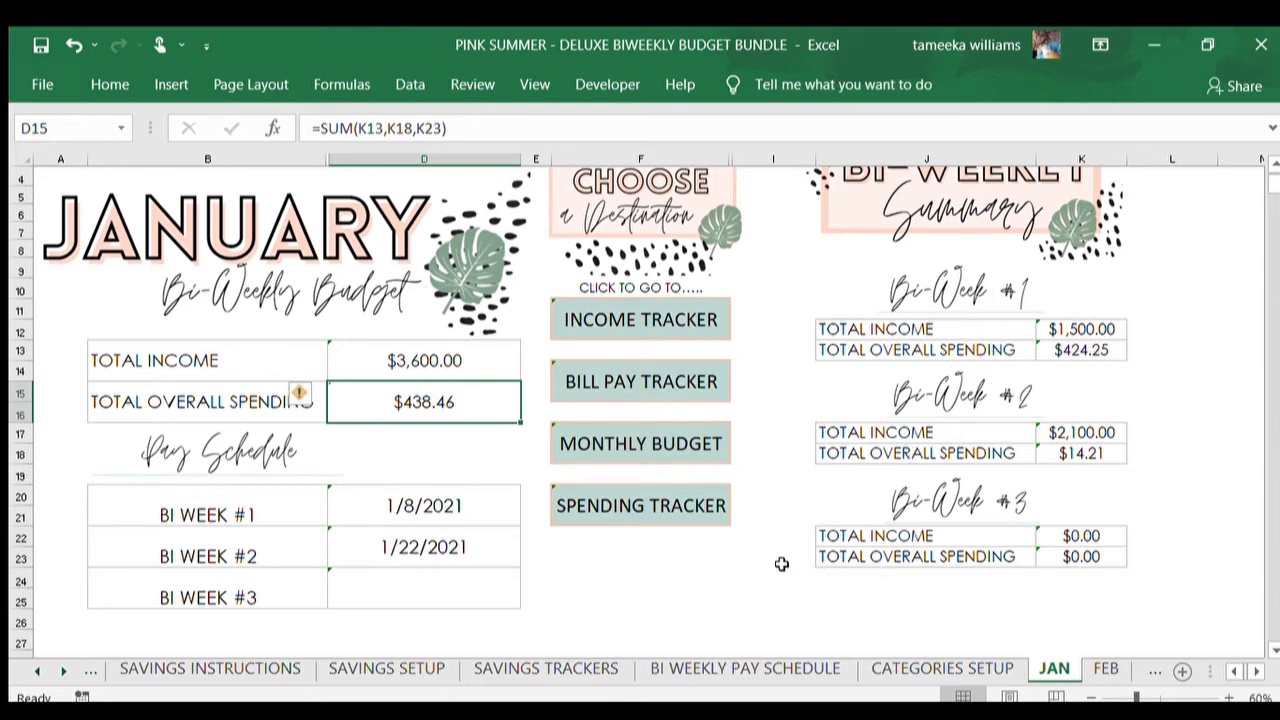
# Step: Go to January's income tracker and look over the three bi-week tables and the totals per income source
pyautogui.click(613, 322)
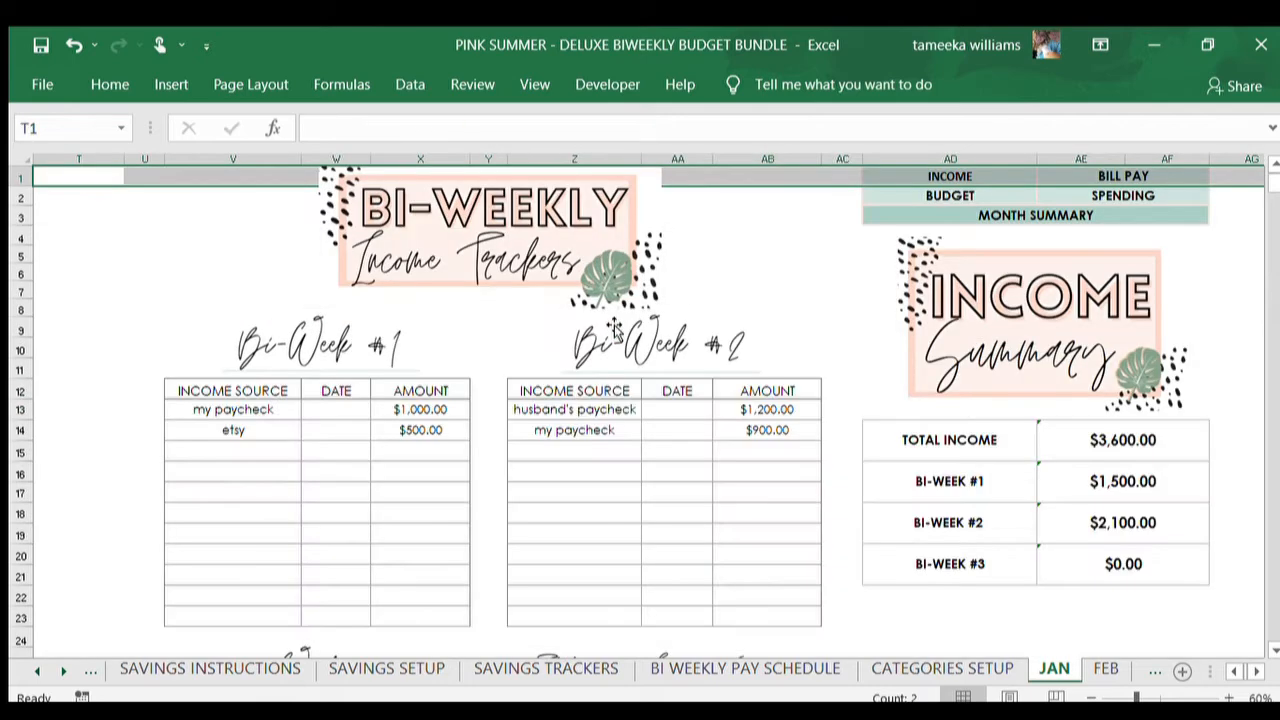
pyautogui.click(136, 426)
pyautogui.scroll(-2, 709, 433)
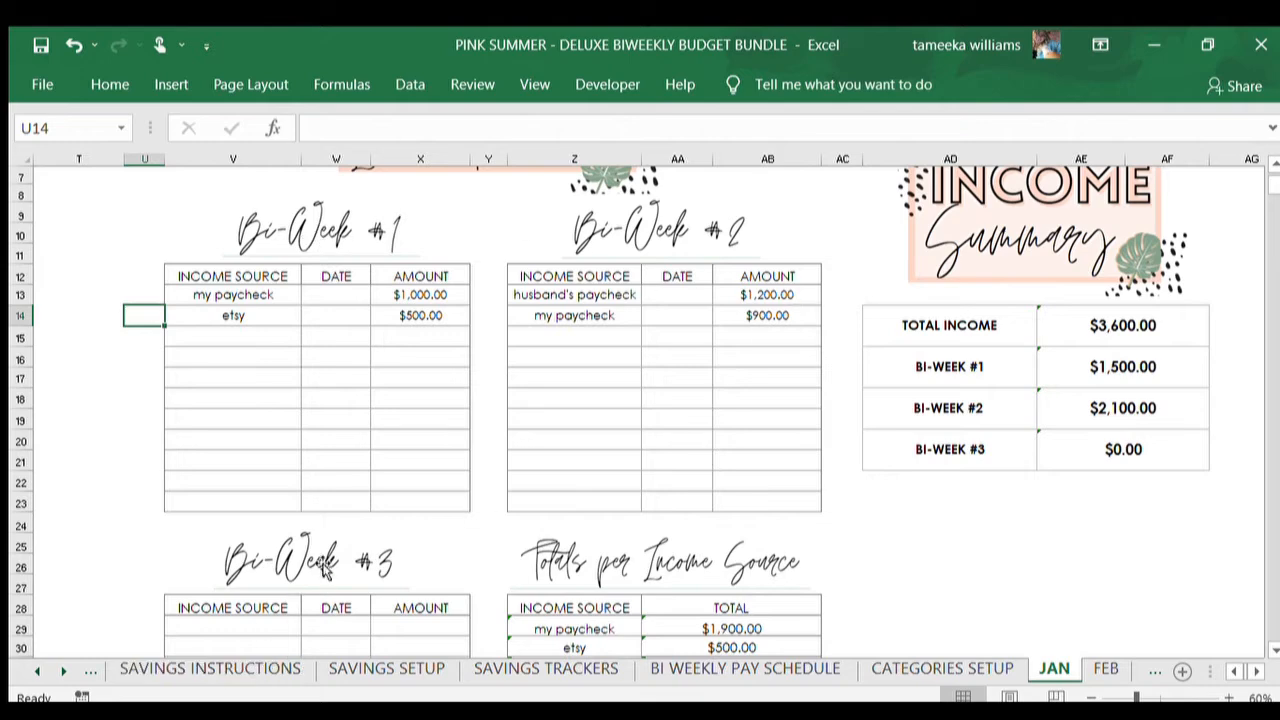
pyautogui.scroll(-1, 210, 545)
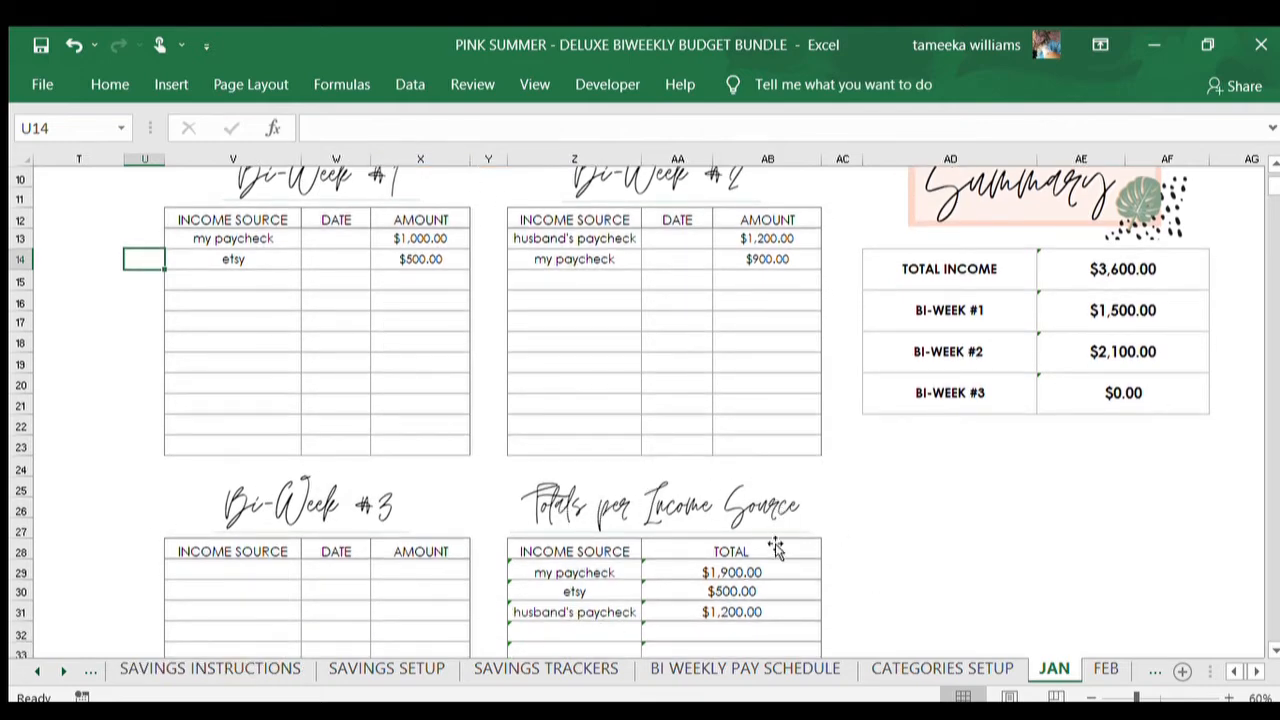
pyautogui.scroll(1, 617, 547)
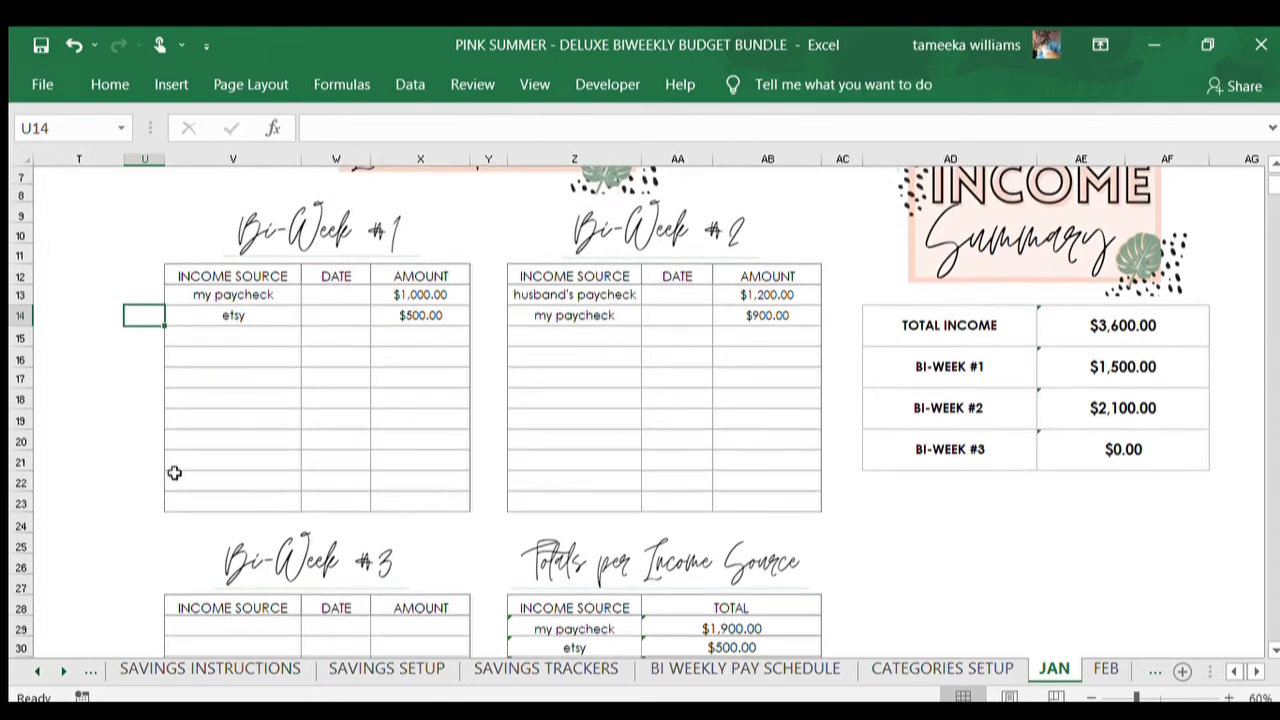
# Step: Add a husband's paycheck entry to the Bi-Week #1 income table, dated 1/8 with an amount of 600
pyautogui.click(262, 335)
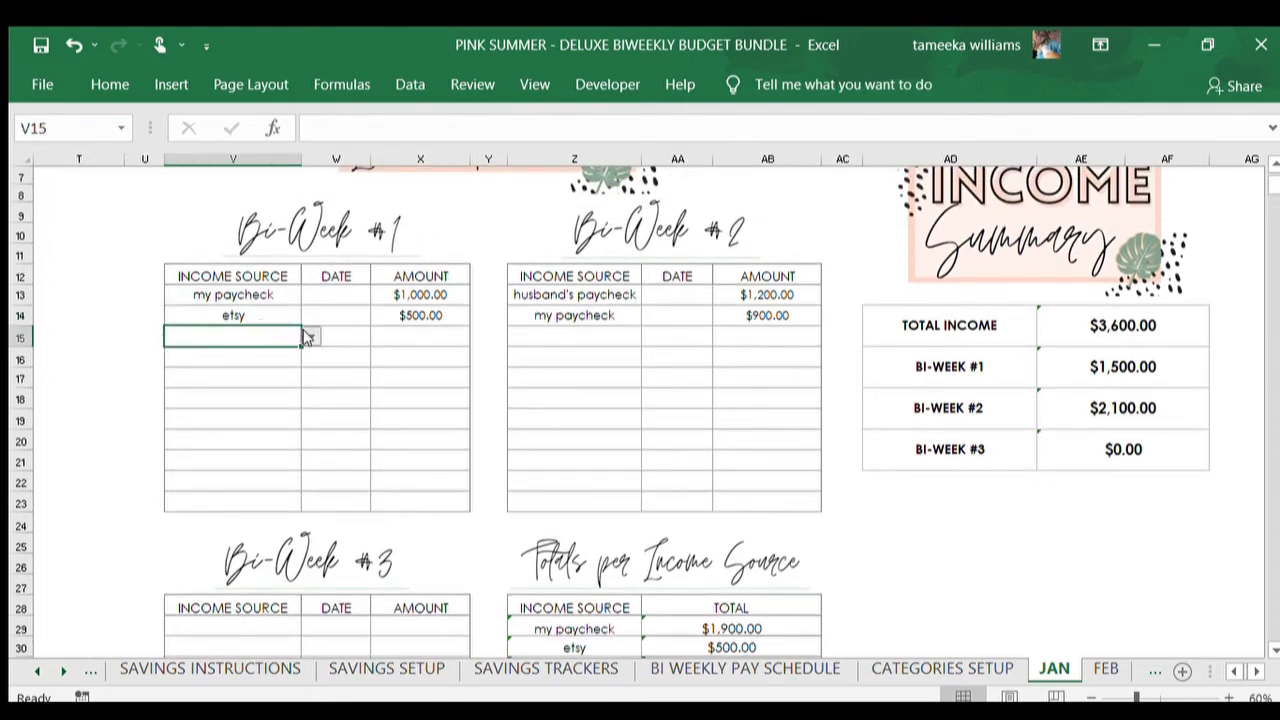
pyautogui.click(291, 366)
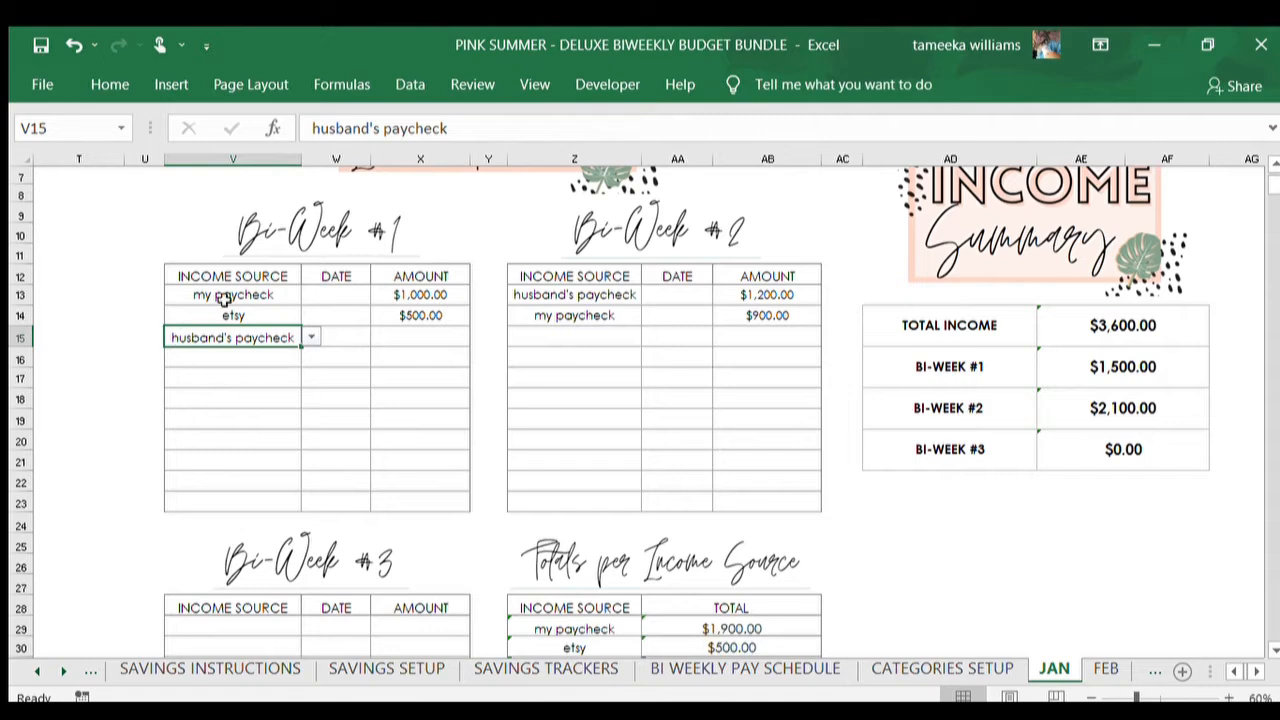
pyautogui.click(355, 334)
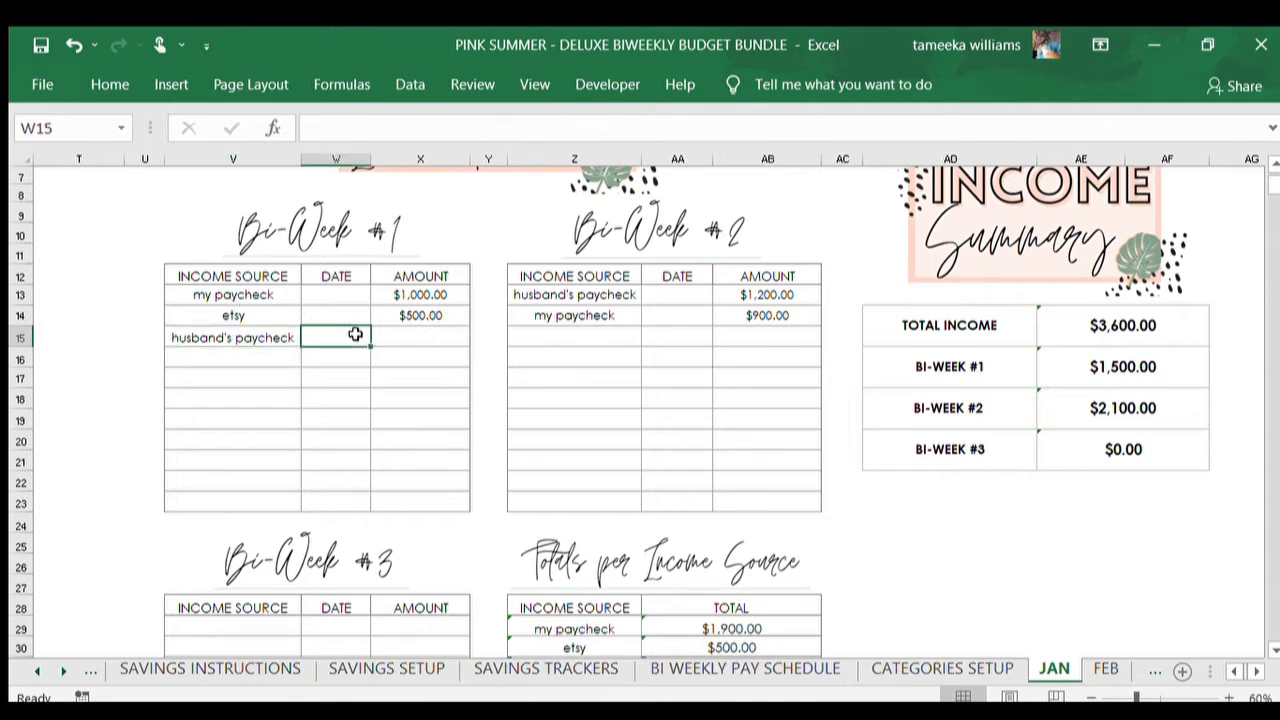
pyautogui.write('1/8')
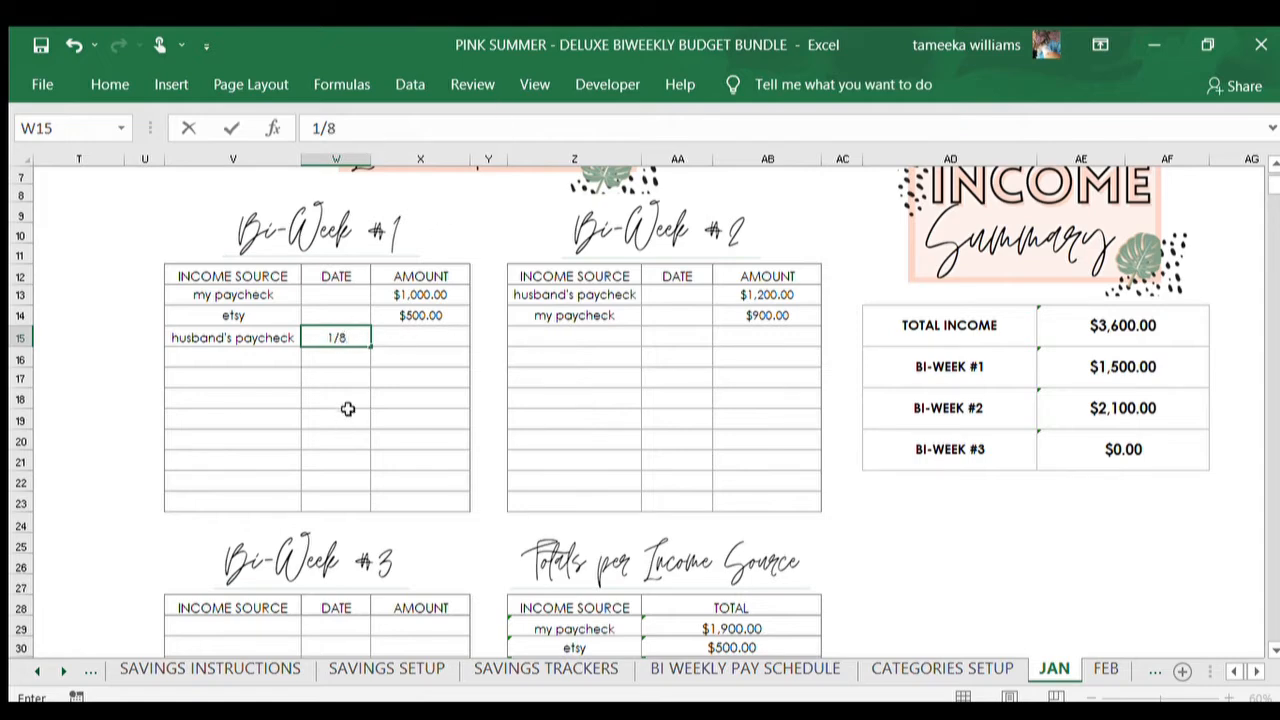
pyautogui.click(408, 332)
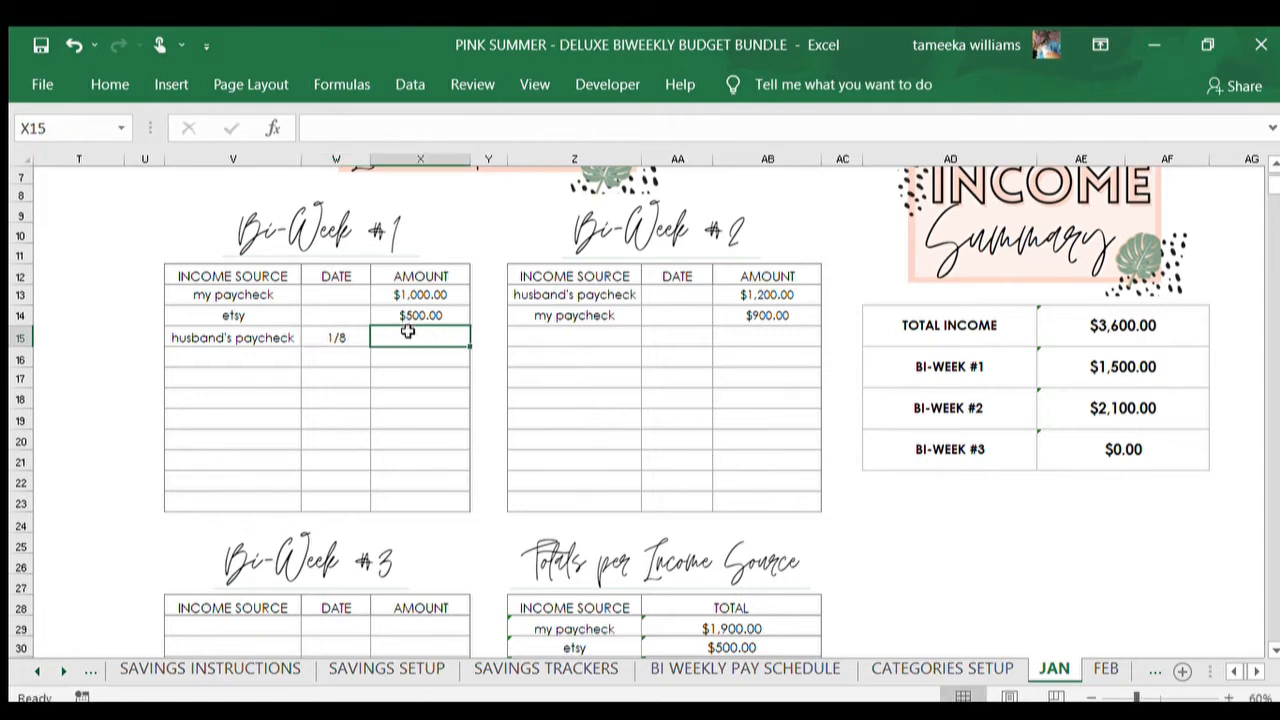
pyautogui.write('600')
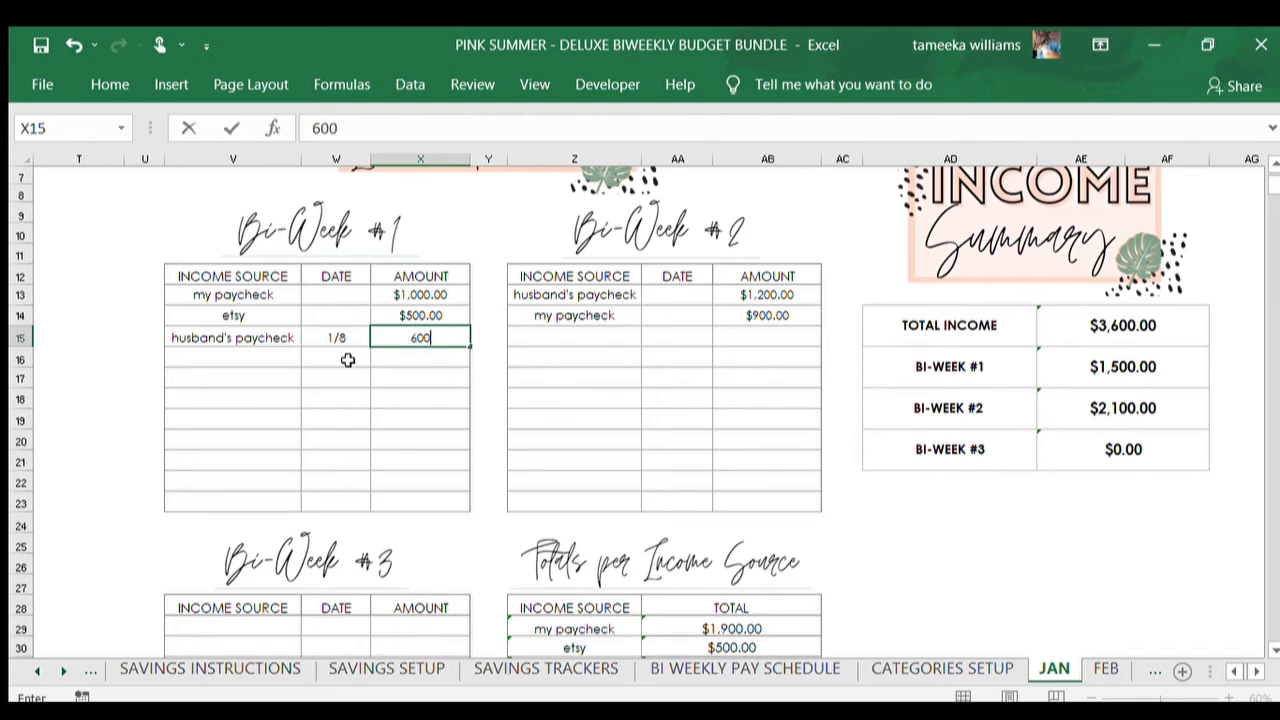
pyautogui.click(328, 408)
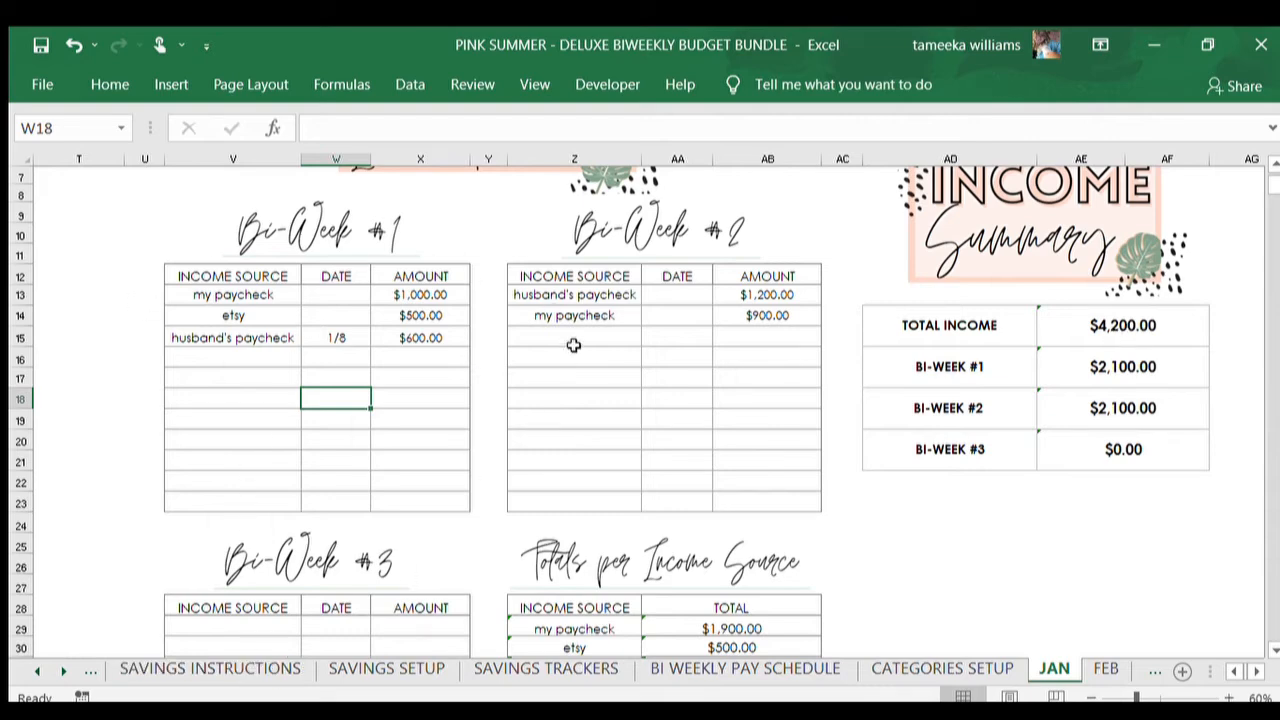
# Step: Check the bi-week #1, #2 and #3 amounts in the income summary
pyautogui.click(1160, 370)
pyautogui.click(1157, 408)
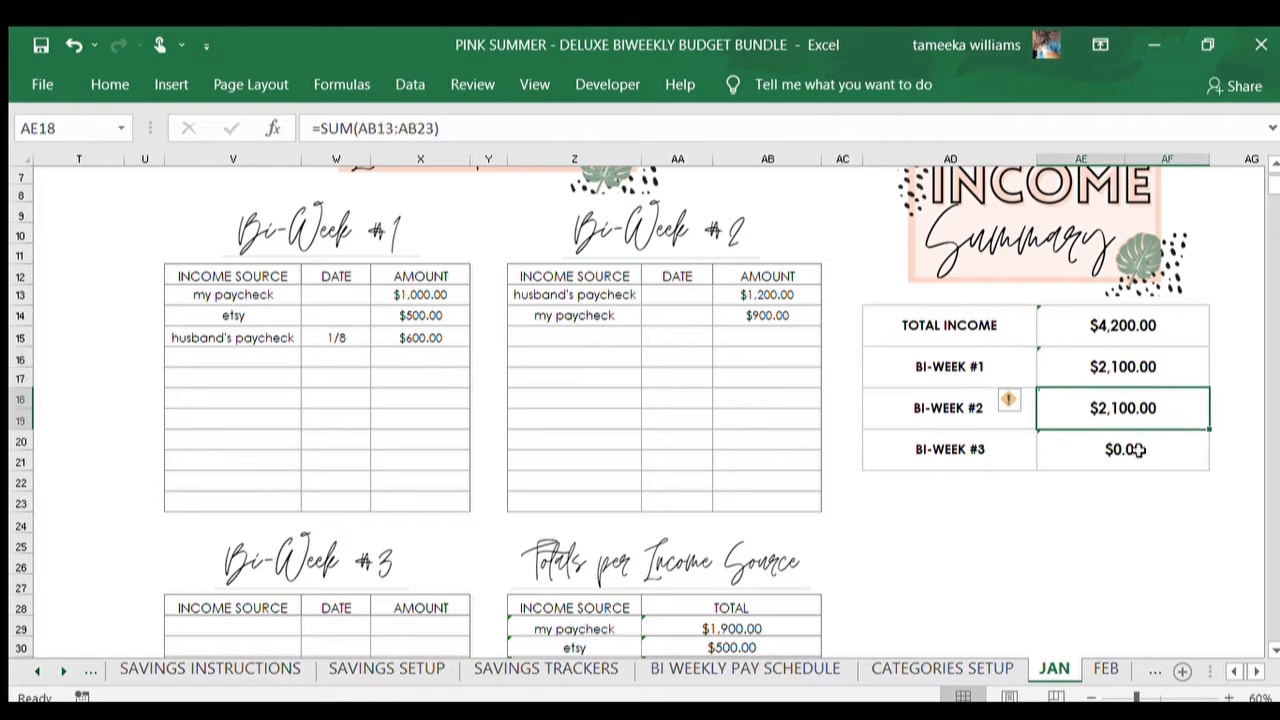
pyautogui.click(1139, 450)
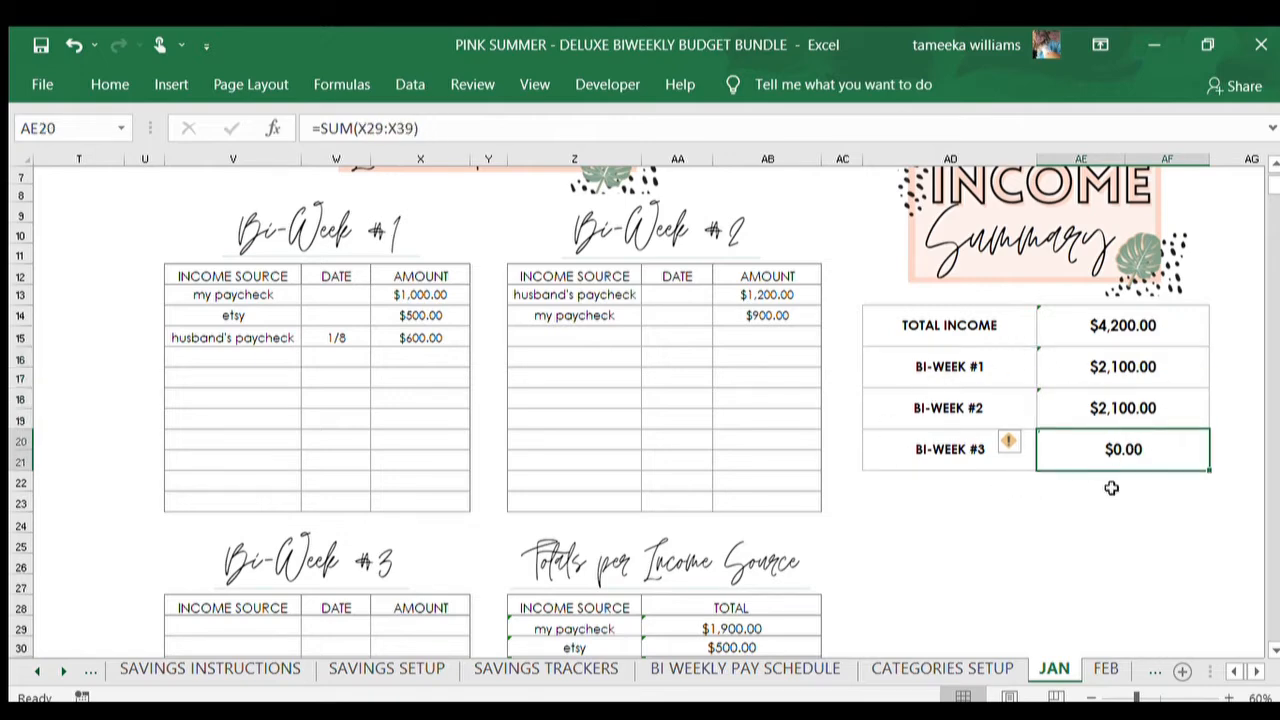
# Step: Examine the totals per income source for my paycheck, etsy and husband's paycheck
pyautogui.click(934, 612)
pyautogui.scroll(-3, 680, 470)
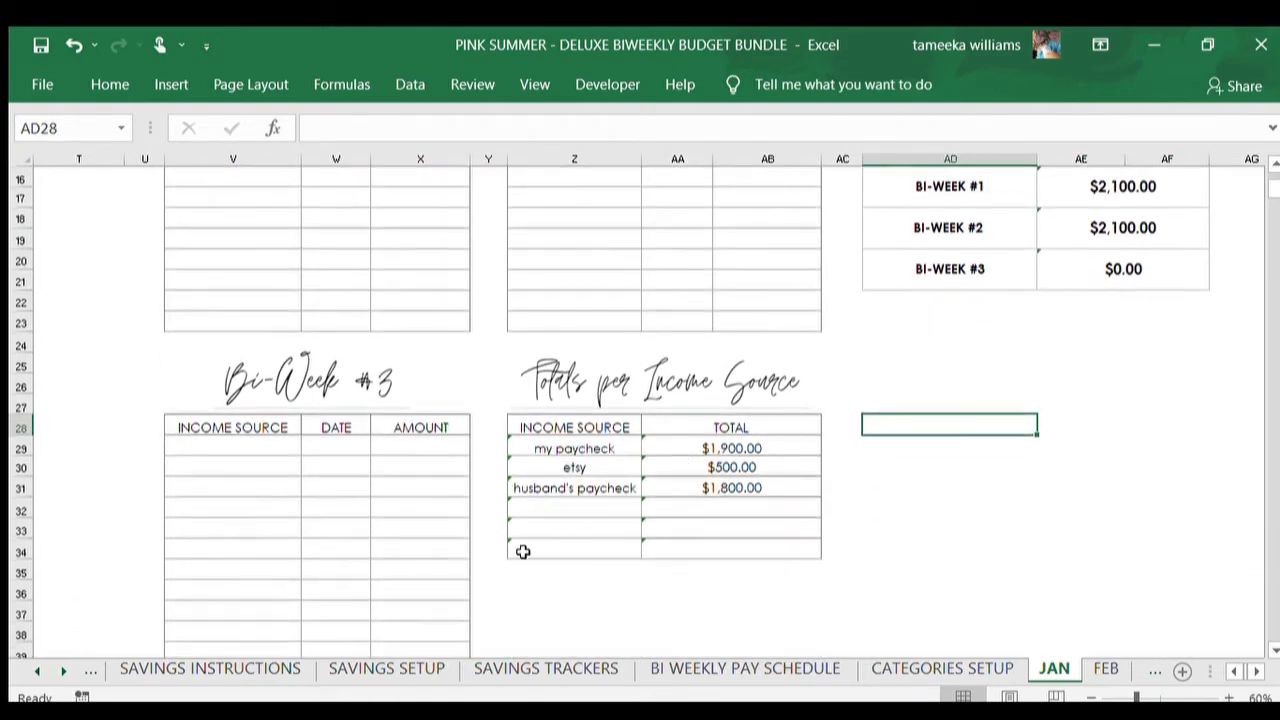
pyautogui.click(531, 443)
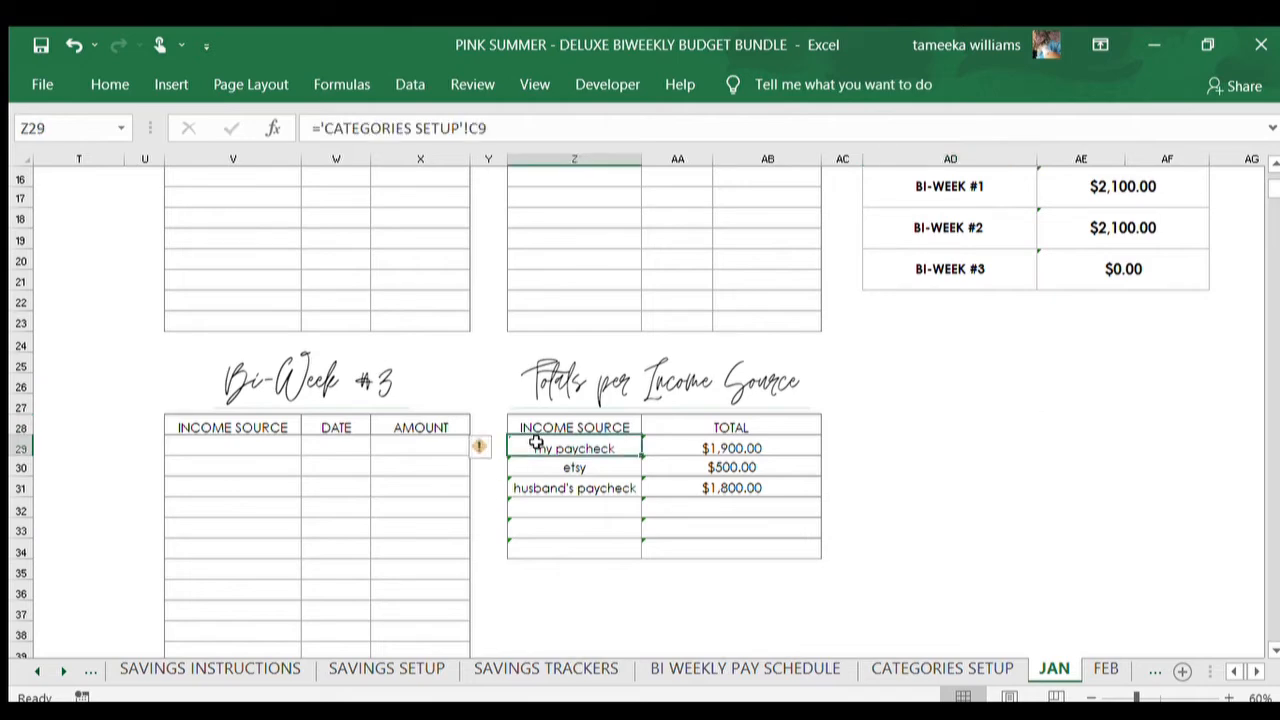
pyautogui.click(688, 446)
pyautogui.click(571, 465)
pyautogui.click(702, 466)
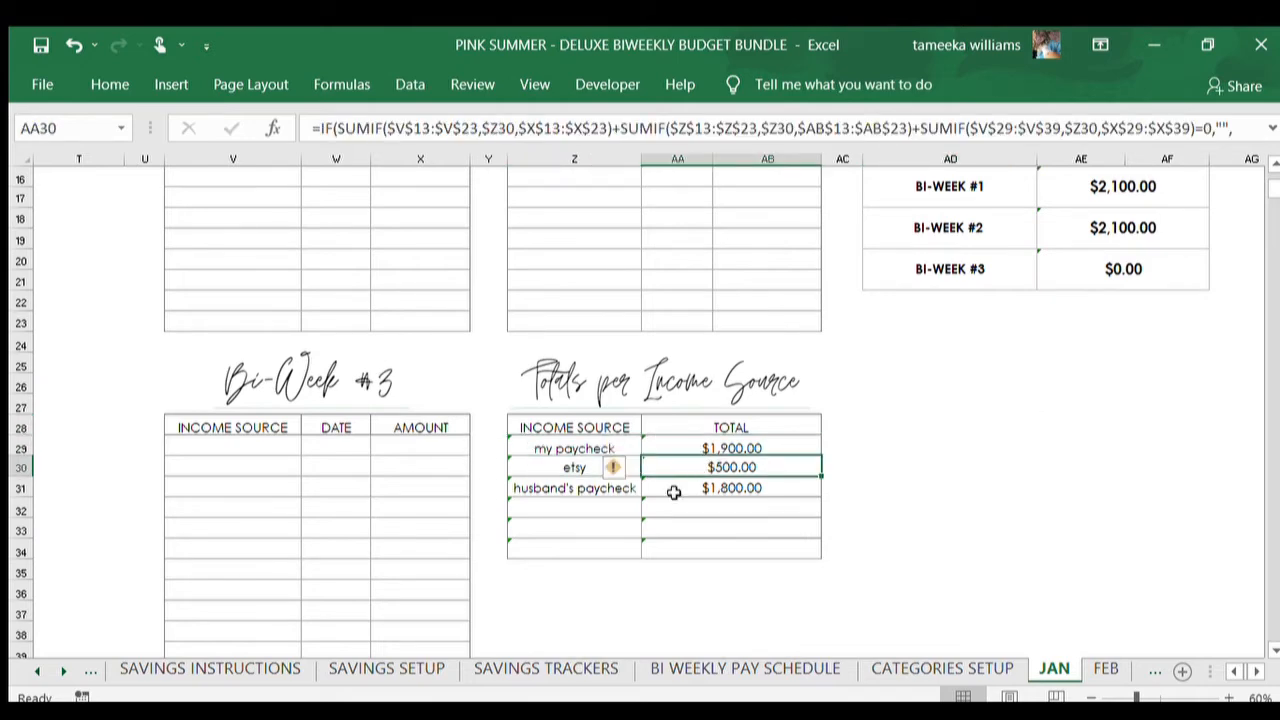
pyautogui.click(563, 485)
pyautogui.click(731, 489)
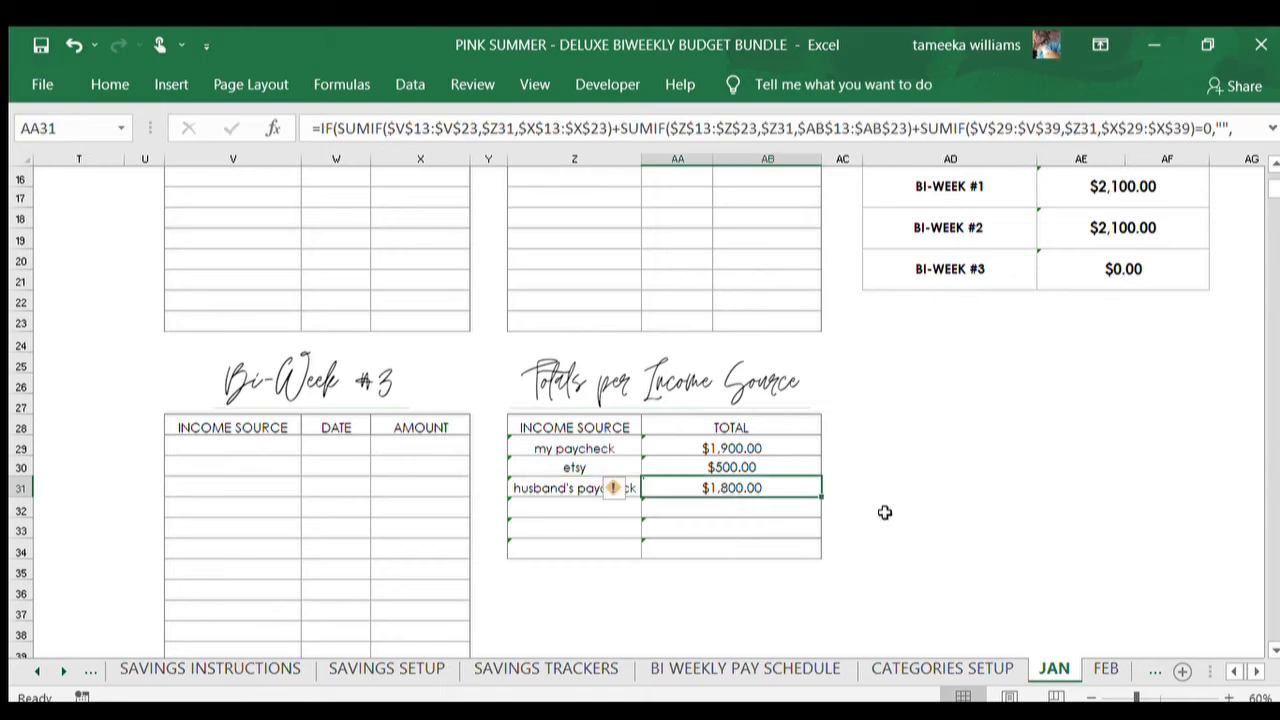
# Step: Go from January's income summary to the bi-weekly bill pay trackers
pyautogui.click(985, 519)
pyautogui.scroll(5, 980, 517)
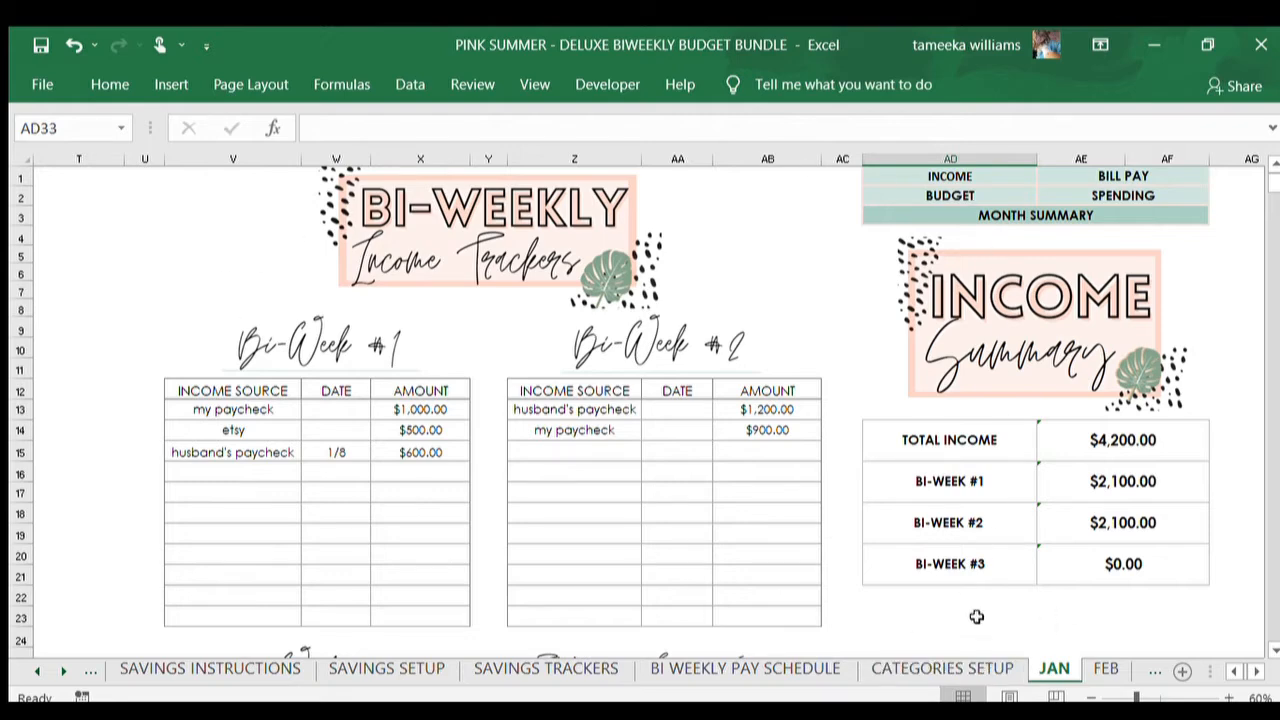
pyautogui.moveTo(977, 617); pyautogui.dragTo(1038, 598)
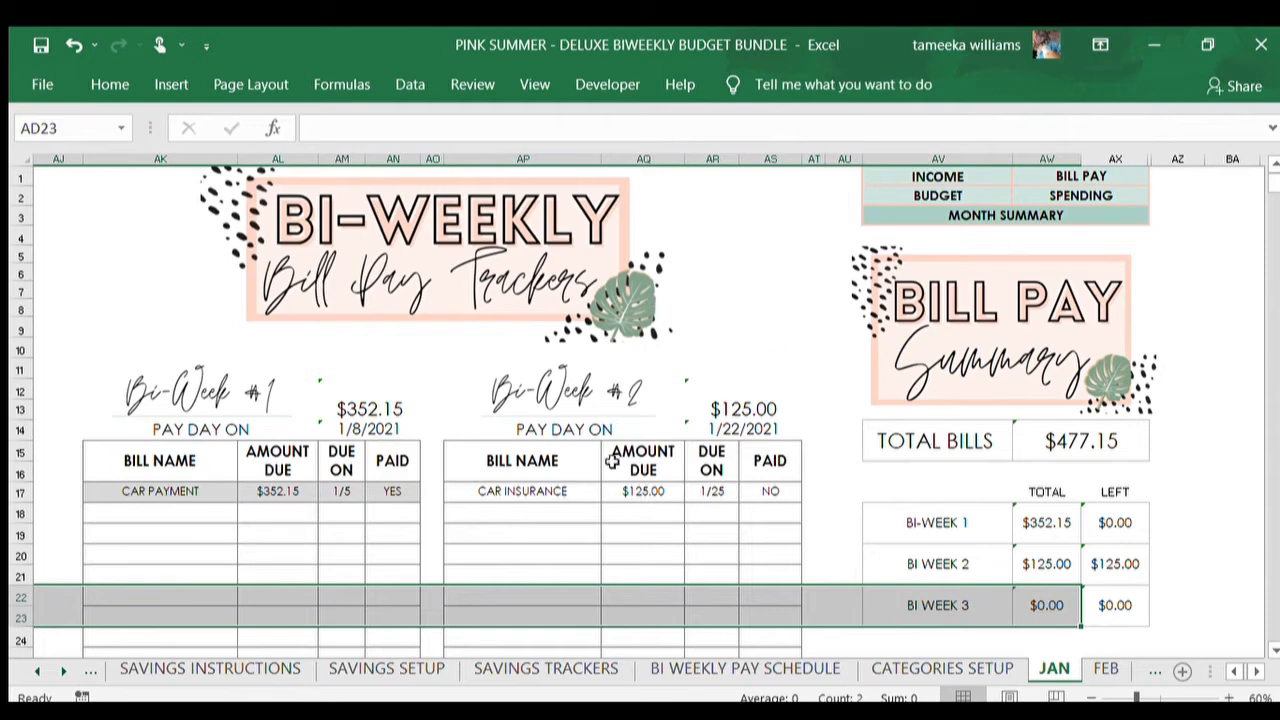
pyautogui.click(59, 405)
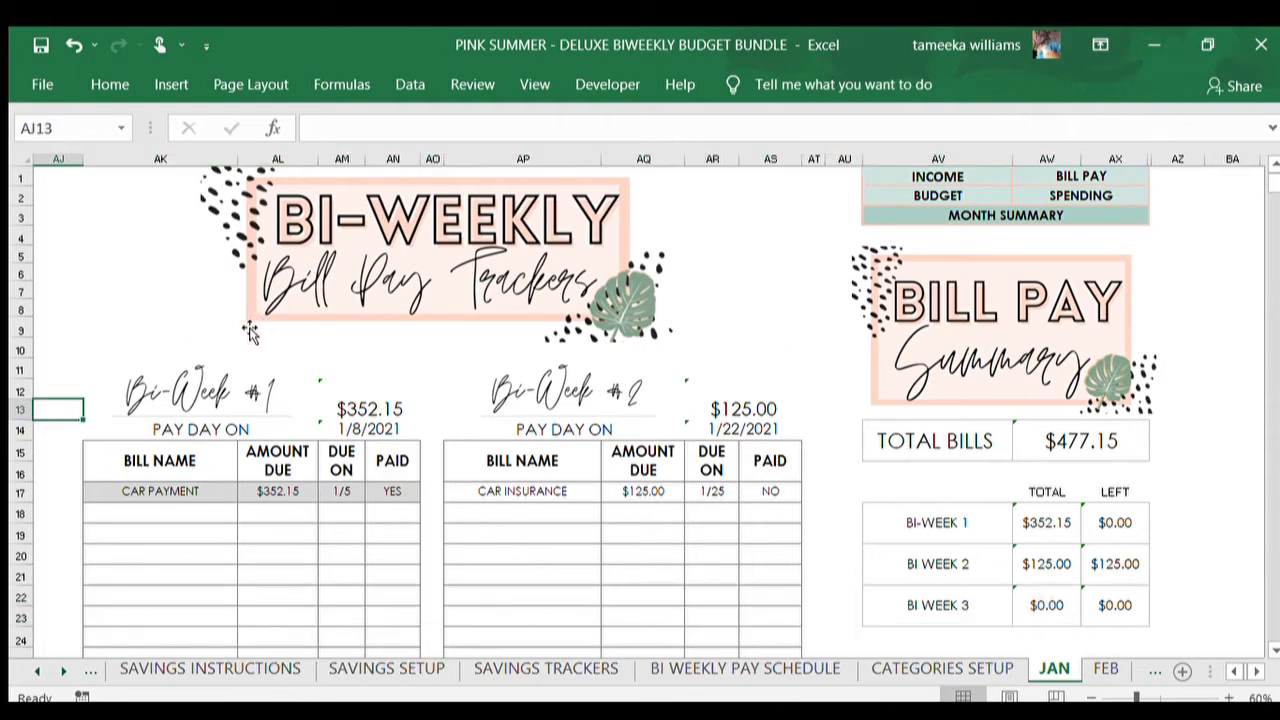
# Step: Add a house payment of 1000 to the Bi-Week #1 bill table, due 1/6 and with paid set to YES
pyautogui.click(151, 512)
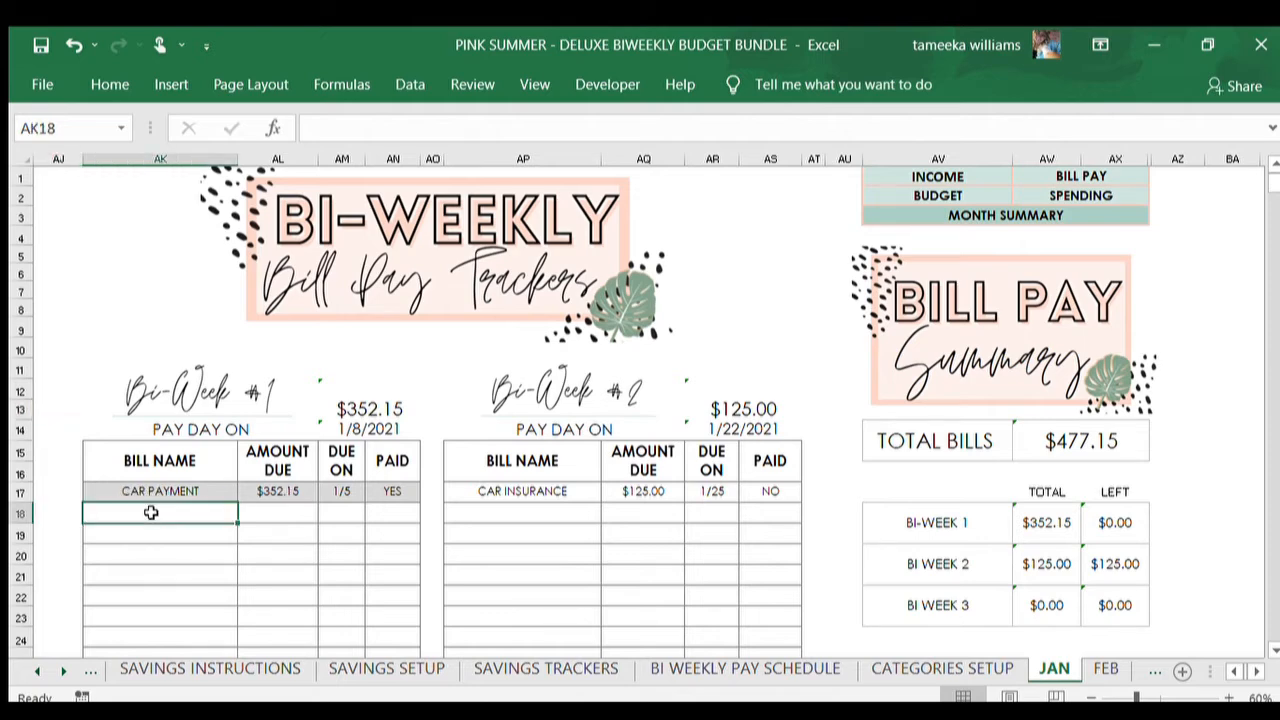
pyautogui.write('house pay')
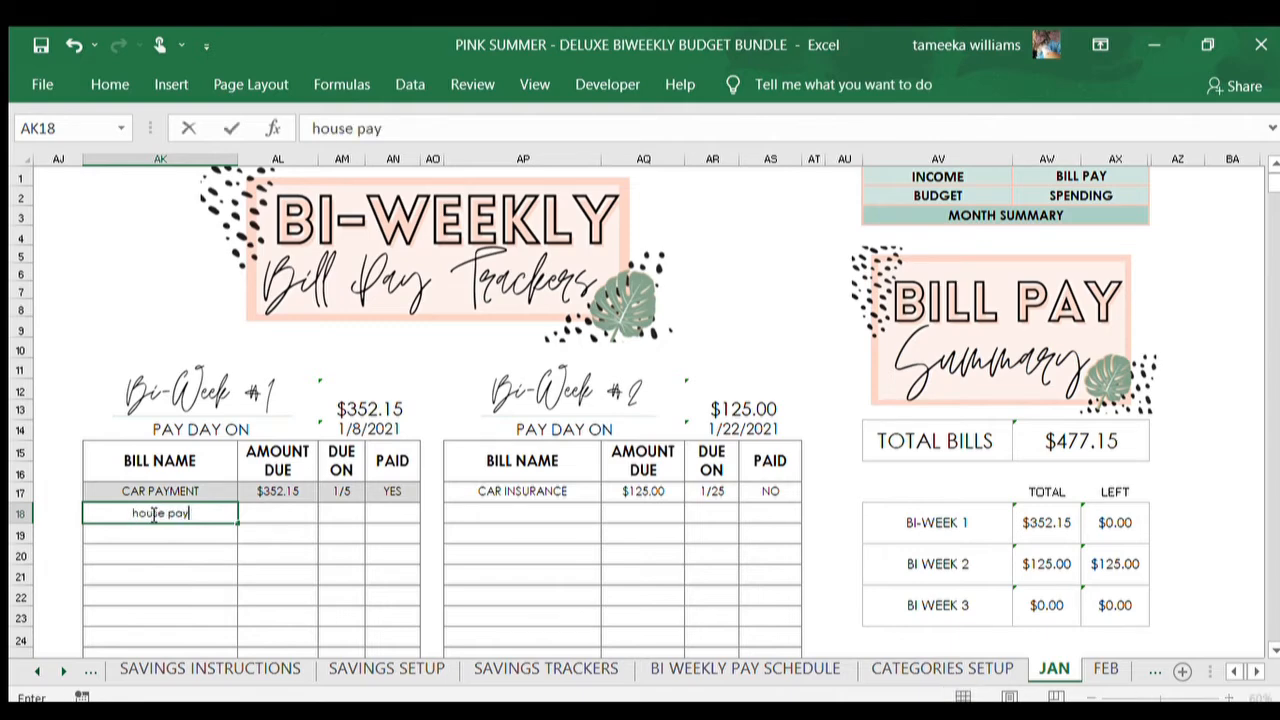
pyautogui.write('ment')
pyautogui.press('Tab')
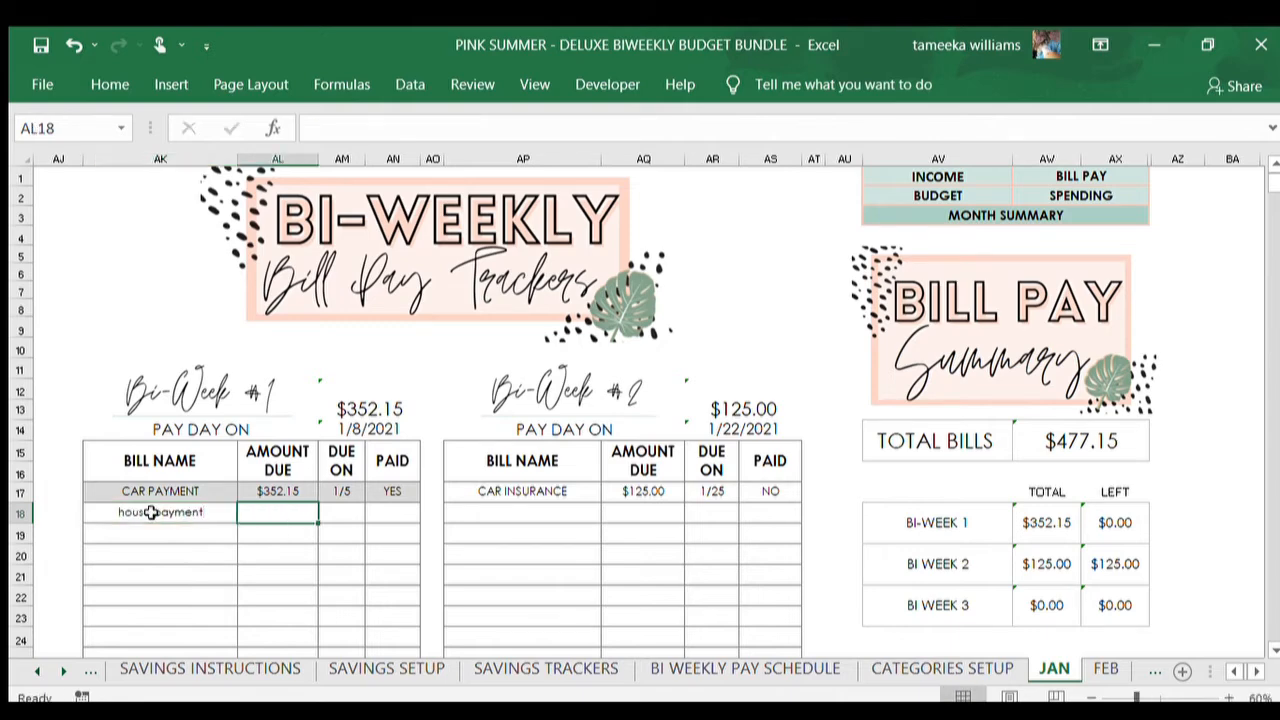
pyautogui.write('1000')
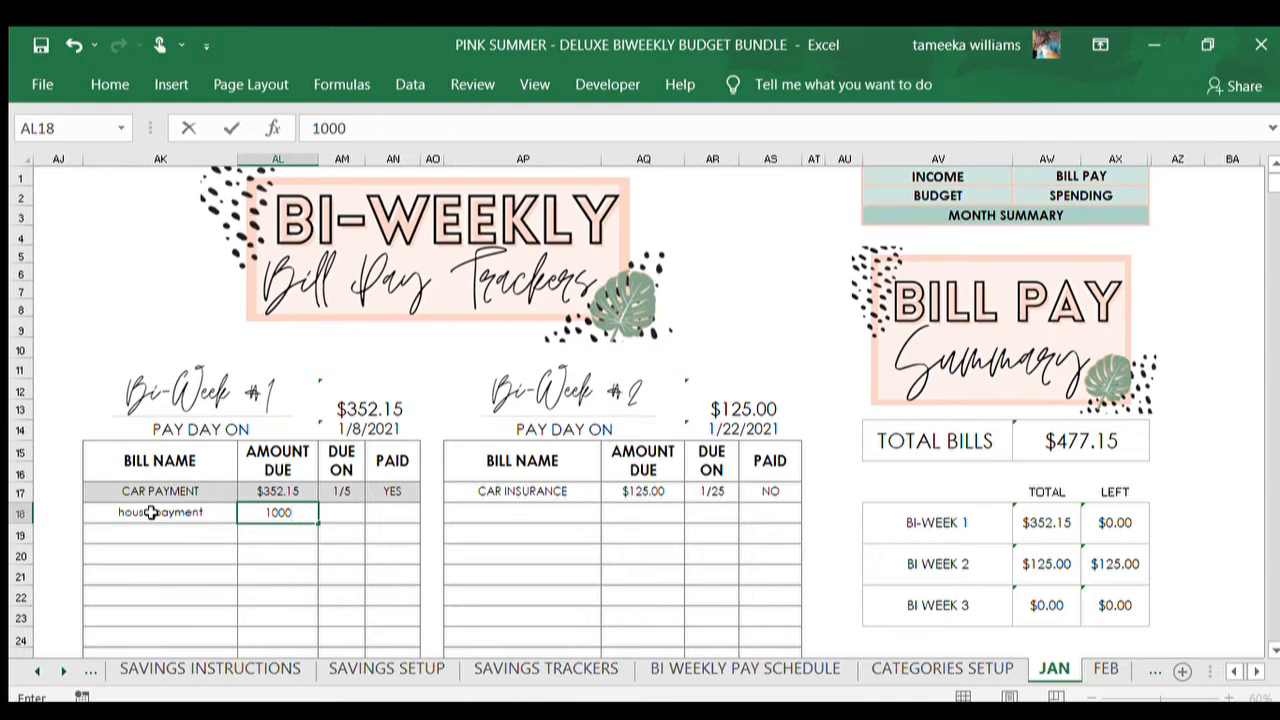
pyautogui.press('Tab')
pyautogui.write('1')
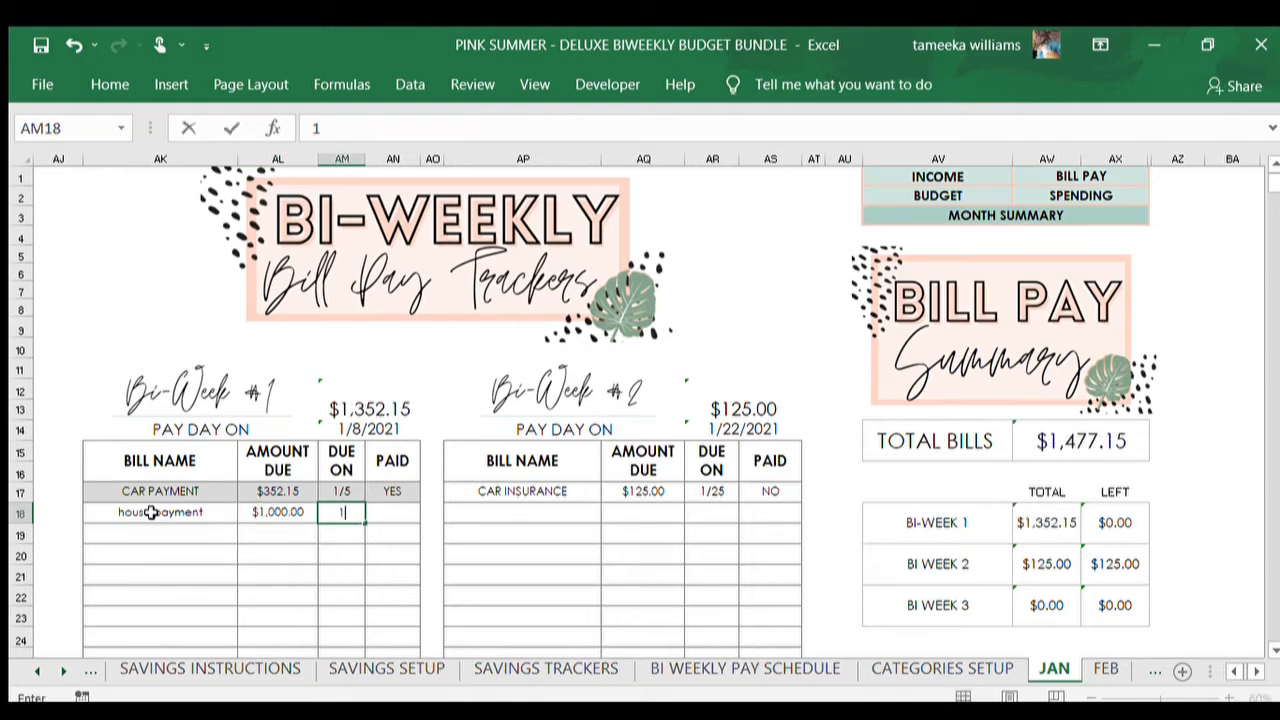
pyautogui.press('Tab')
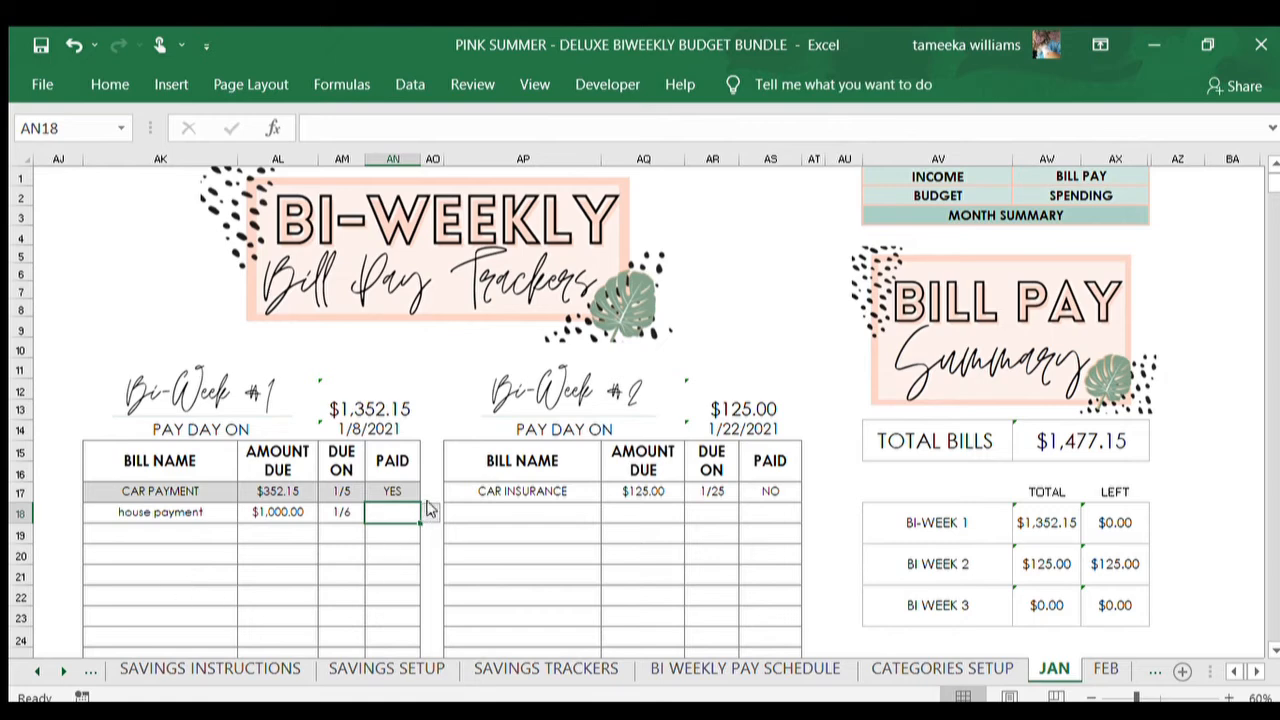
pyautogui.click(409, 532)
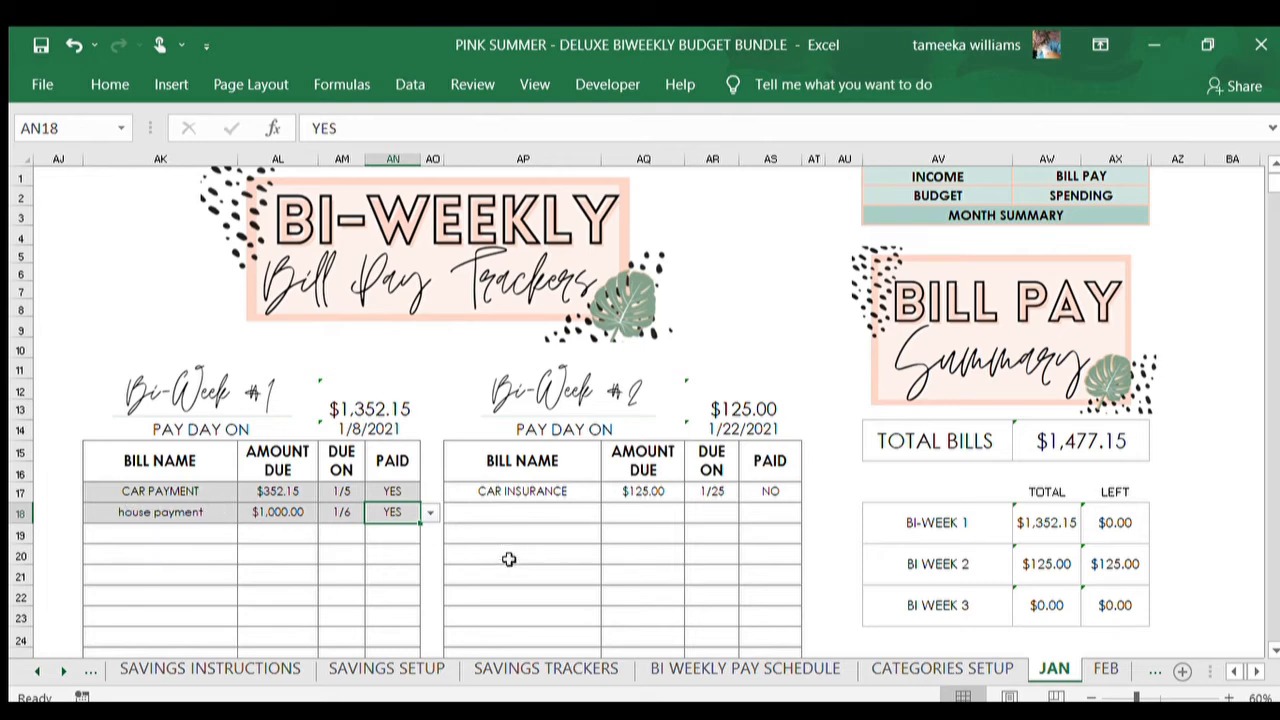
# Step: Check Bi-Week 1's left and total amounts, and change the house payment's paid status to NO to compare the amount left
pyautogui.click(1110, 520)
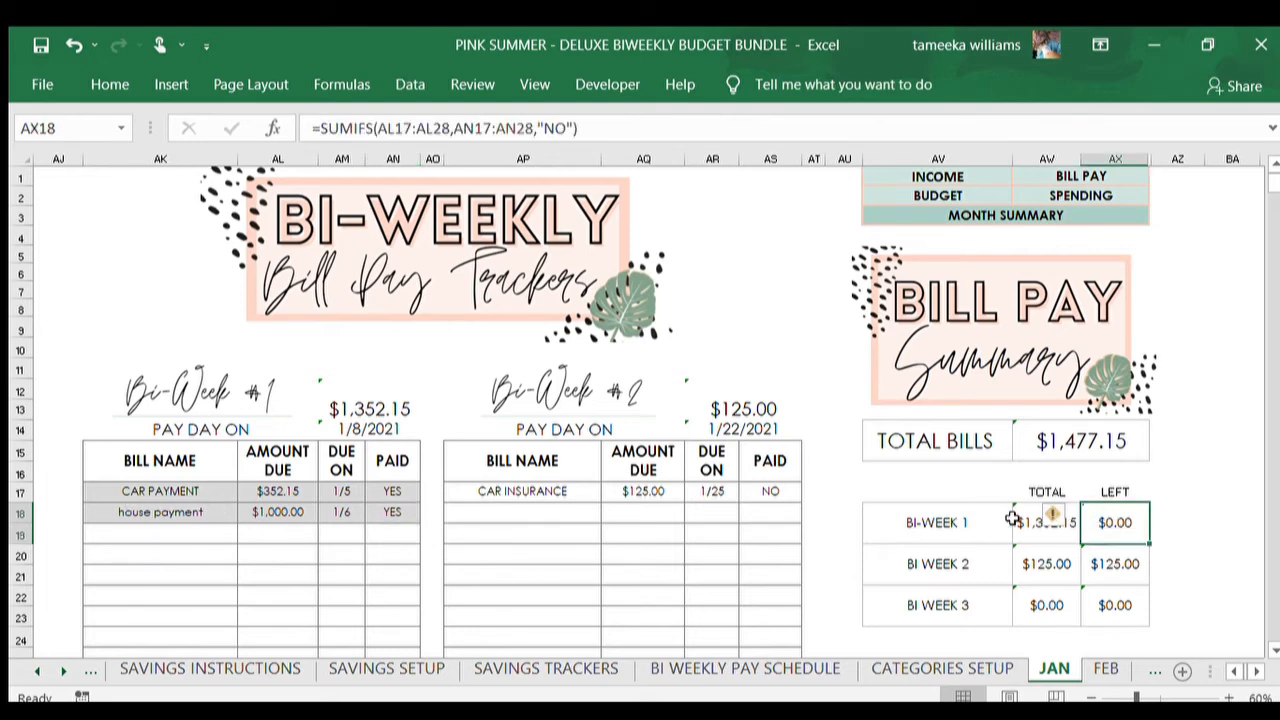
pyautogui.click(1047, 522)
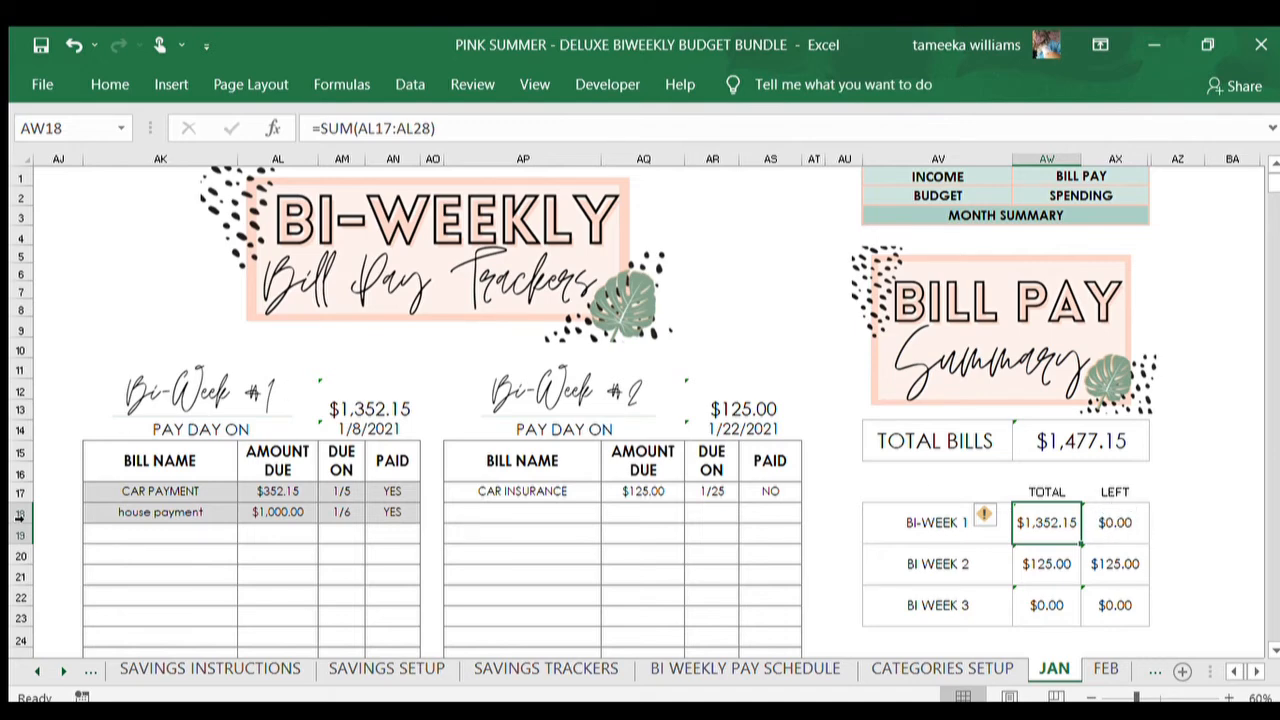
pyautogui.click(394, 511)
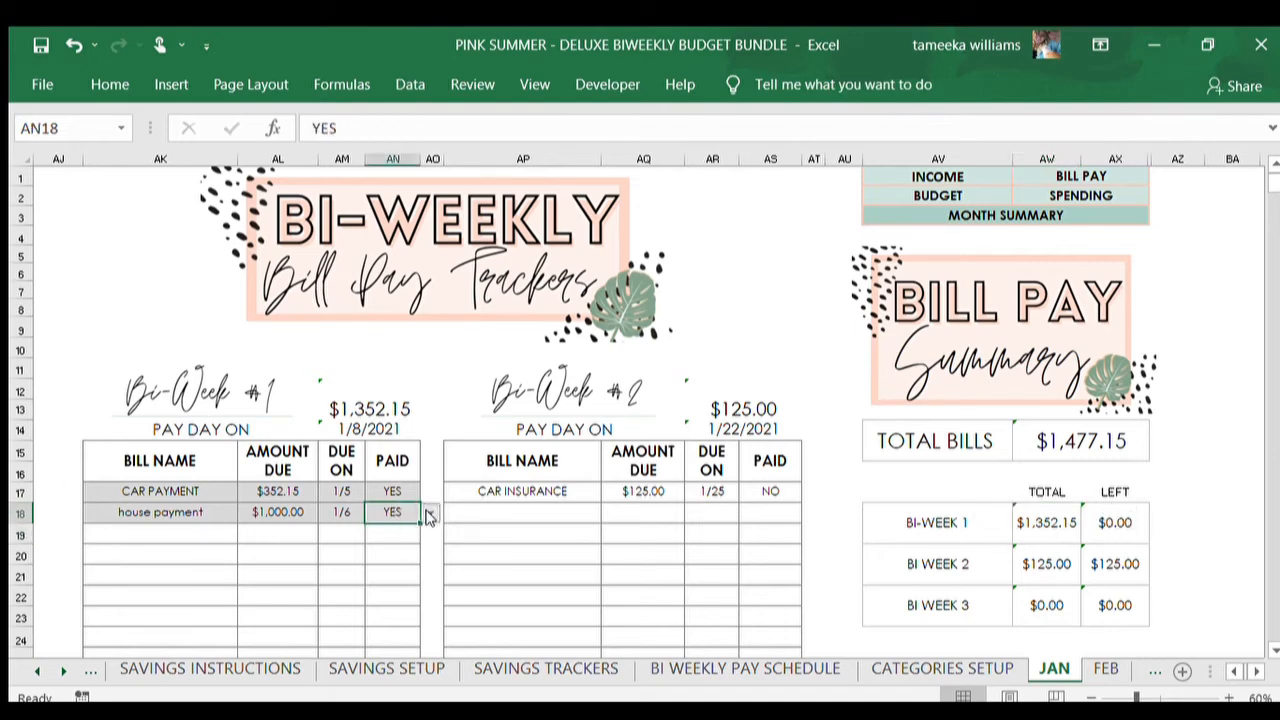
pyautogui.click(430, 512)
pyautogui.click(410, 540)
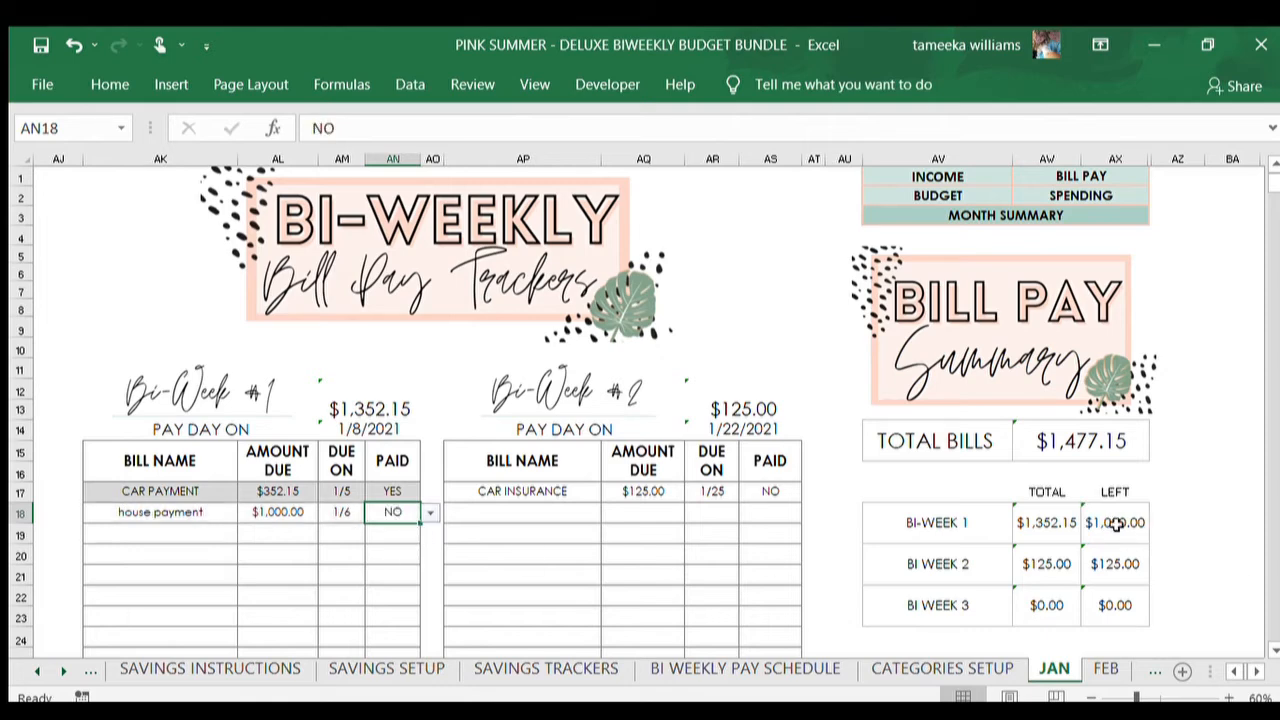
pyautogui.click(1115, 522)
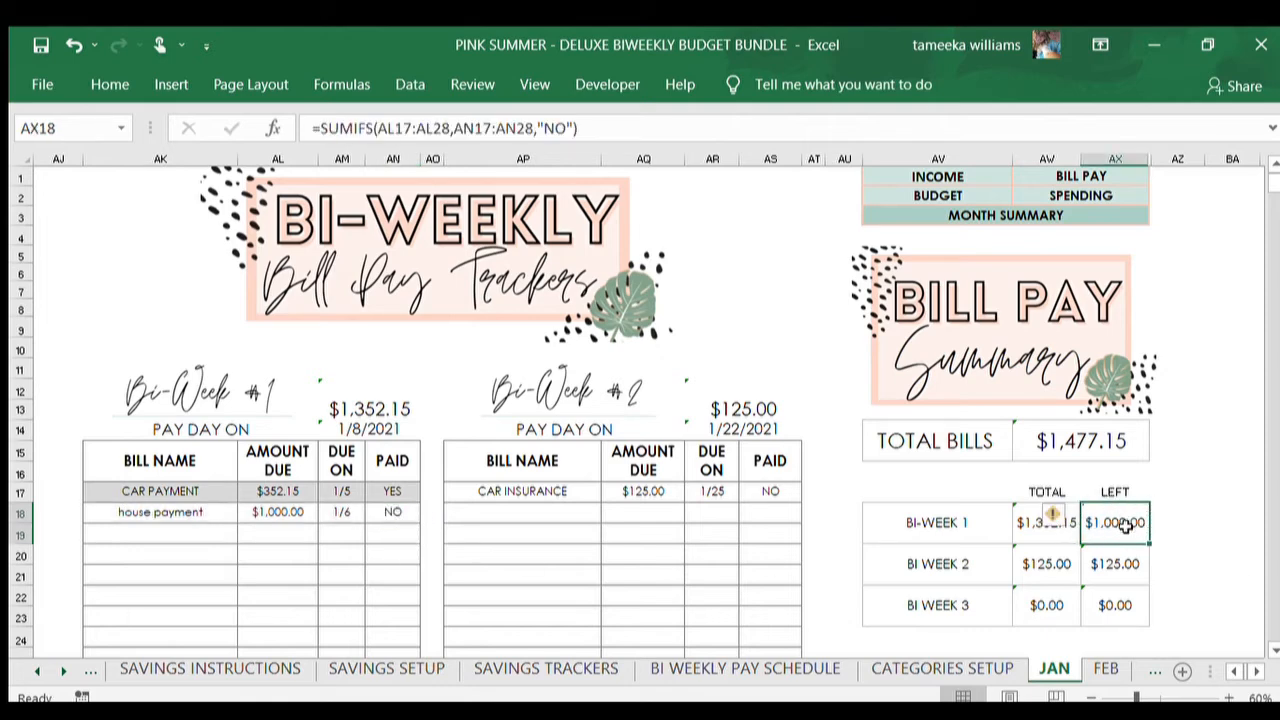
# Step: Look over the Bi-Week #3 bill pay table below the first two trackers
pyautogui.click(481, 540)
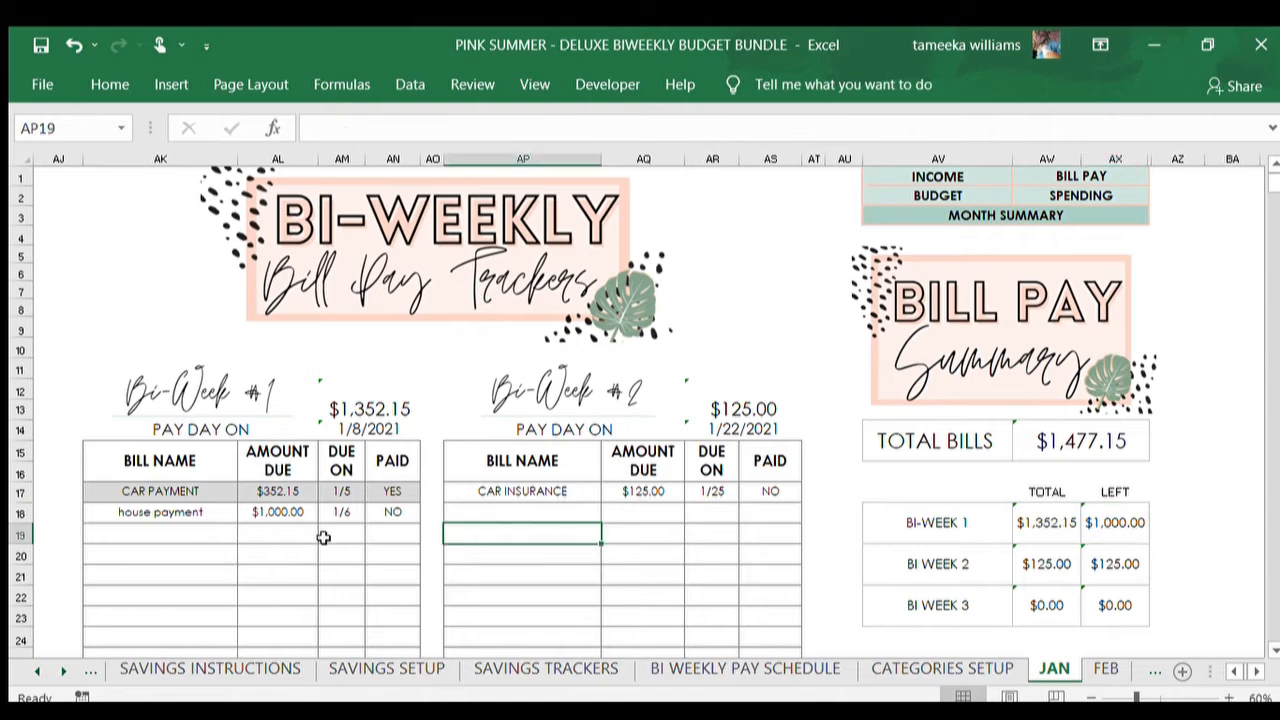
pyautogui.scroll(-5, 378, 550)
pyautogui.scroll(-3, 337, 537)
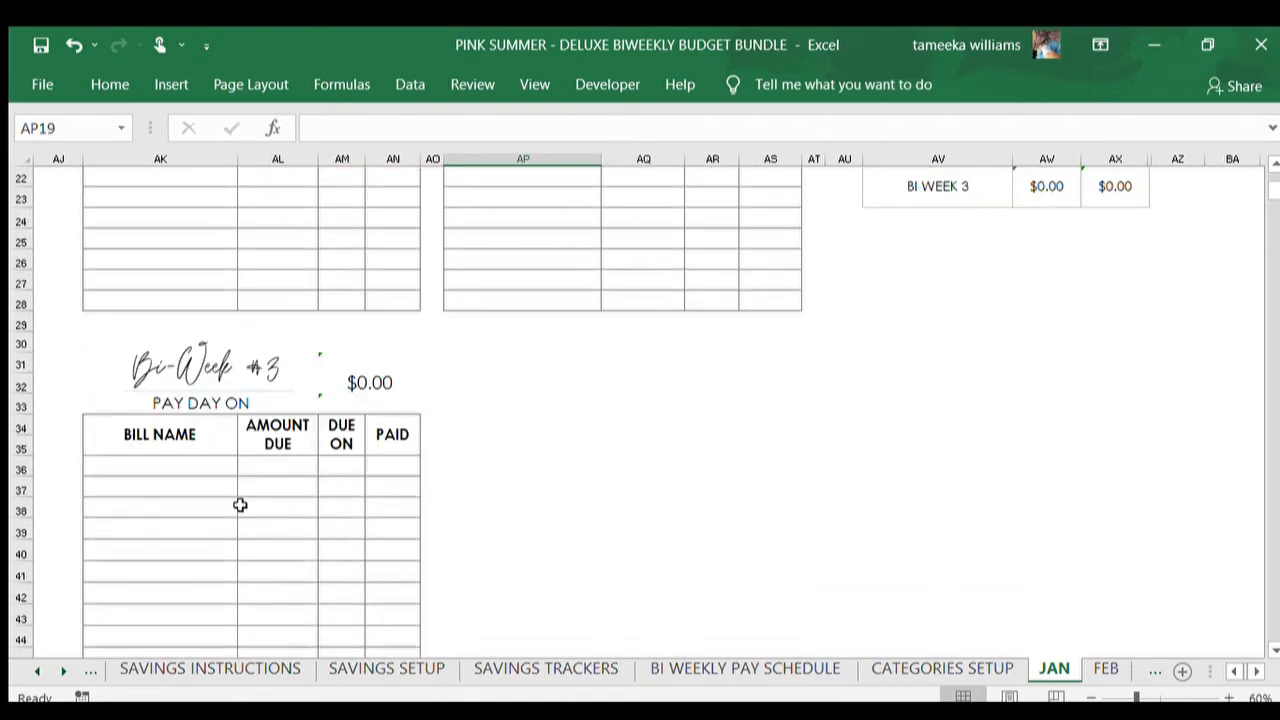
pyautogui.scroll(7, 274, 584)
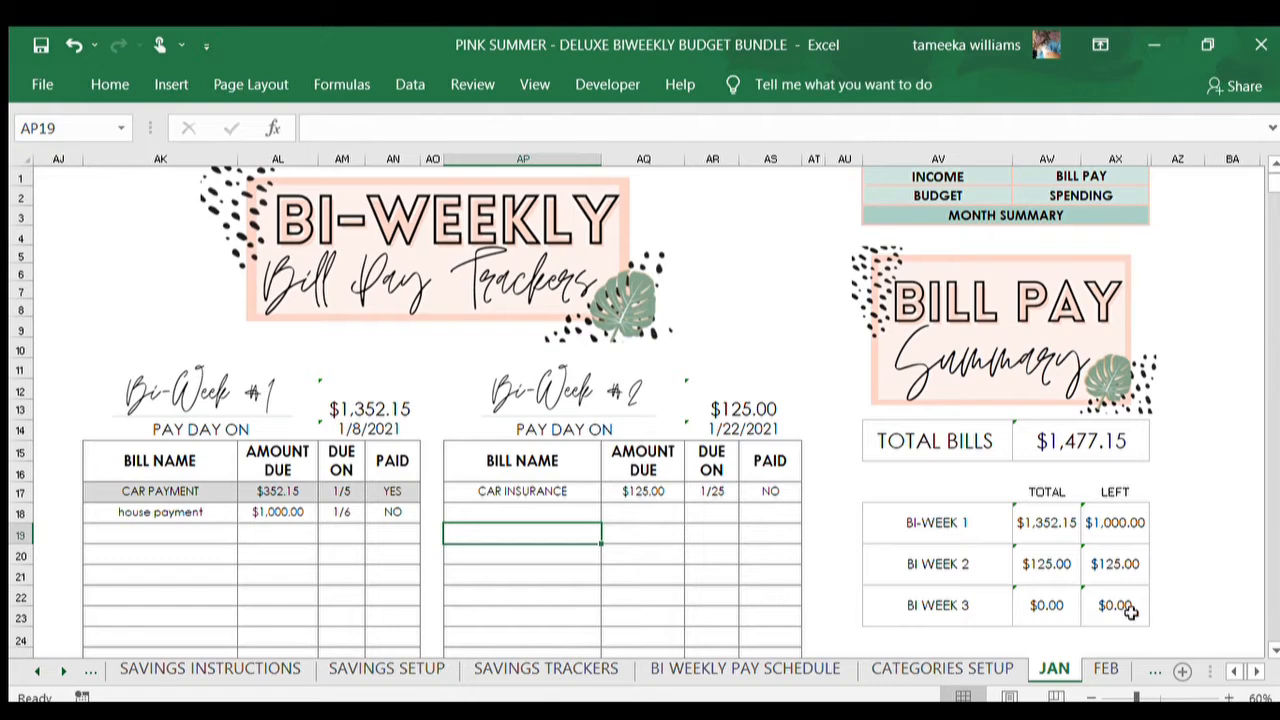
# Step: Check the month's total bills, the Bi-Week #1 pay day, and the bill totals above Bi-Week #1 and #2
pyautogui.click(1071, 451)
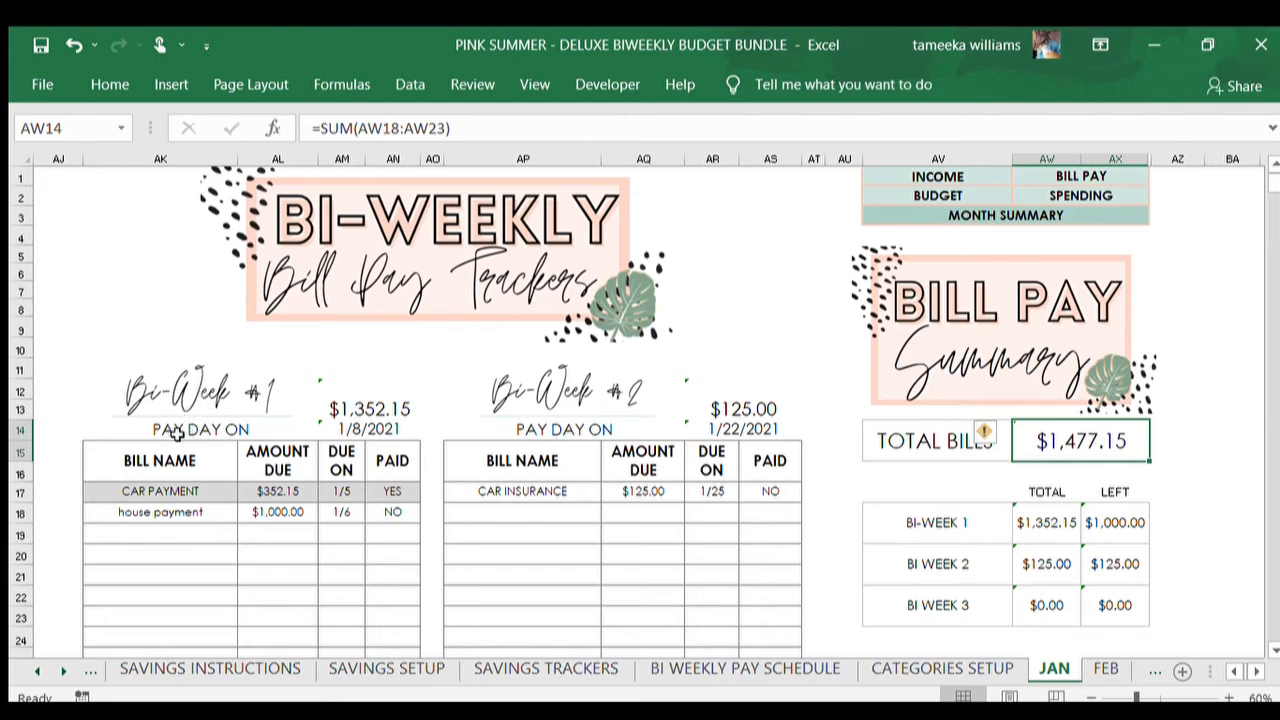
pyautogui.click(338, 432)
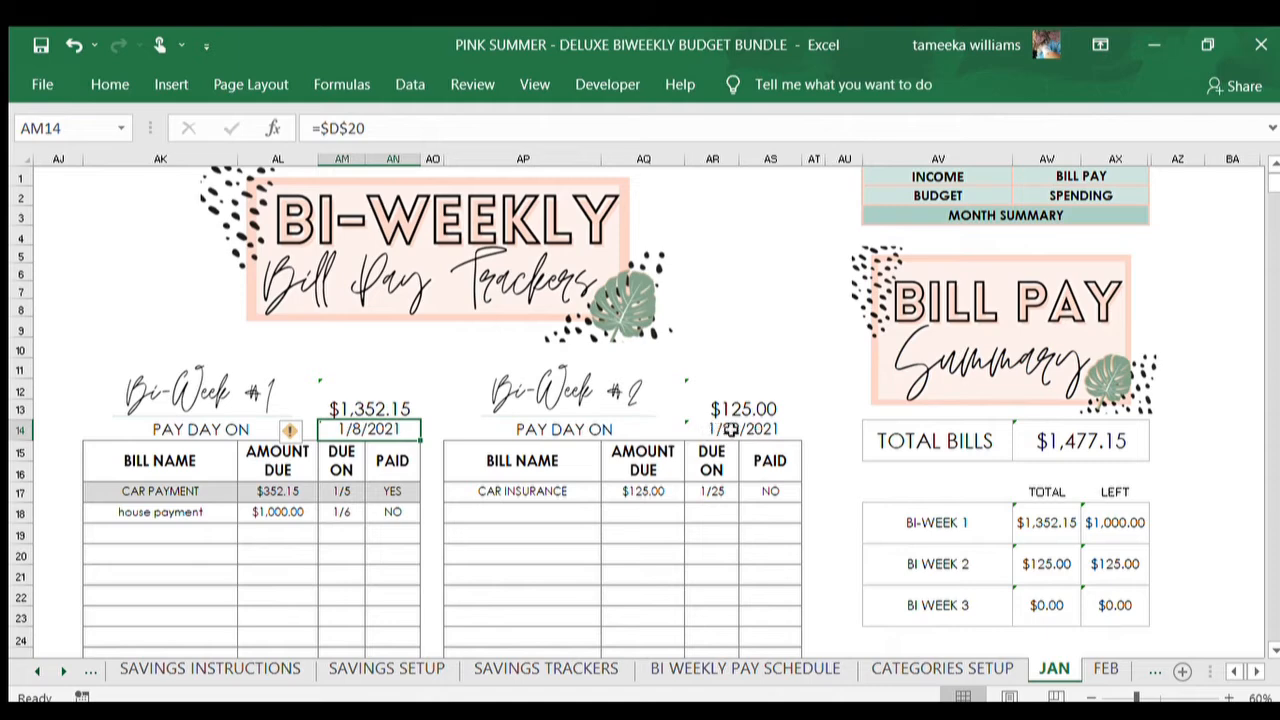
pyautogui.click(369, 408)
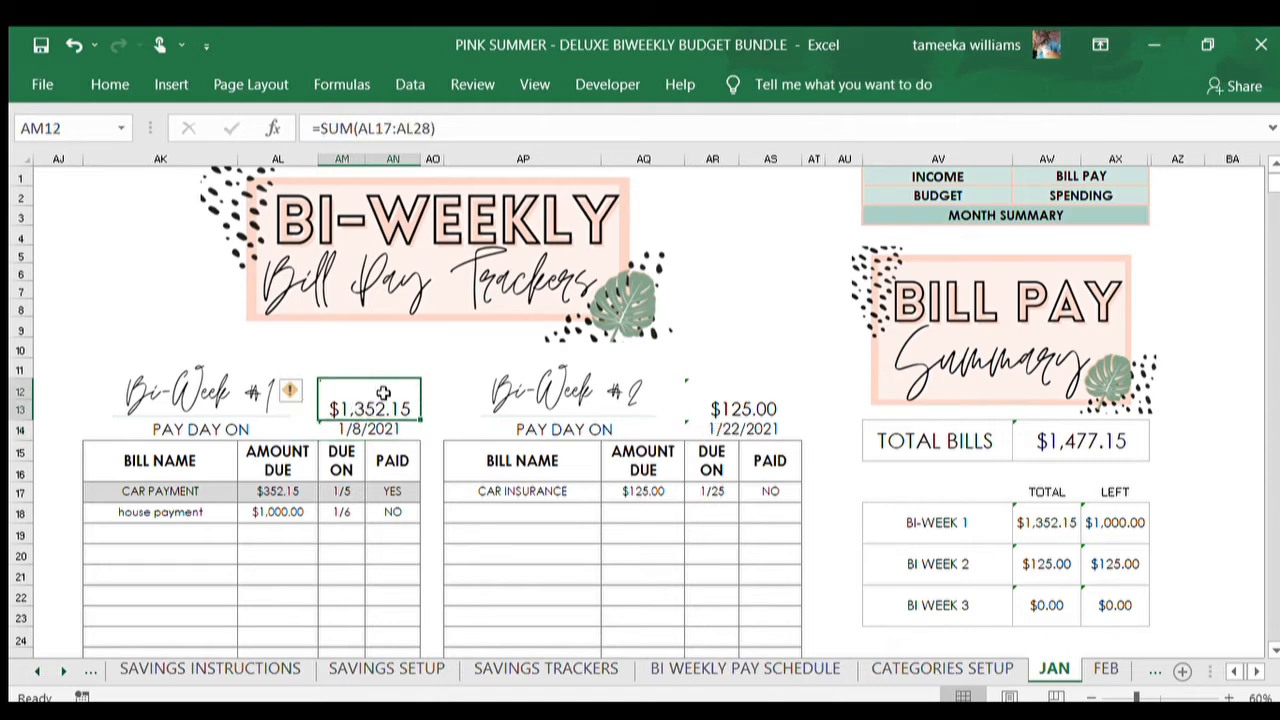
pyautogui.click(737, 410)
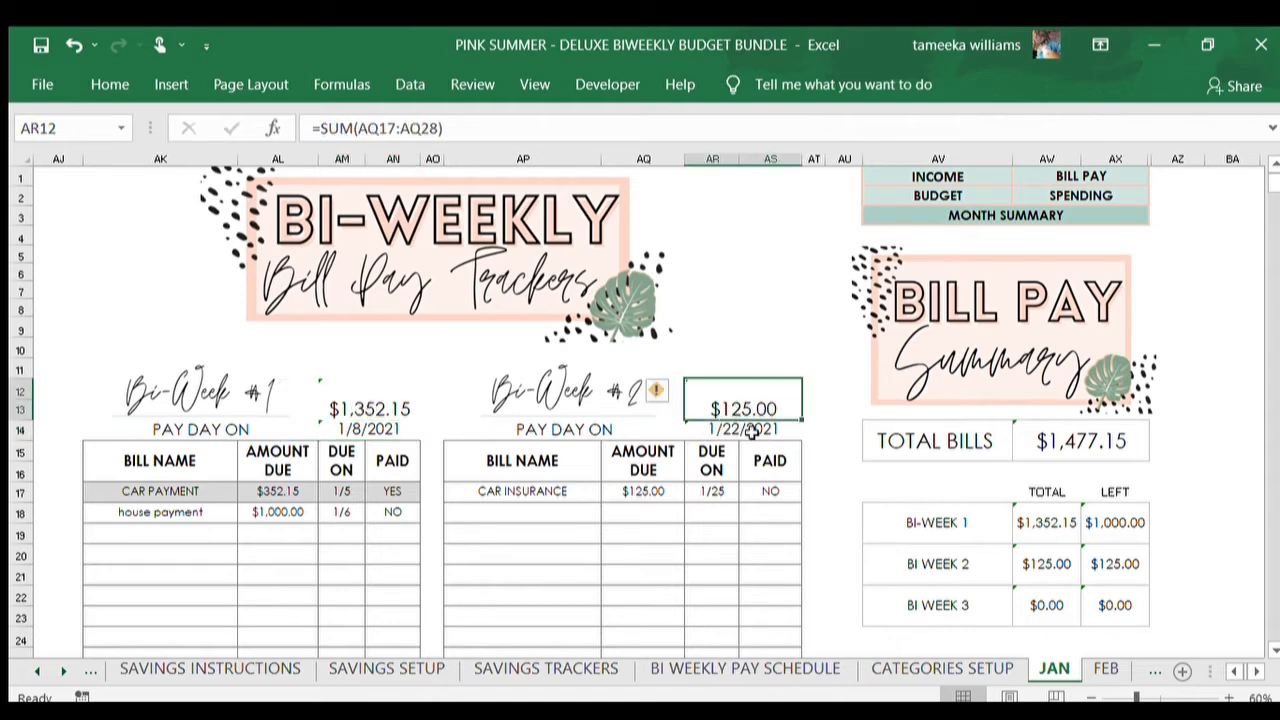
# Step: Go to January's budget trackers and look over the category tables from Home through Debt, down to Bi-Week #3
pyautogui.click(937, 196)
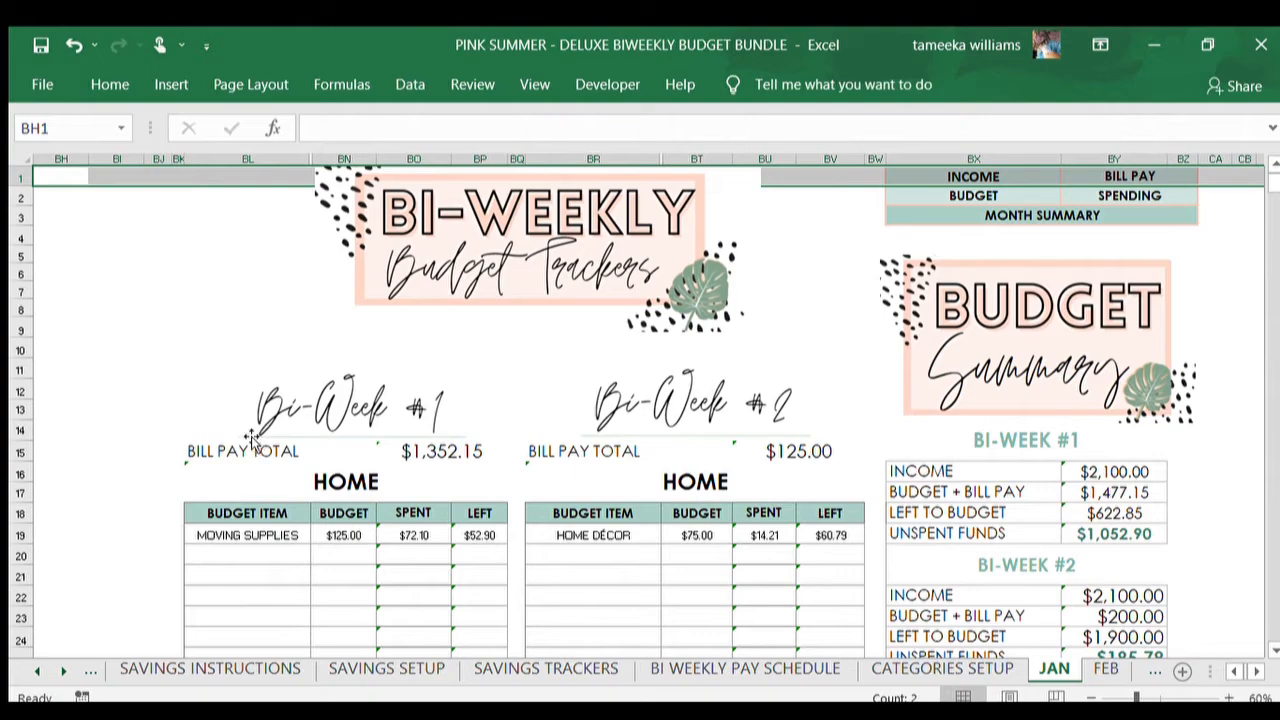
pyautogui.click(93, 299)
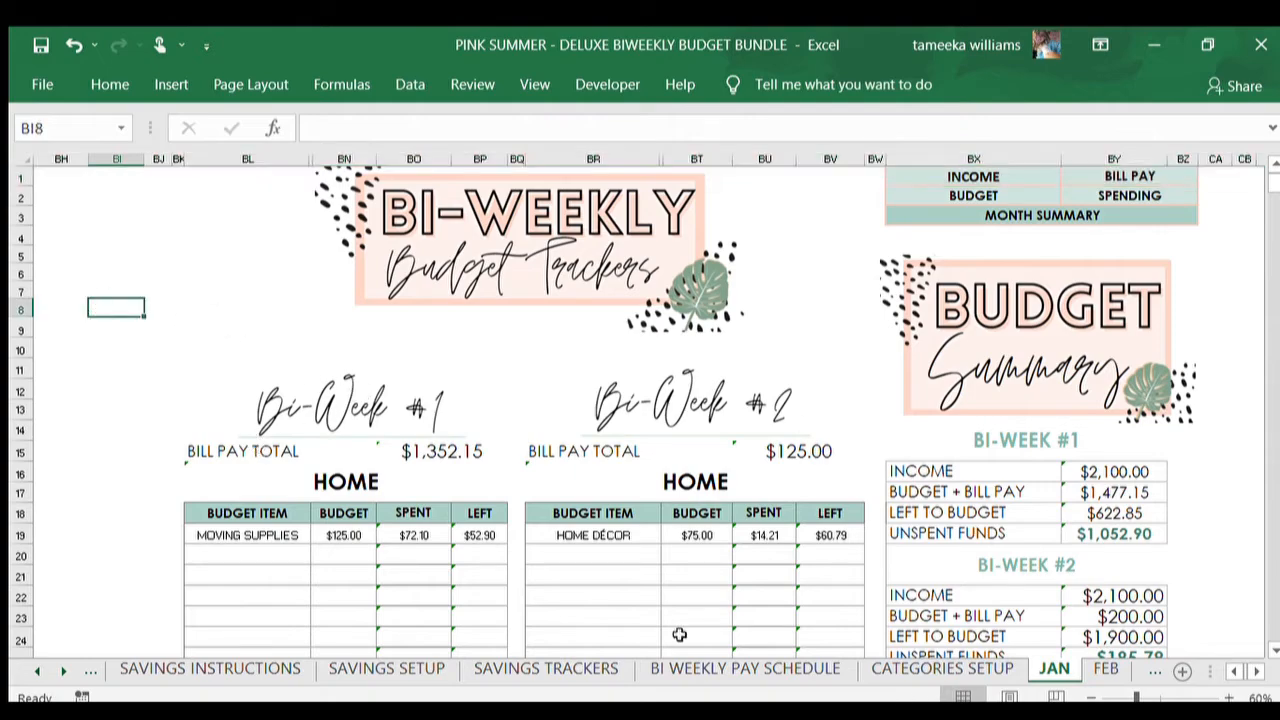
pyautogui.scroll(-3, 571, 483)
pyautogui.scroll(-20, 402, 475)
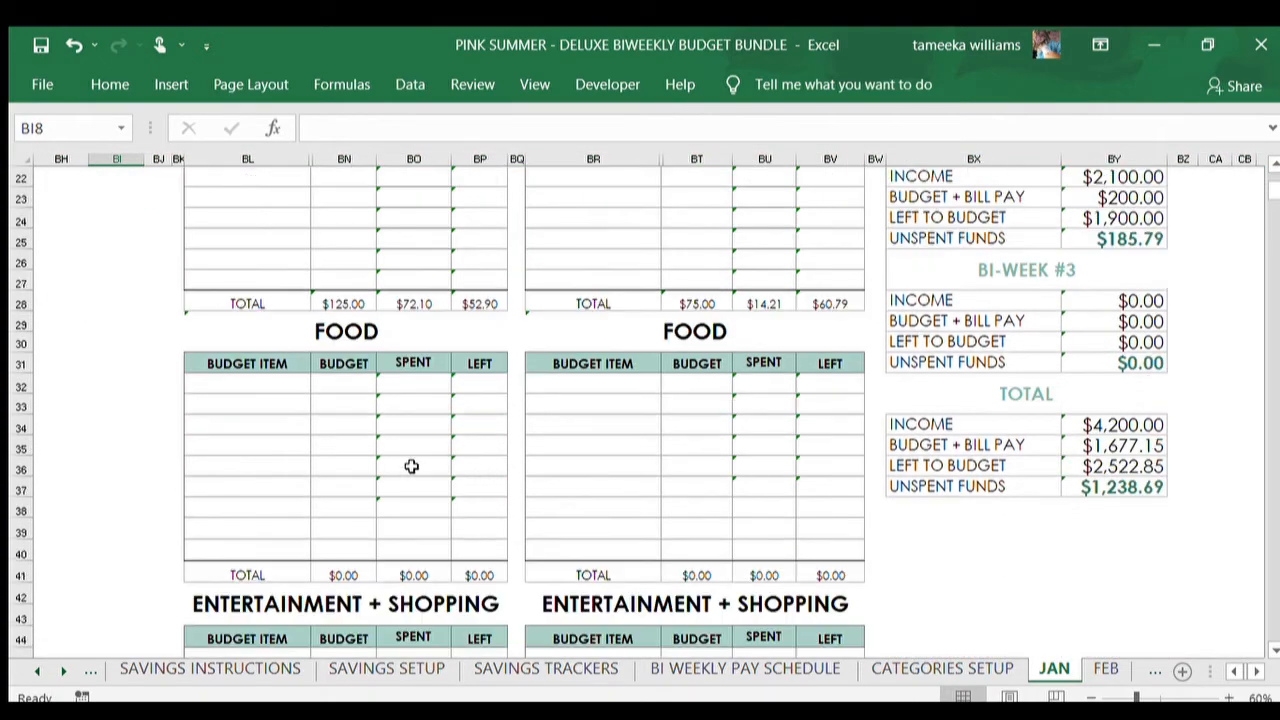
pyautogui.scroll(-20, 402, 480)
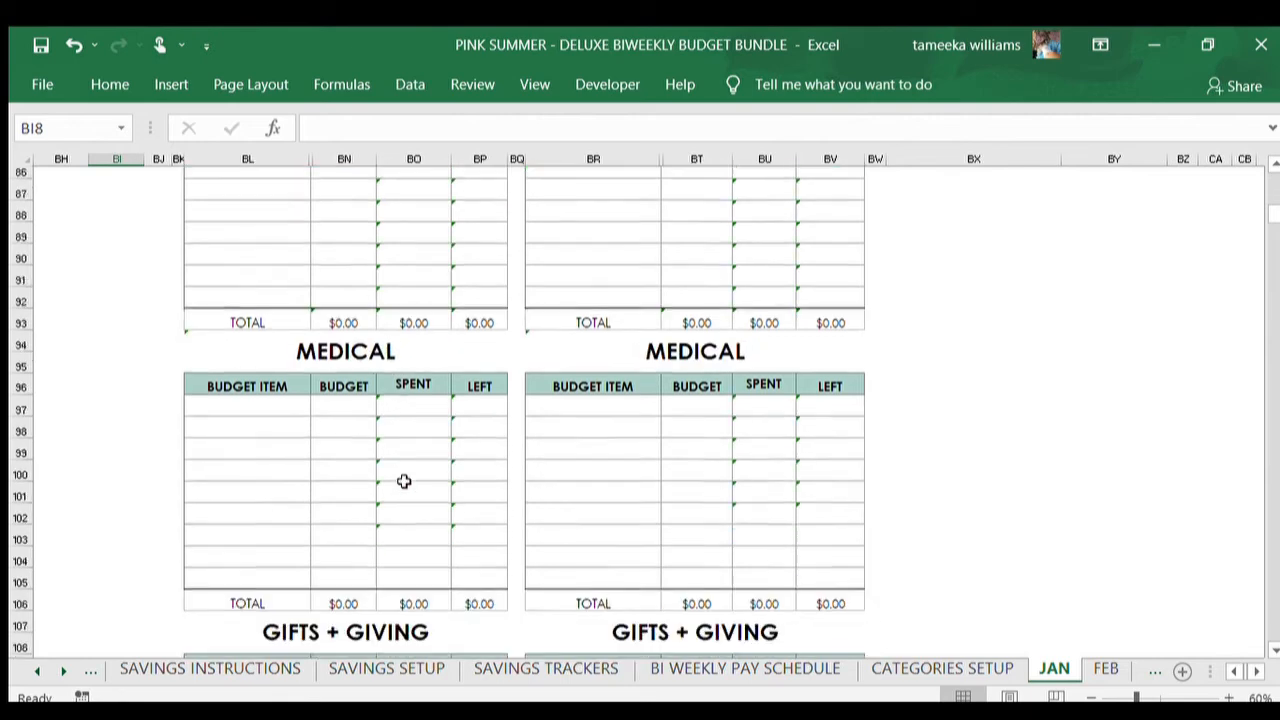
pyautogui.scroll(-3, 406, 483)
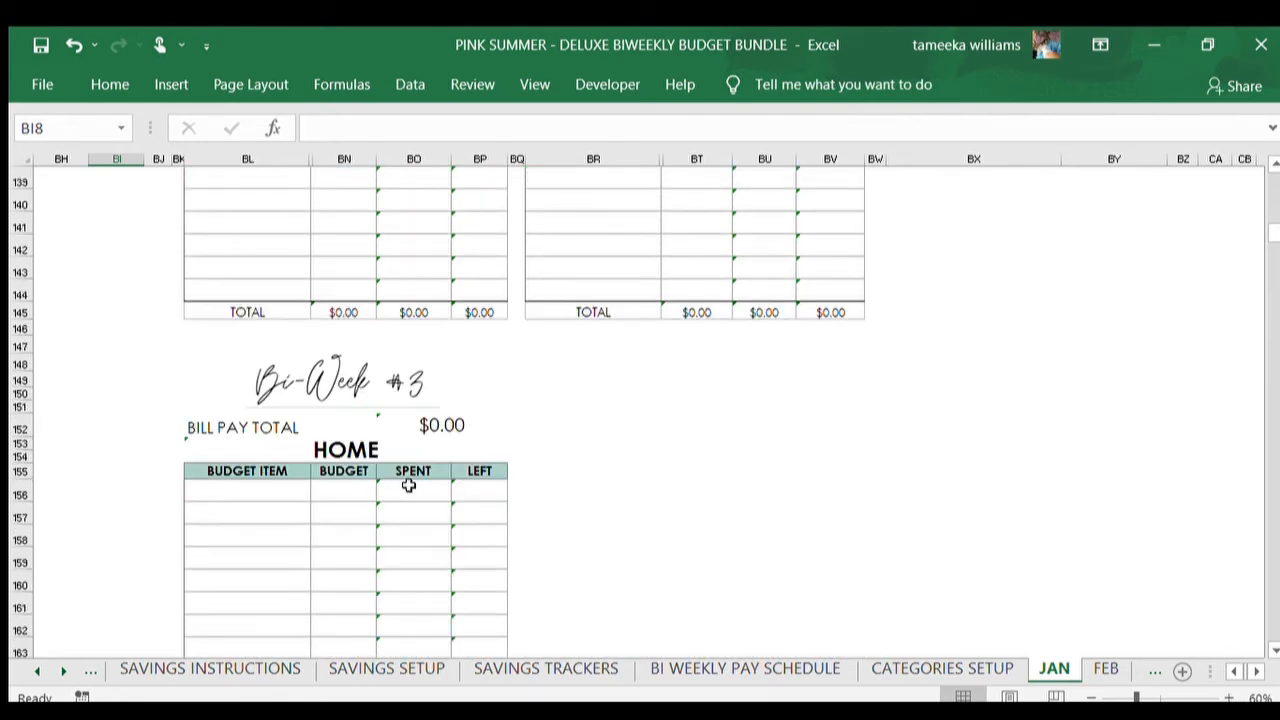
pyautogui.scroll(8, 282, 335)
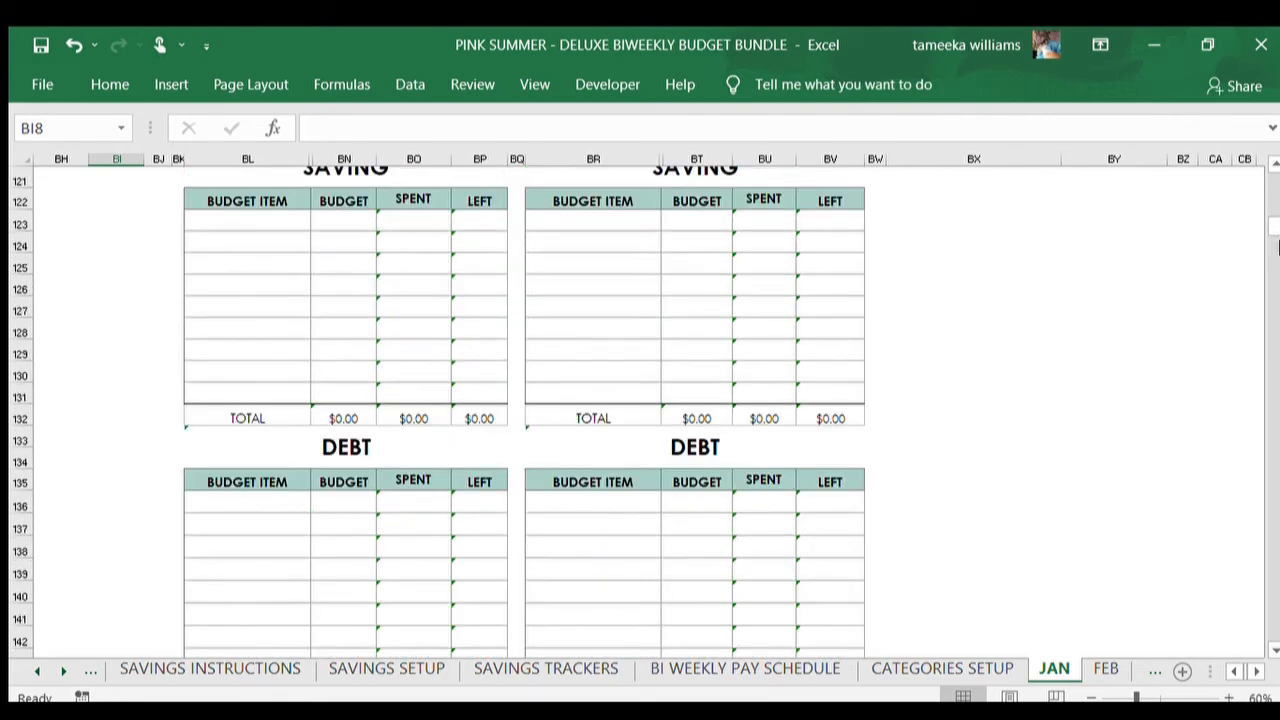
pyautogui.moveTo(1270, 224); pyautogui.dragTo(1273, 182)
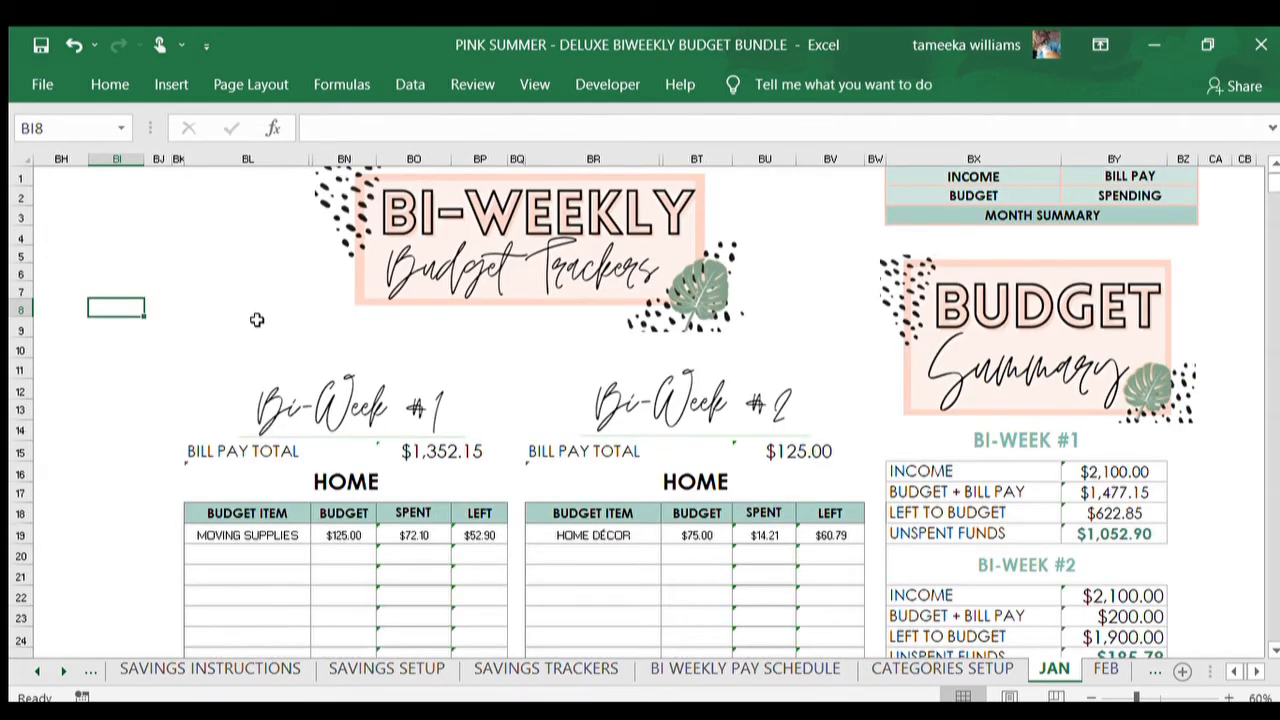
# Step: Examine the budget summary's three bi-week sections and the Bi-Week #1 income and budget + bill pay amounts
pyautogui.scroll(-2, 257, 319)
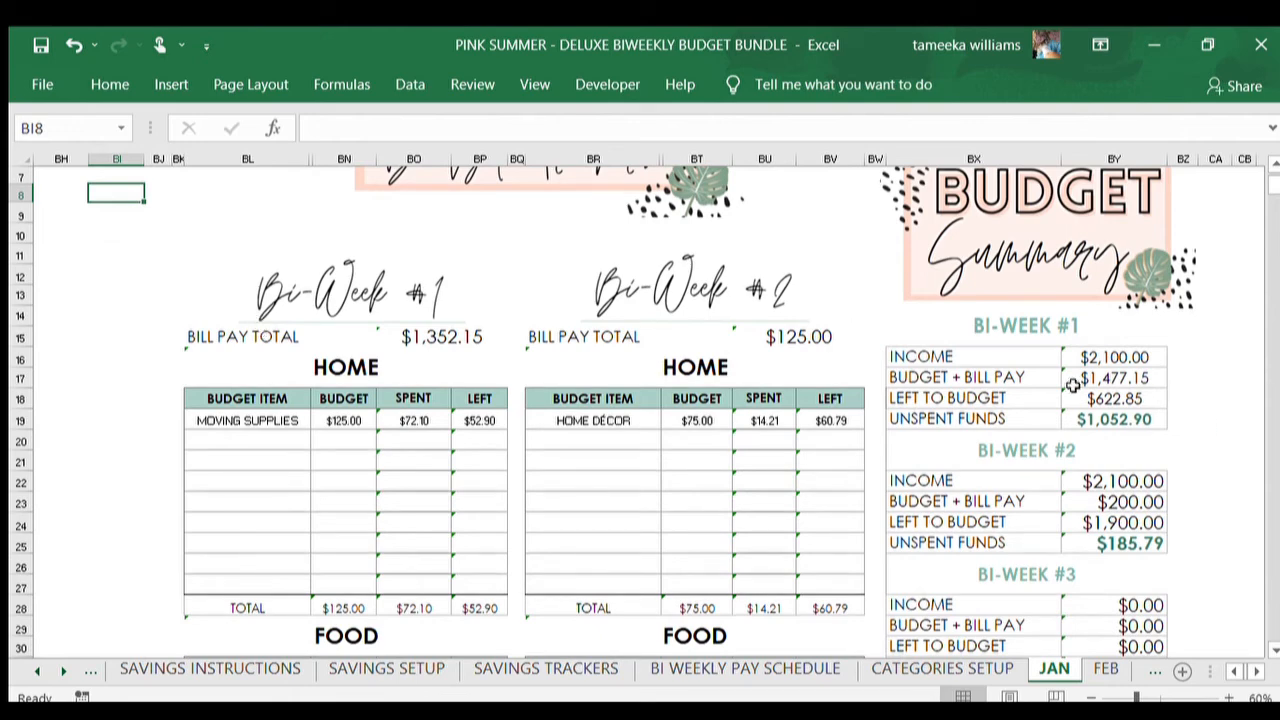
pyautogui.click(1035, 330)
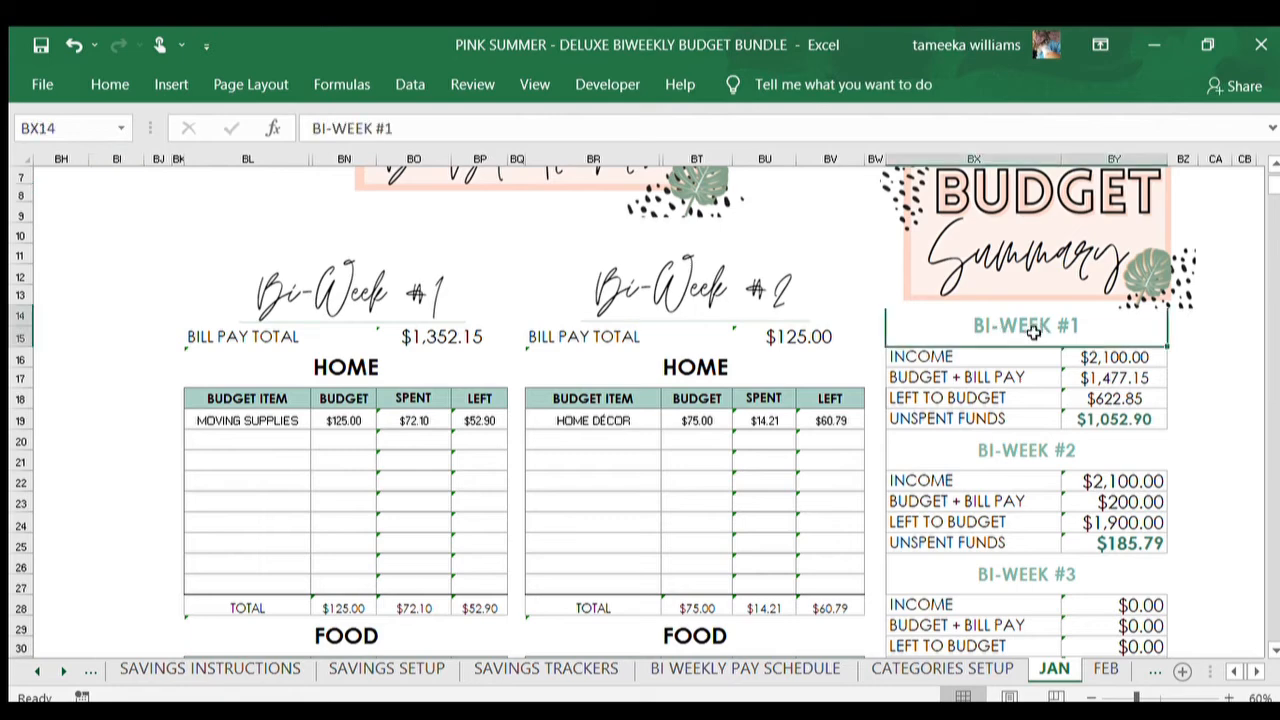
pyautogui.click(1028, 455)
pyautogui.click(1025, 574)
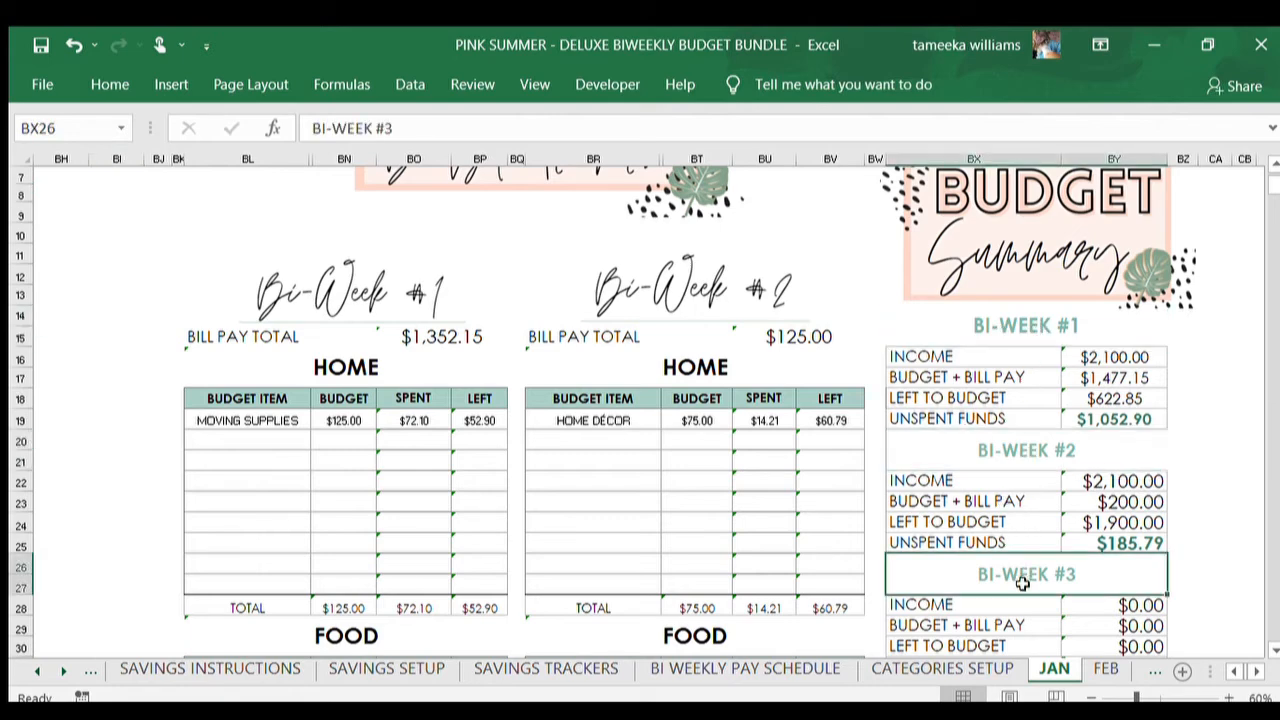
pyautogui.click(944, 360)
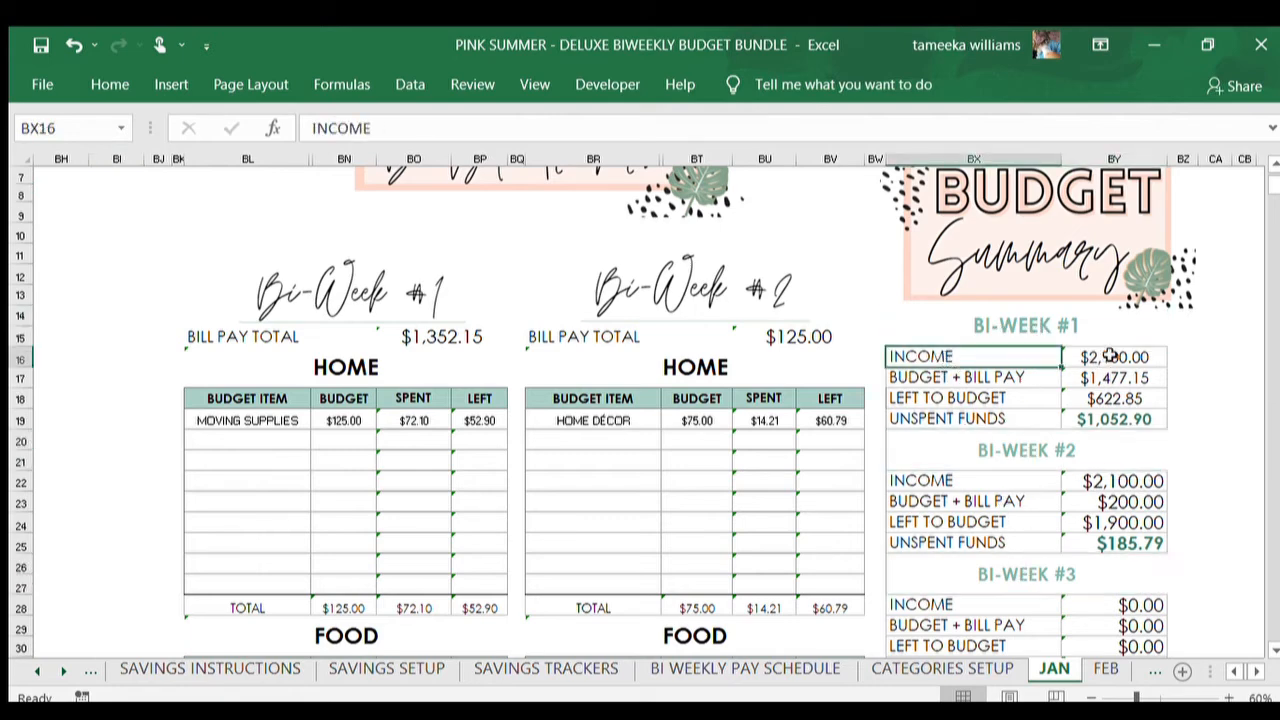
pyautogui.click(1110, 356)
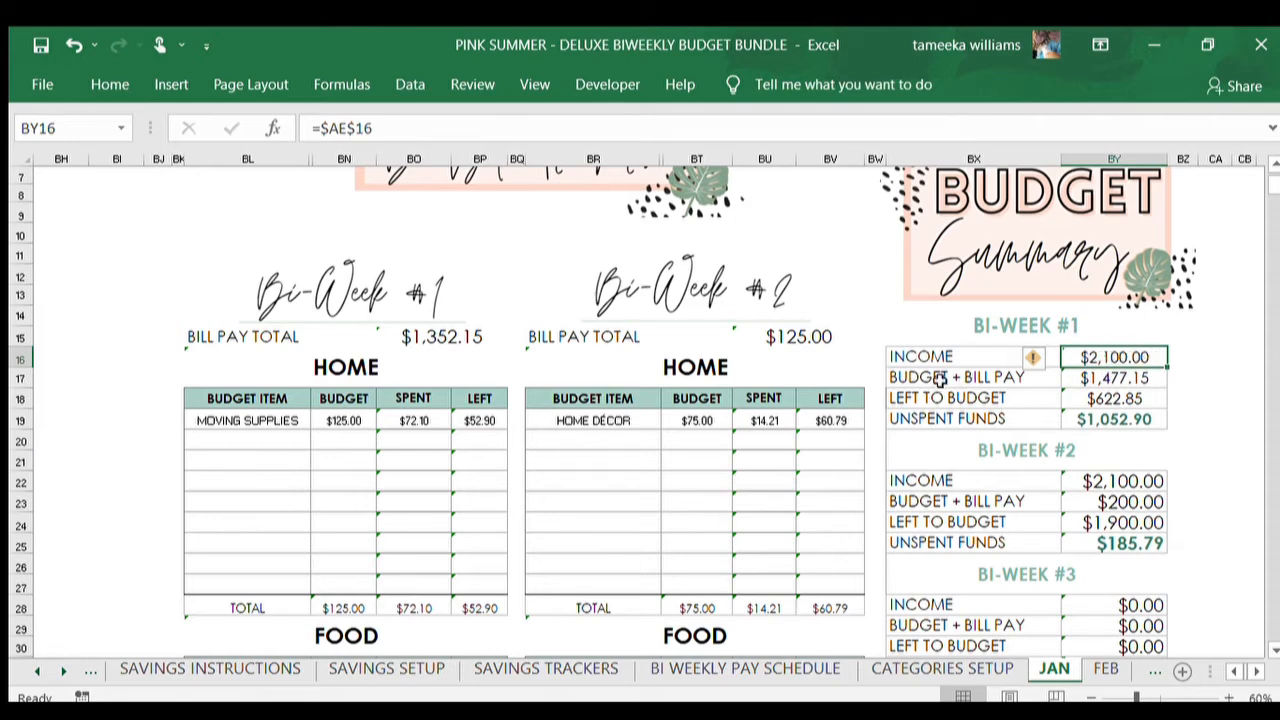
pyautogui.click(1117, 381)
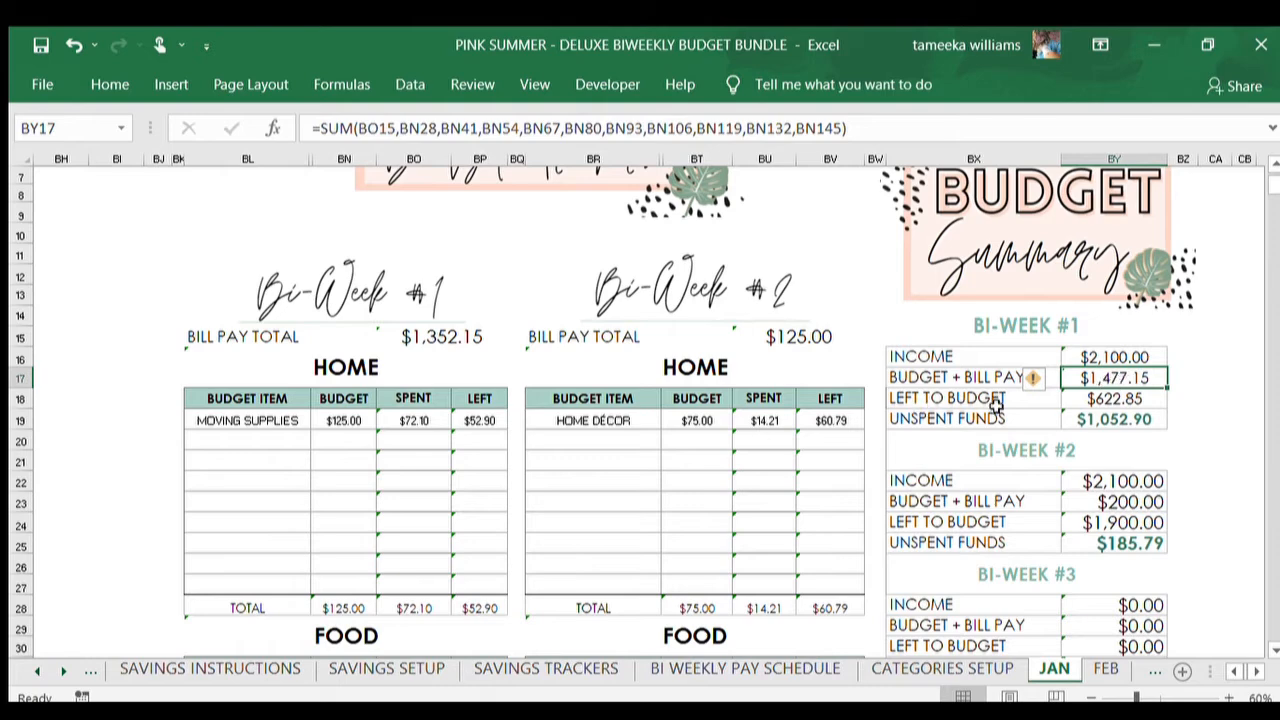
# Step: Check Bi-Week #1's left to budget and unspent funds and Bi-Week #2's budget + bill pay in the budget summary
pyautogui.click(1114, 398)
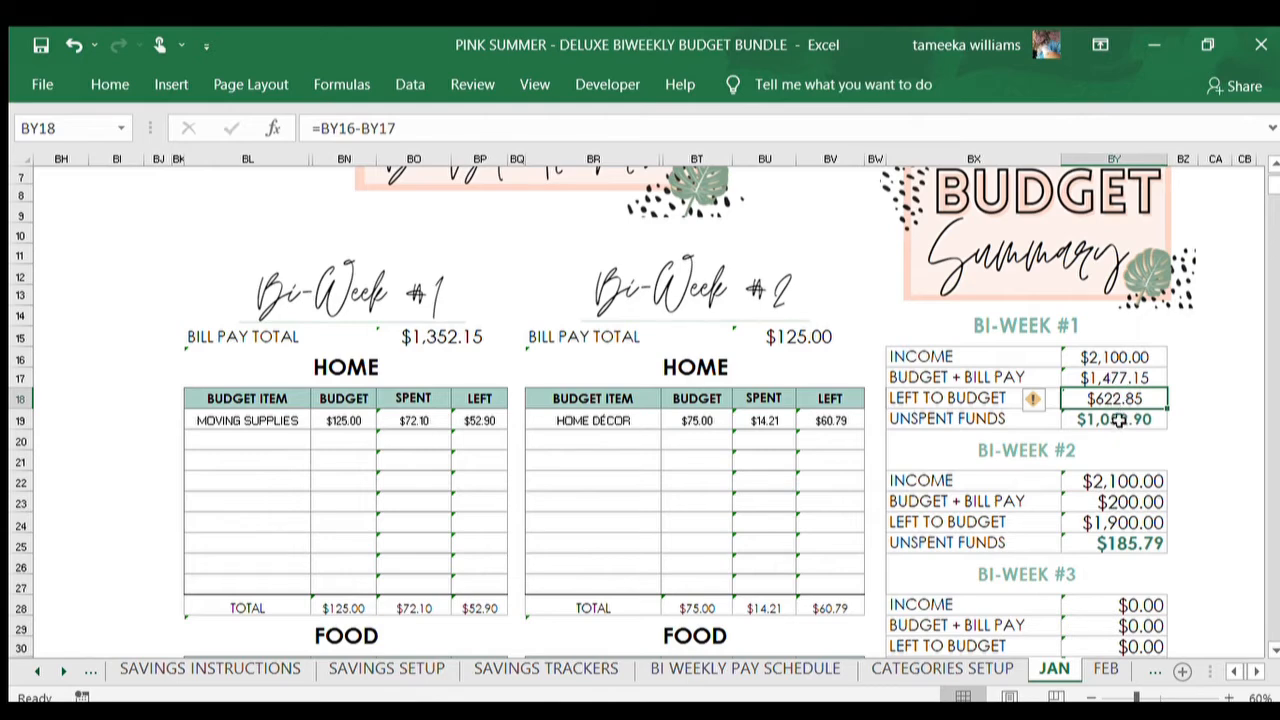
pyautogui.click(1123, 428)
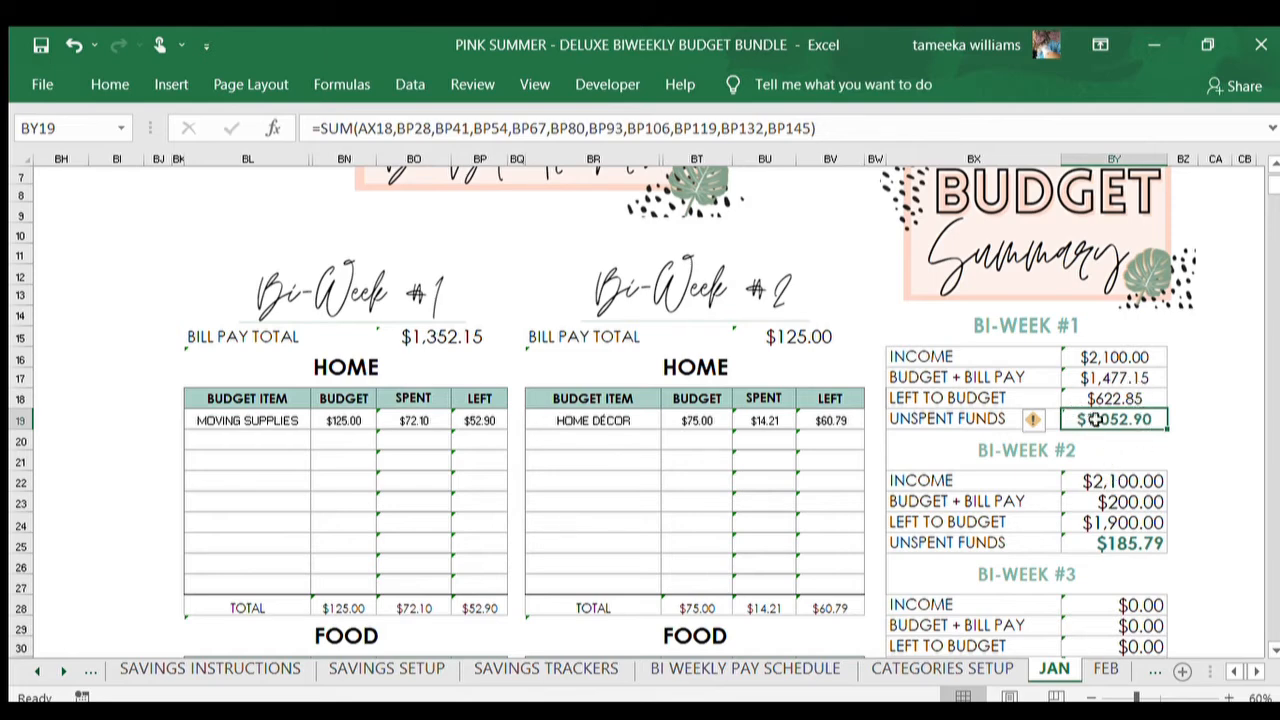
pyautogui.click(1100, 498)
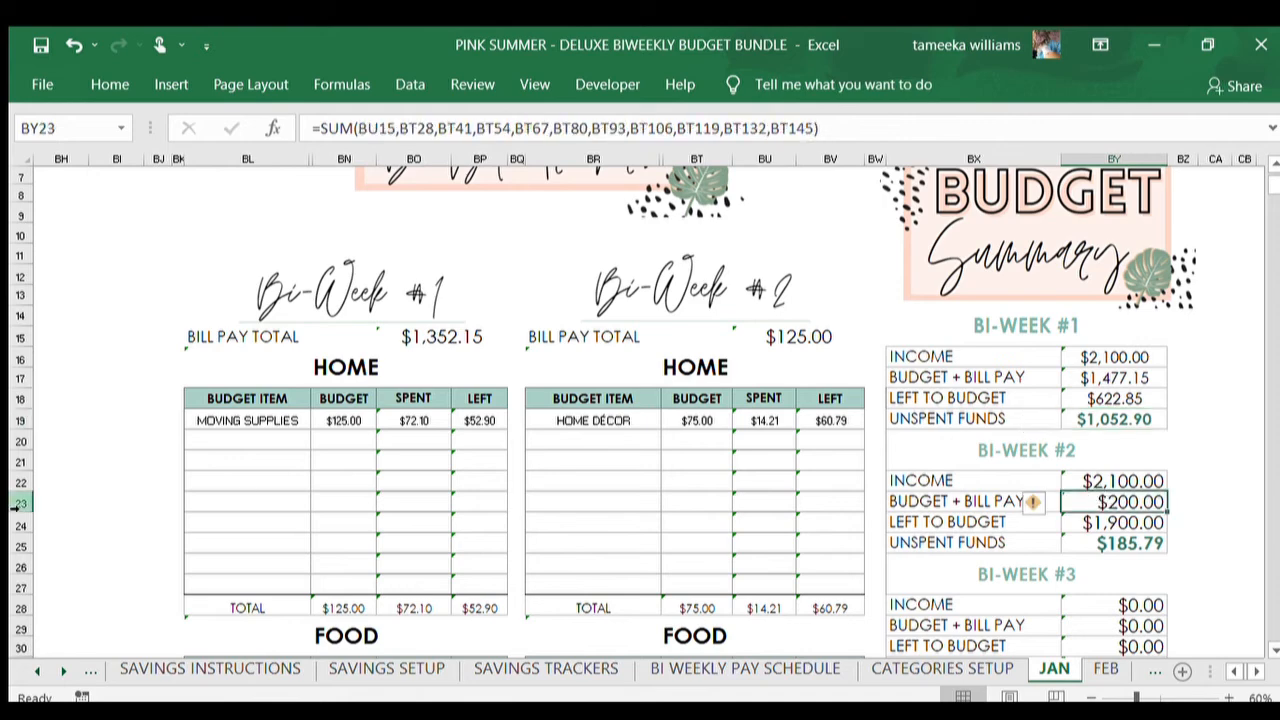
# Step: Look over the empty budget item and budget cells in the Bi-Week #1 Home table
pyautogui.click(247, 439)
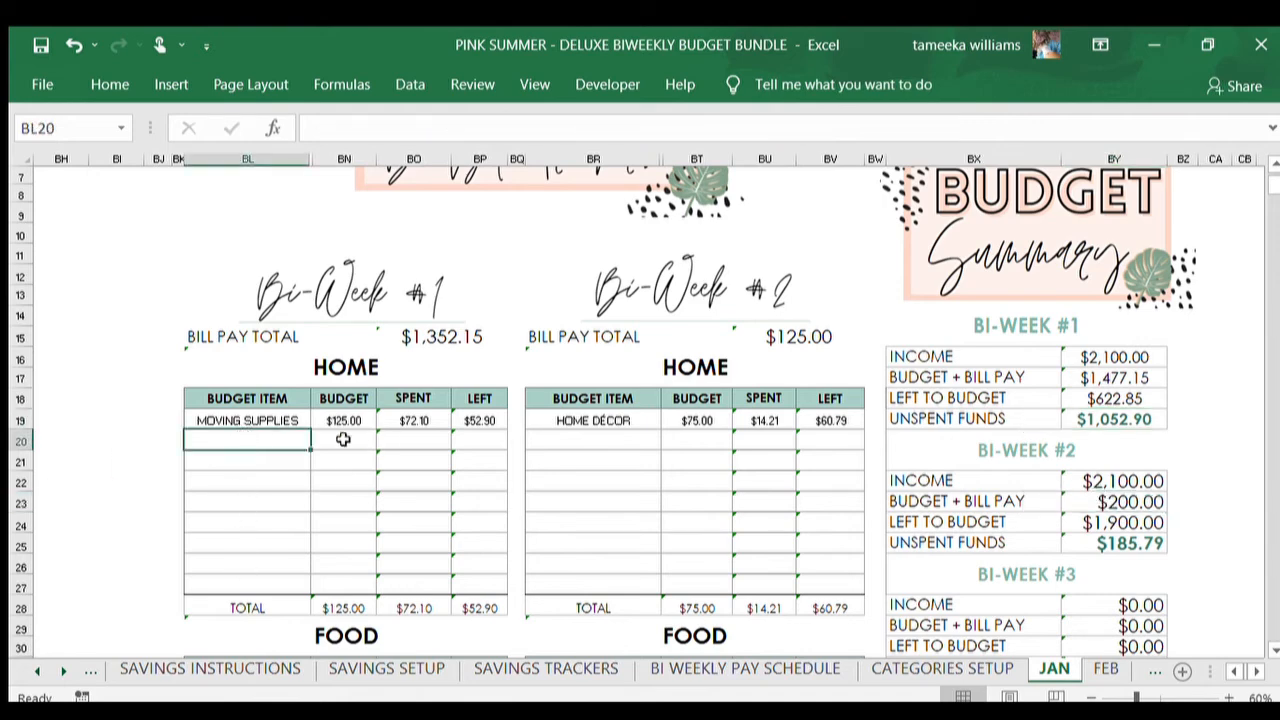
pyautogui.moveTo(343, 440); pyautogui.dragTo(336, 588)
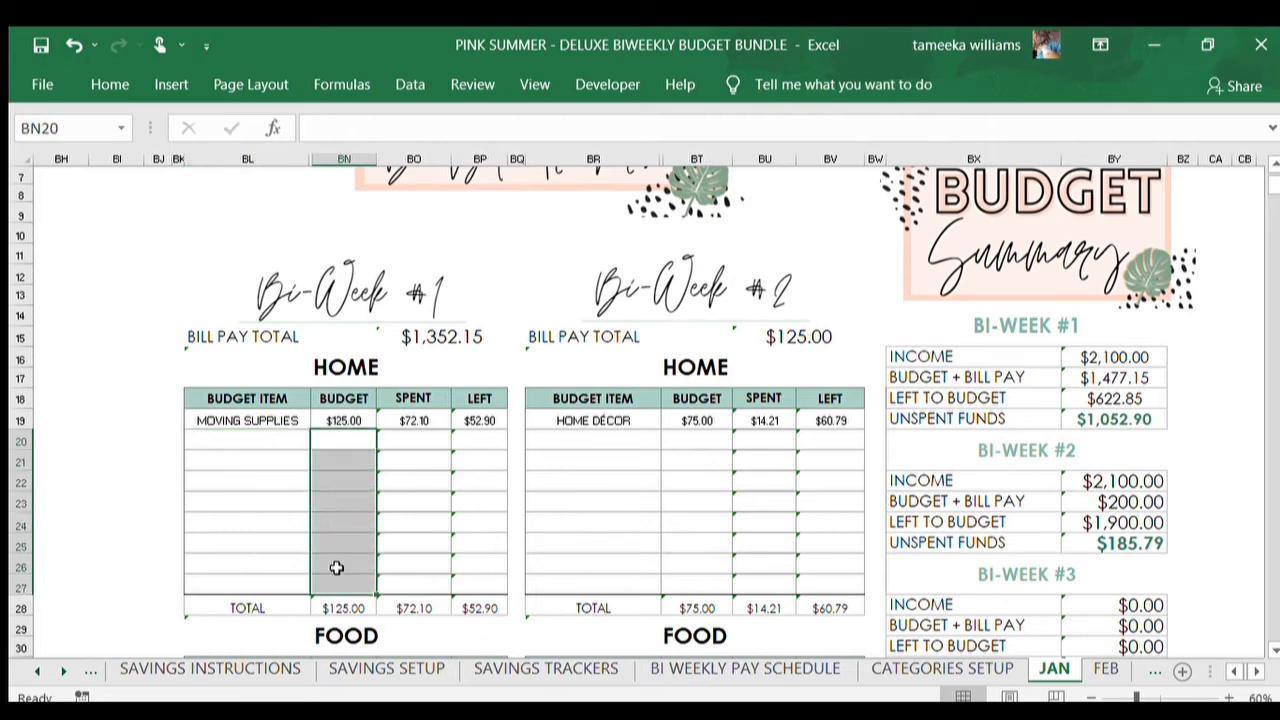
pyautogui.moveTo(250, 440); pyautogui.dragTo(320, 591)
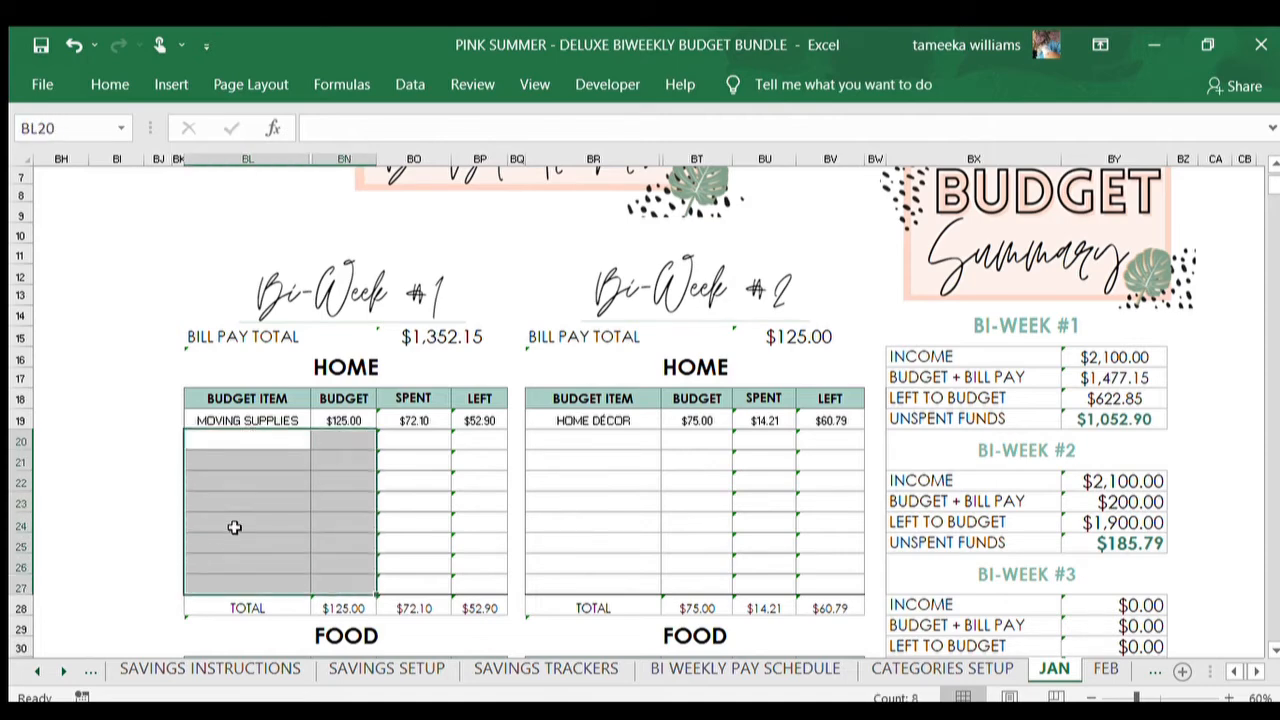
# Step: Add groceries with a budget of 325 as the first item in the Bi-Week #1 Food table
pyautogui.scroll(-4, 234, 525)
pyautogui.click(275, 443)
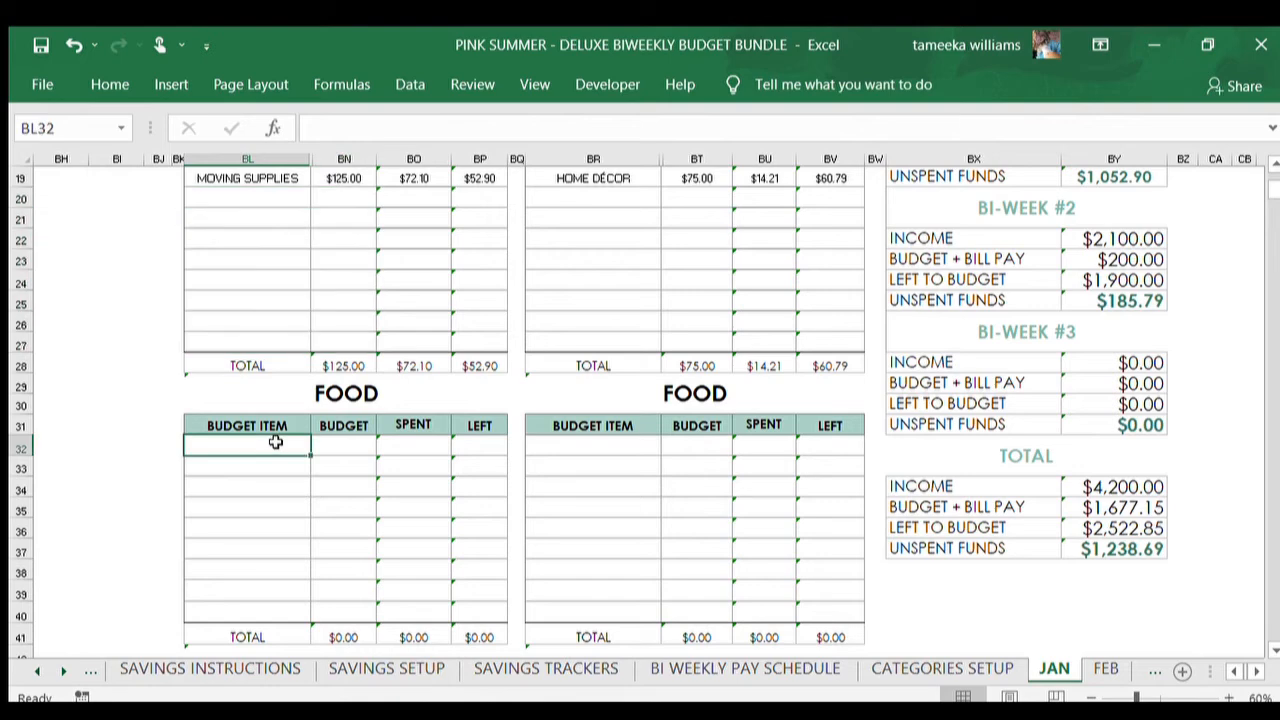
pyautogui.write('gro')
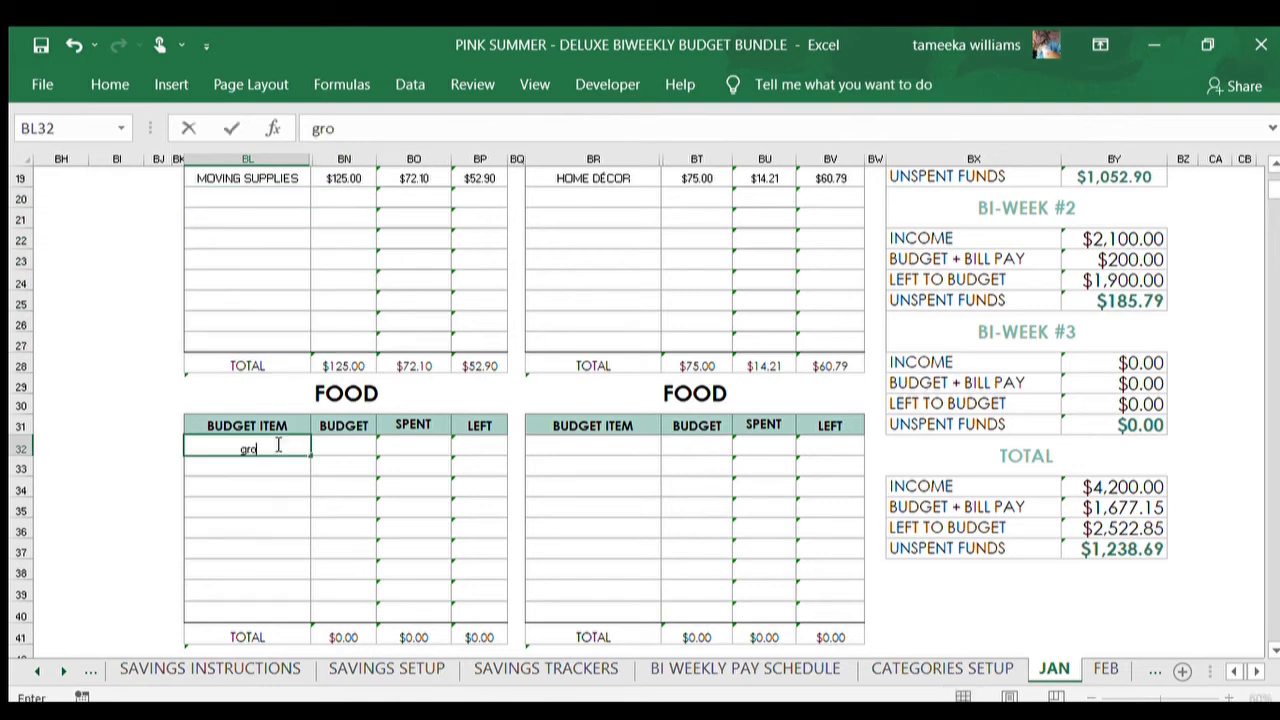
pyautogui.write('ceries')
pyautogui.press('Tab')
pyautogui.write('32')
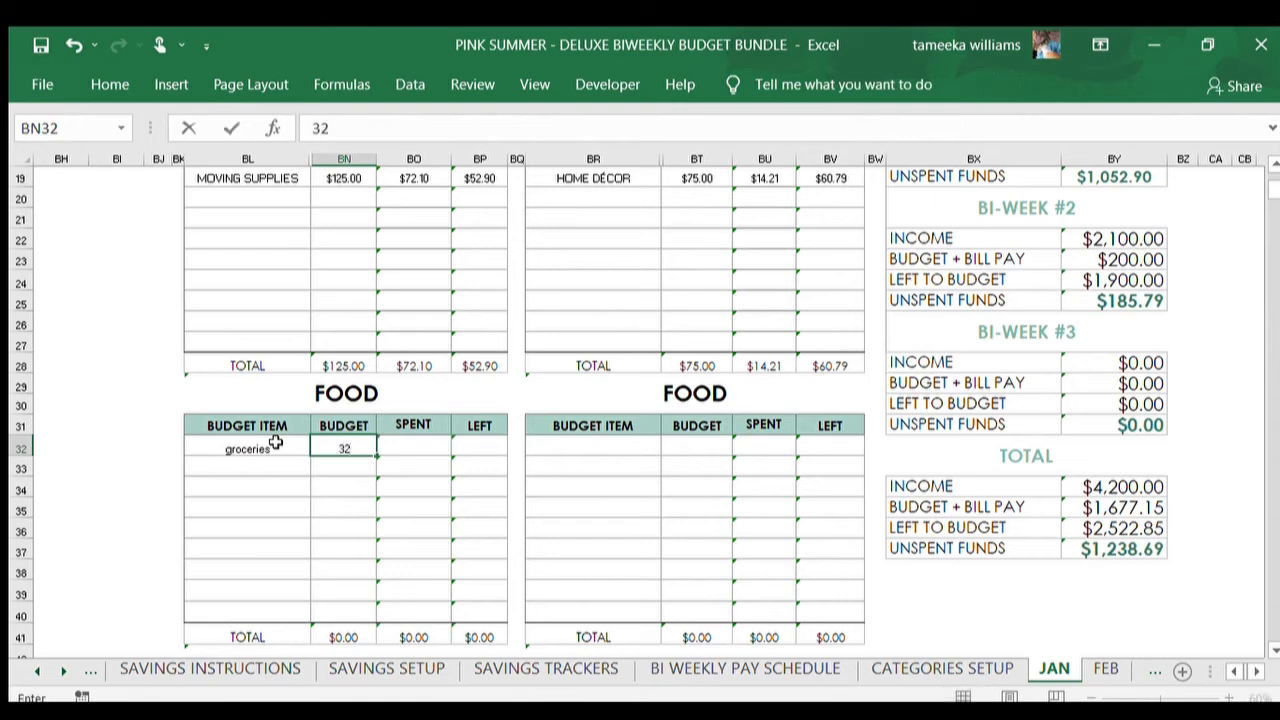
pyautogui.write('5')
# Step: Add eating out with a budget of 200 below groceries in the Bi-Week #1 Food table
pyautogui.click(214, 471)
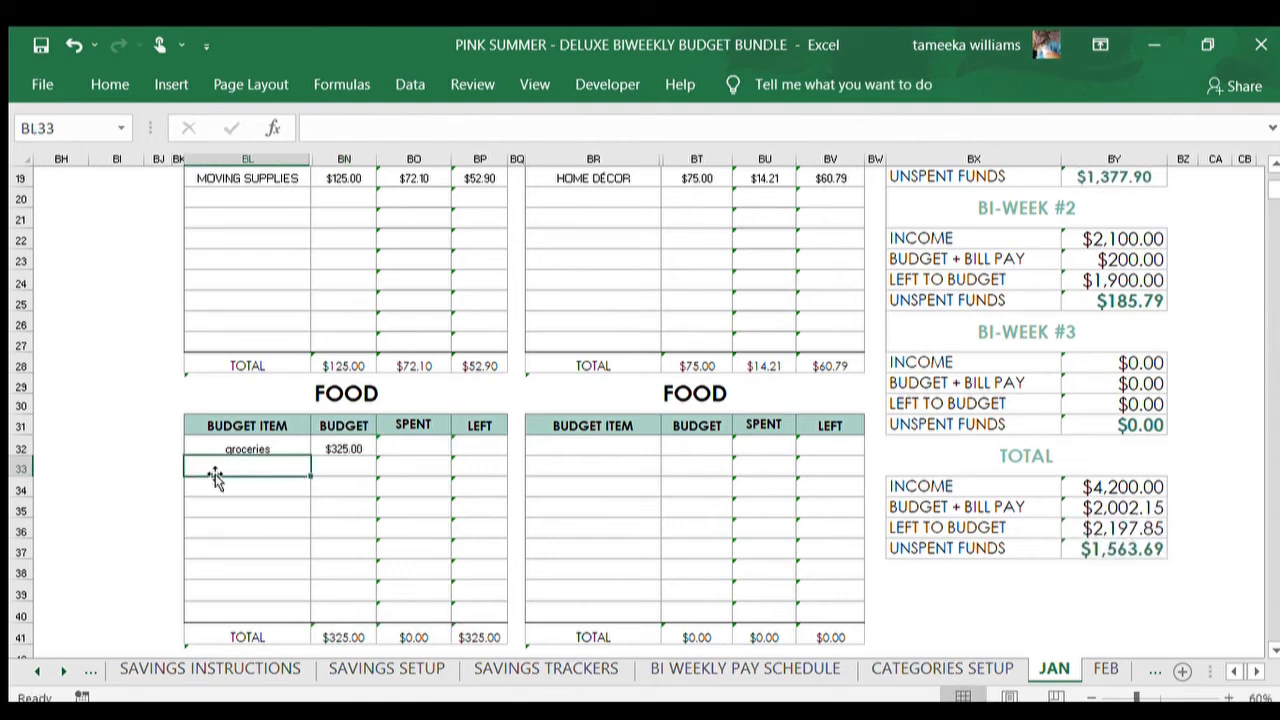
pyautogui.write('waeating out')
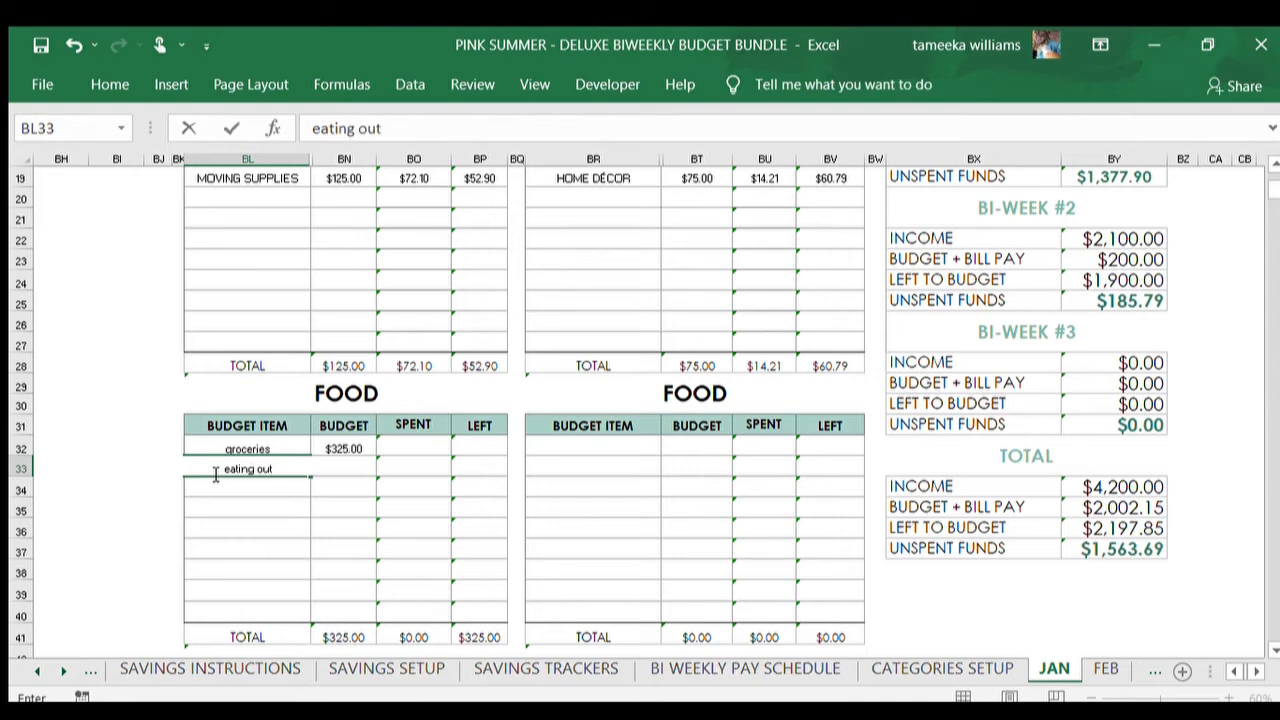
pyautogui.press('Tab')
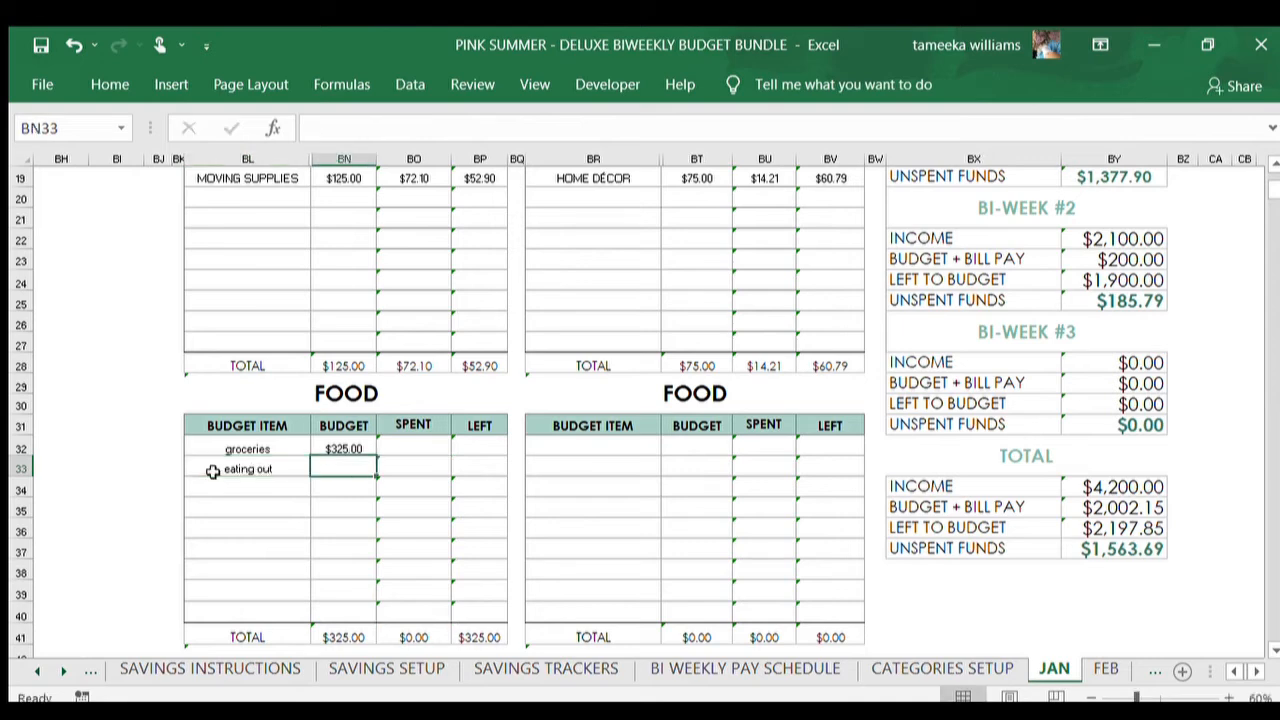
pyautogui.write('2')
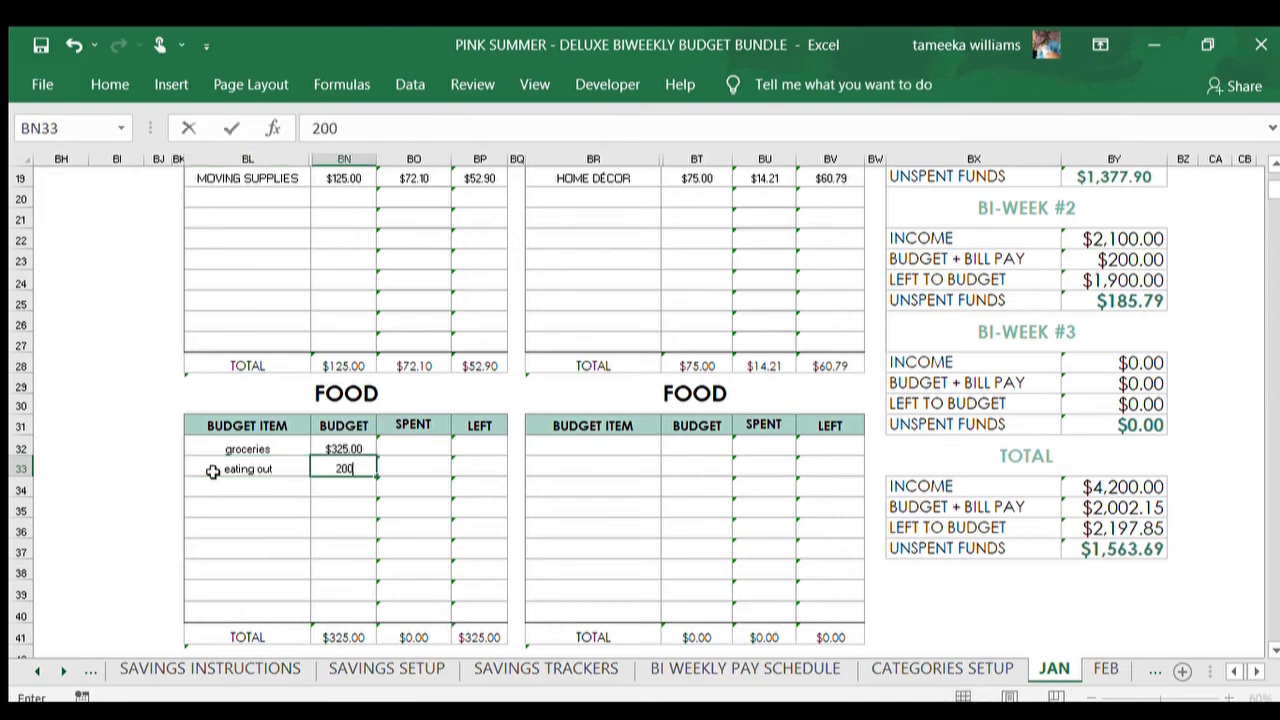
pyautogui.write('00')
pyautogui.click(271, 545)
# Step: Check Bi-Week #1's budget + bill pay and left to budget amounts in the budget summary
pyautogui.scroll(3, 1262, 443)
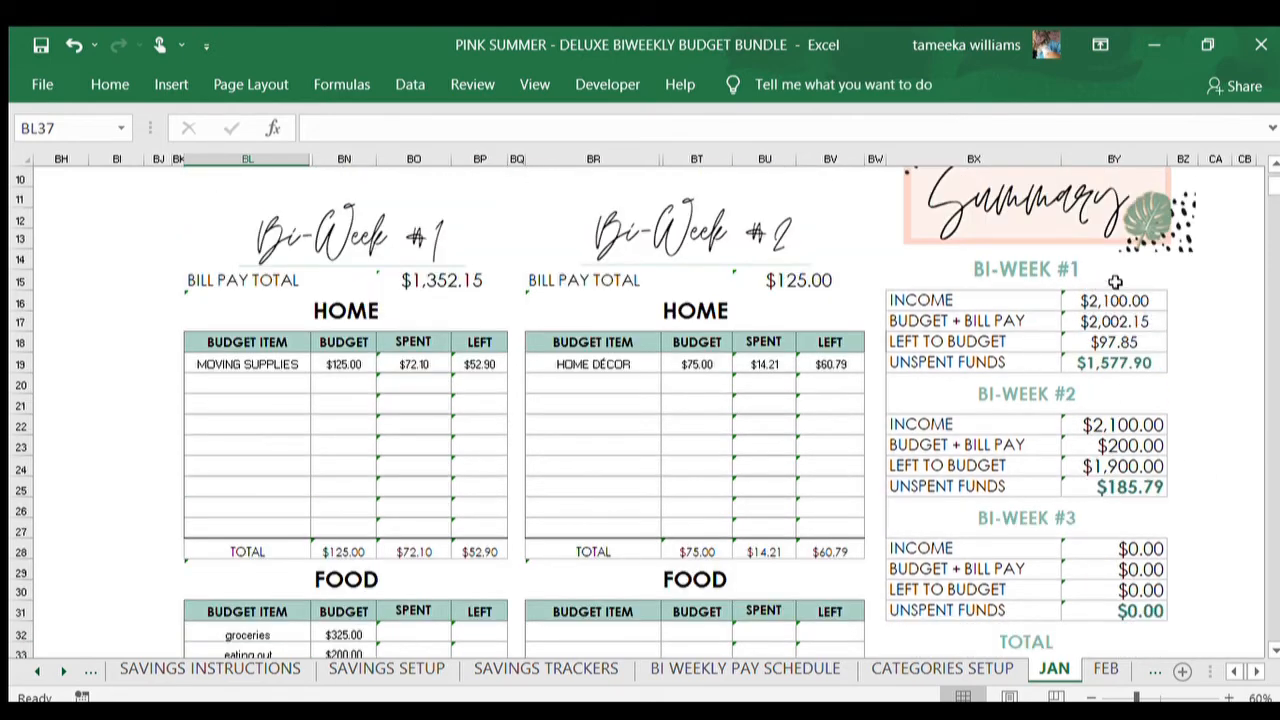
pyautogui.click(1079, 320)
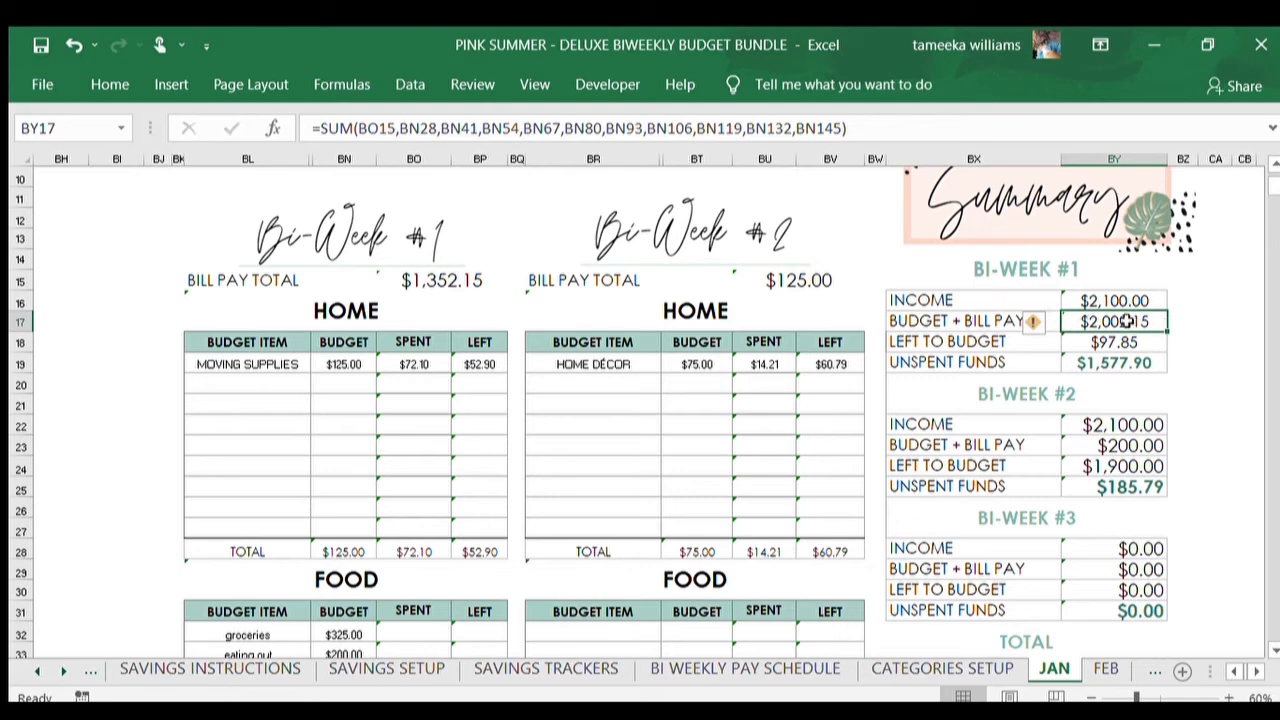
pyautogui.click(1096, 341)
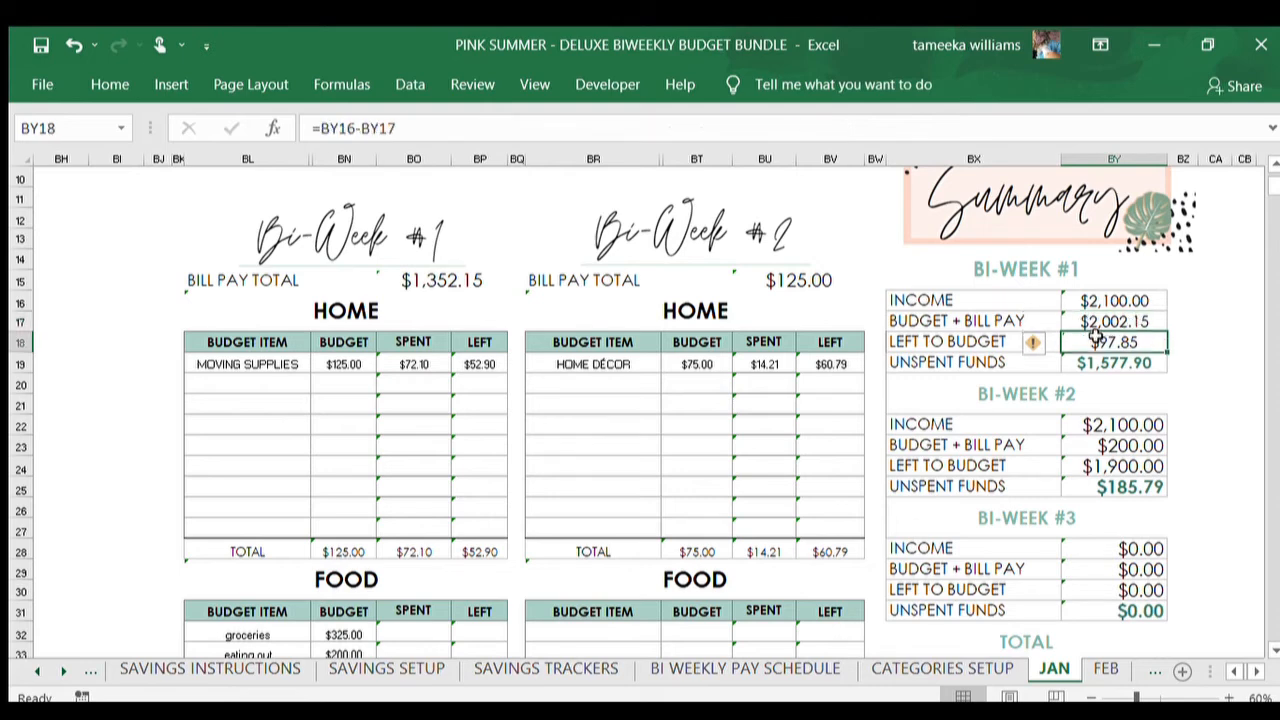
pyautogui.click(1203, 446)
# Step: Go to January's bi-weekly spending trackers
pyautogui.scroll(1, 955, 408)
pyautogui.scroll(3, 955, 408)
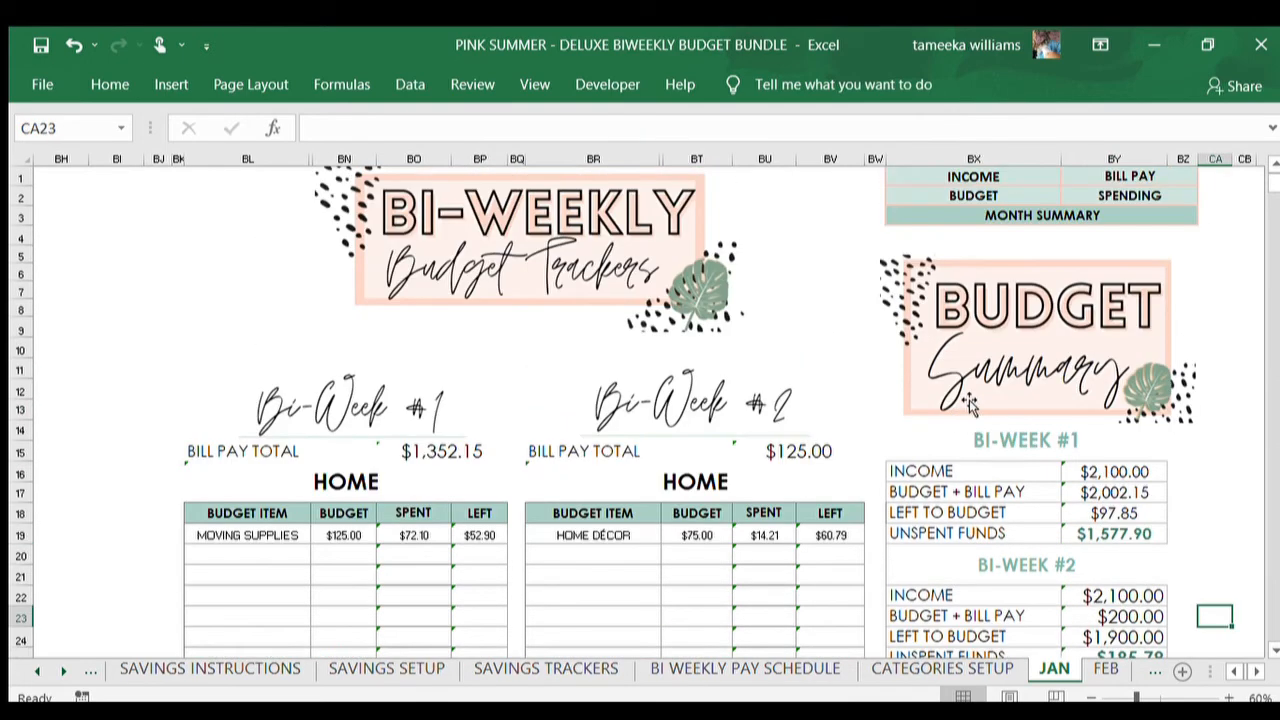
pyautogui.click(1120, 196)
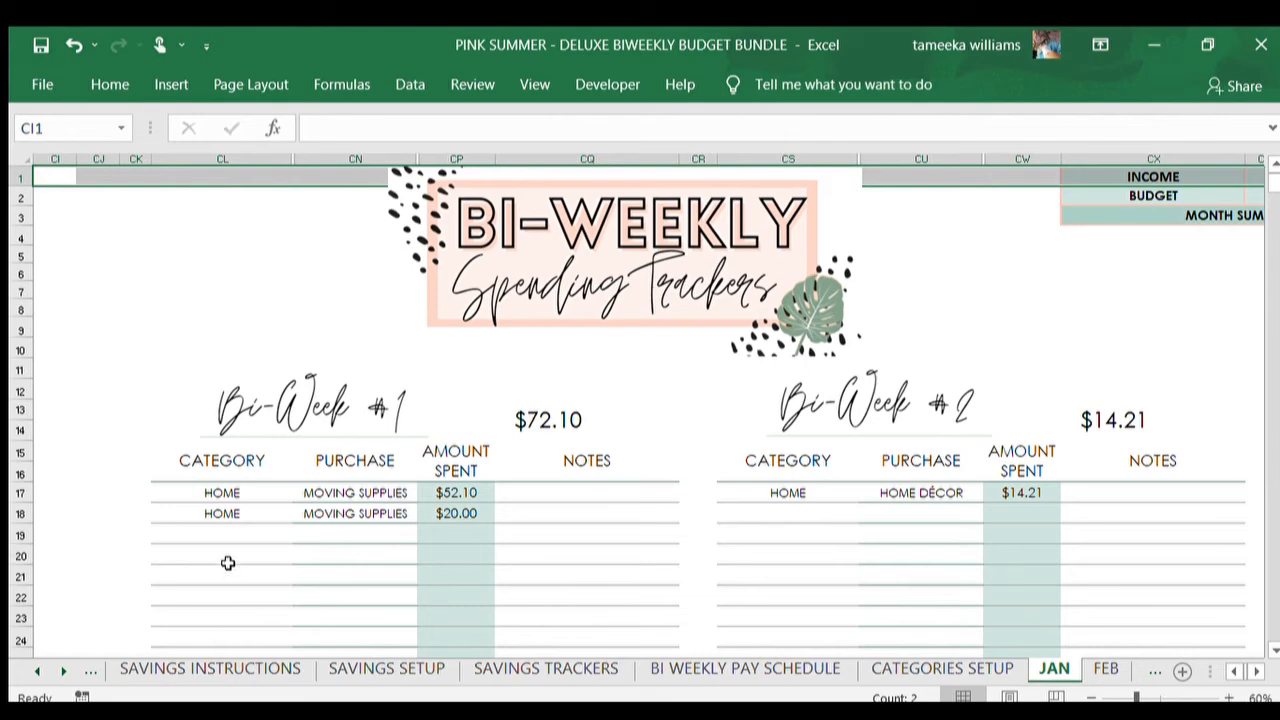
# Step: Log a groceries purchase of 123.15 under the FOOD category in the first free row of the Bi-Week #1 spending tracker
pyautogui.click(230, 530)
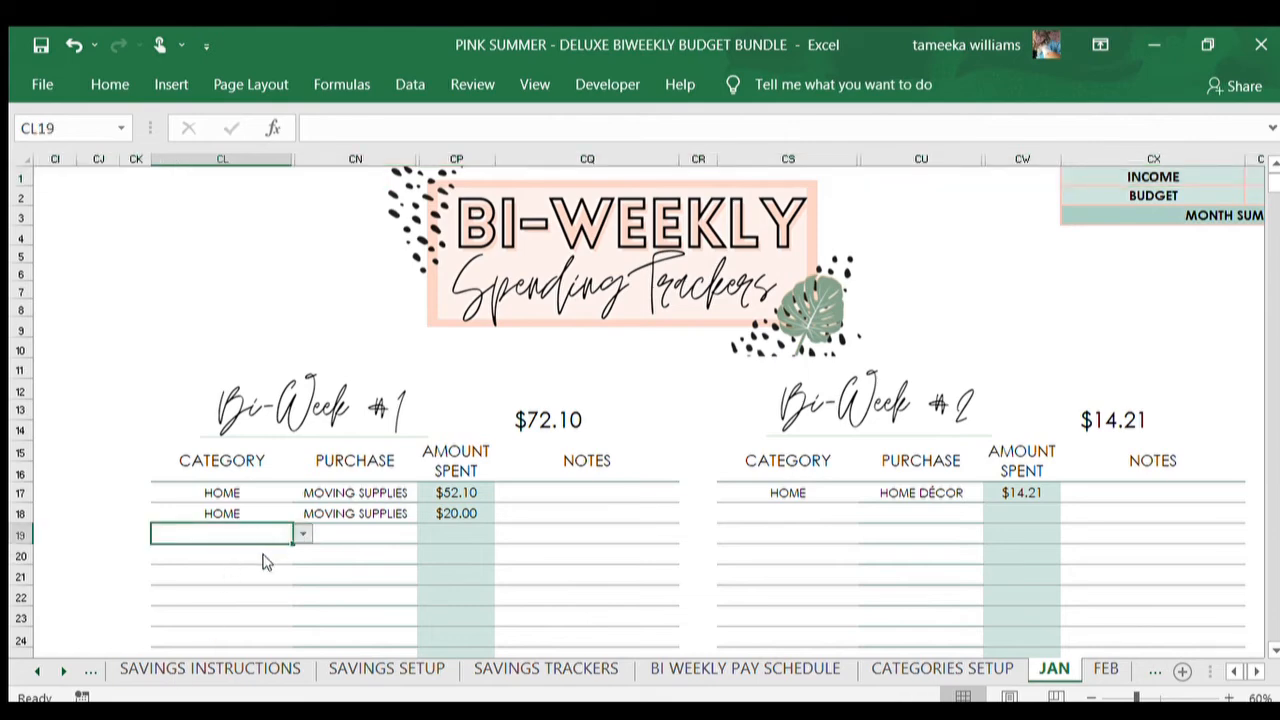
pyautogui.write('FOOD')
pyautogui.click(403, 532)
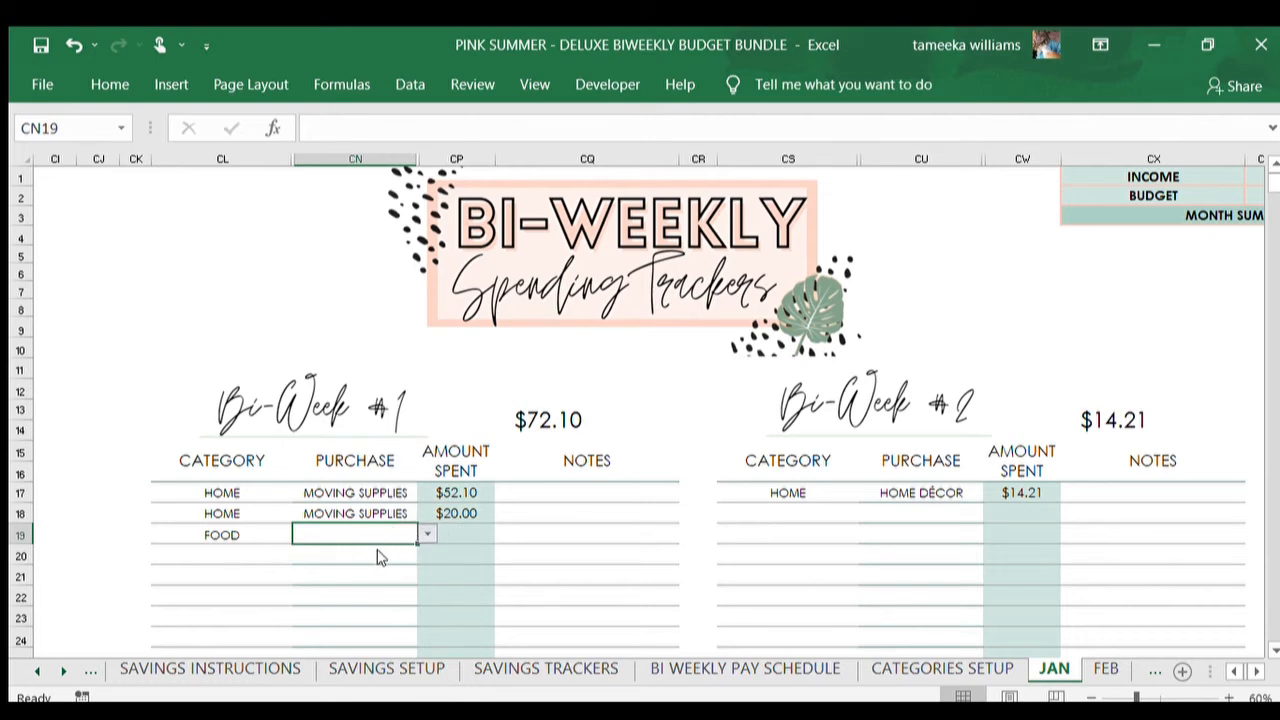
pyautogui.click(318, 546)
pyautogui.click(470, 535)
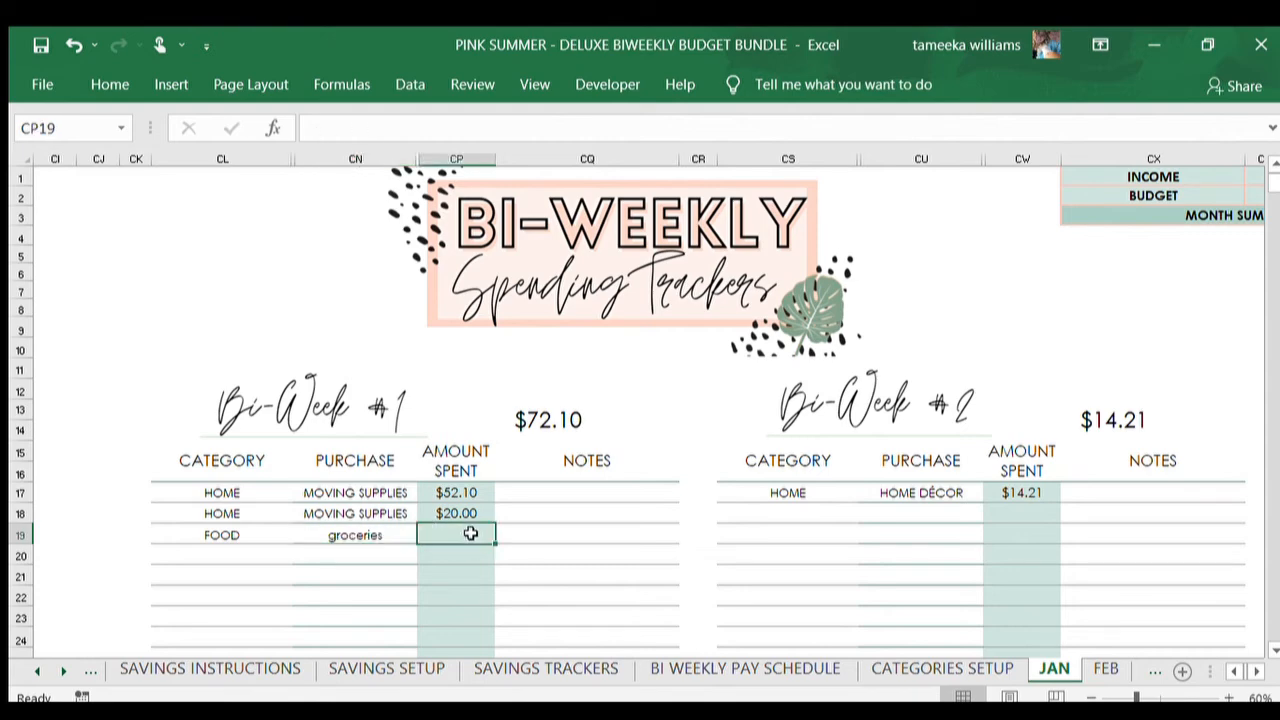
pyautogui.write('123')
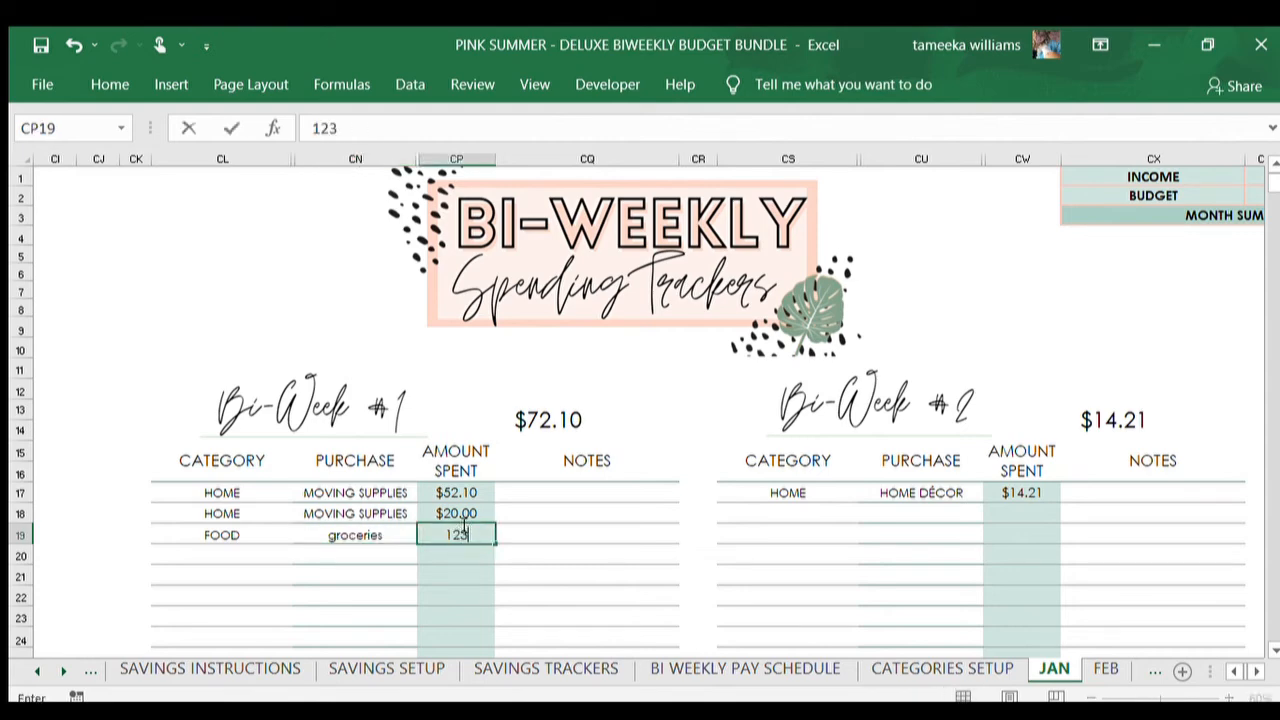
pyautogui.write('.15')
pyautogui.click(355, 573)
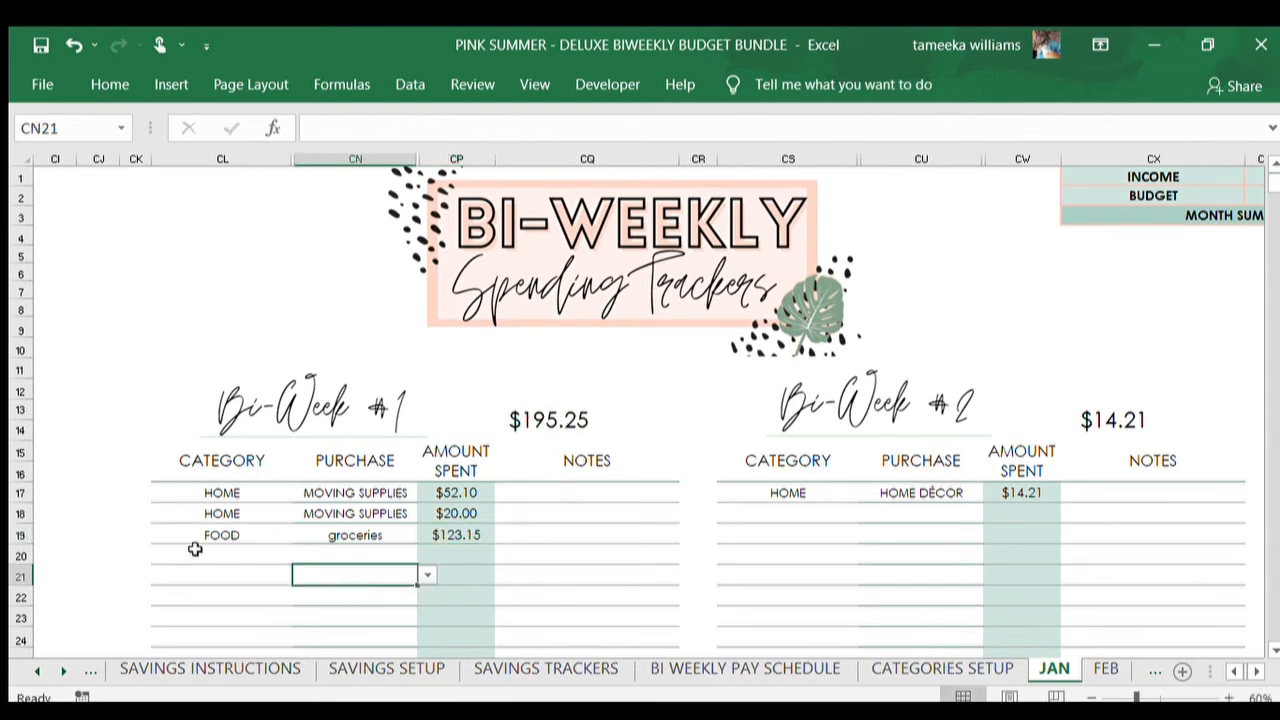
pyautogui.click(443, 534)
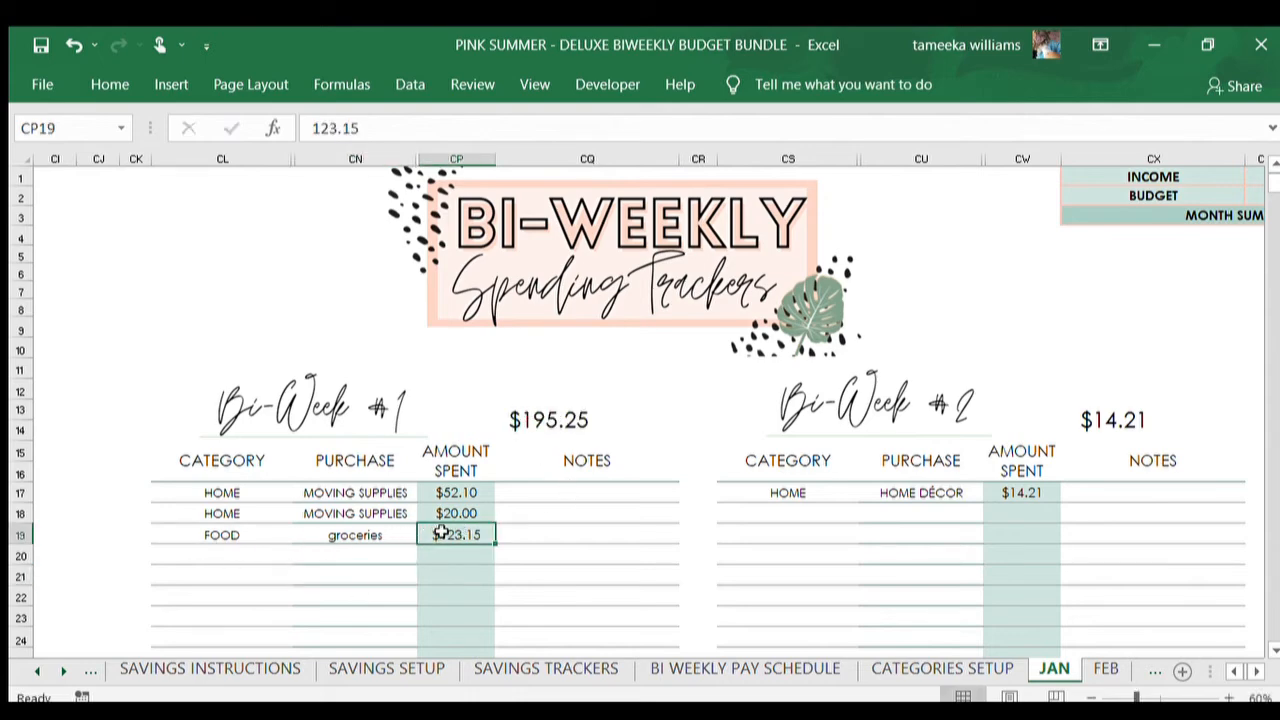
pyautogui.click(370, 554)
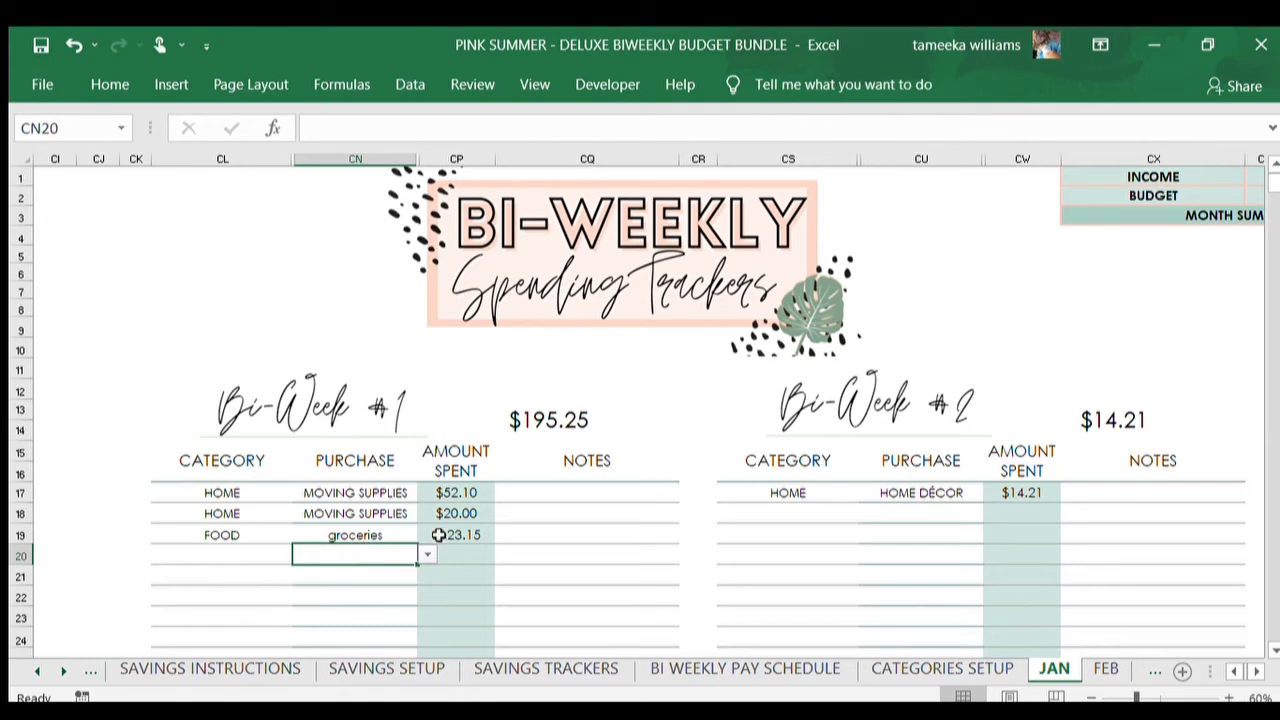
# Step: Return to January's budget trackers and check the spent and left amounts for groceries in the Bi-Week #1 Food table
pyautogui.click(1153, 196)
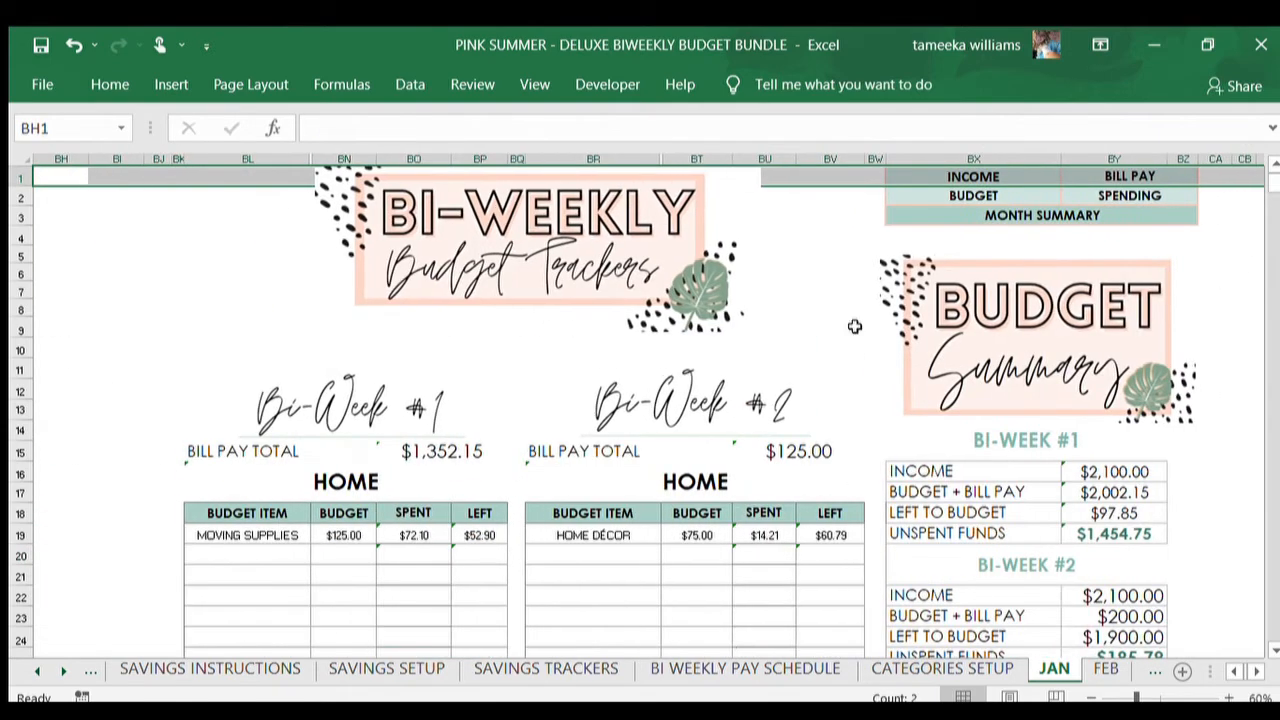
pyautogui.scroll(-6, 281, 580)
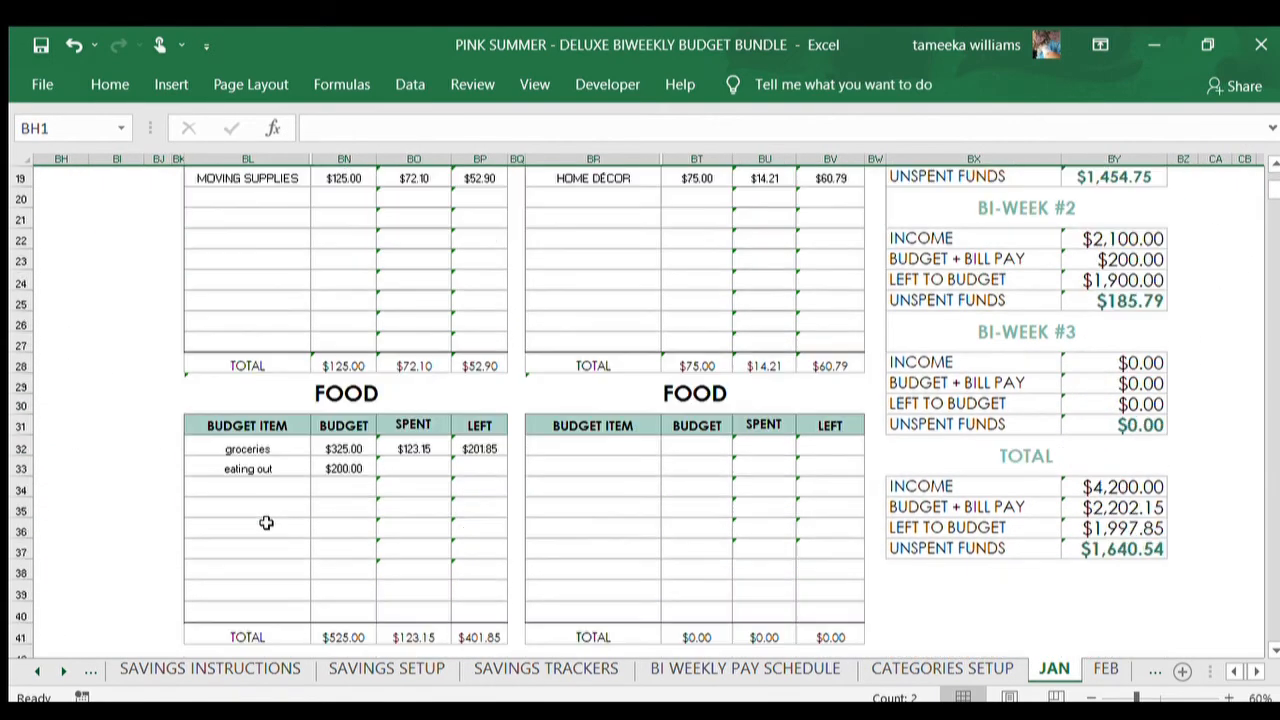
pyautogui.click(402, 449)
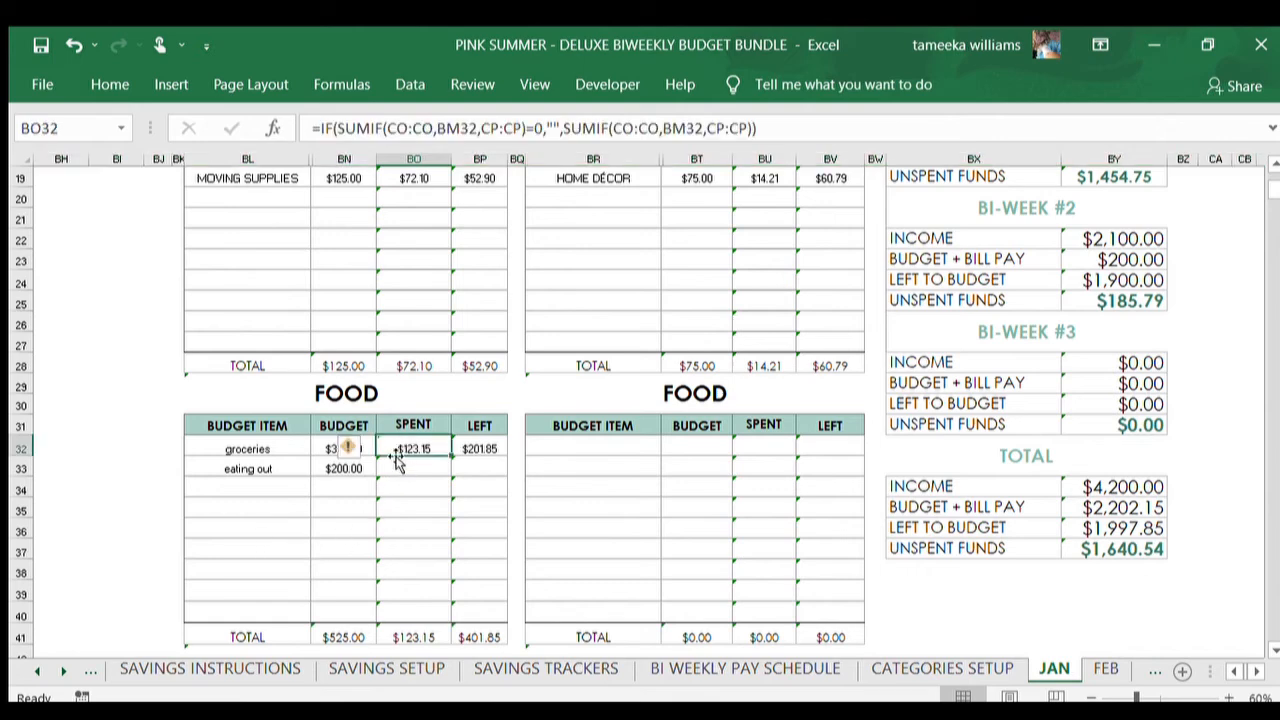
pyautogui.click(478, 442)
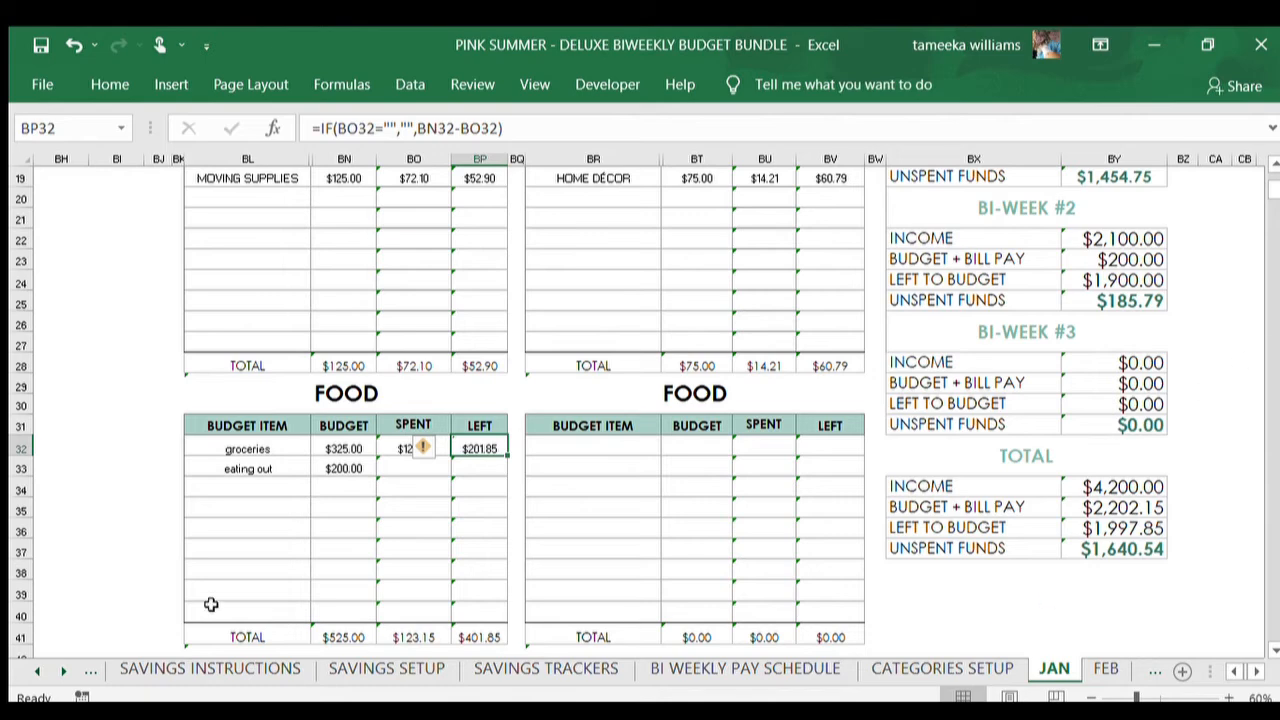
pyautogui.click(98, 548)
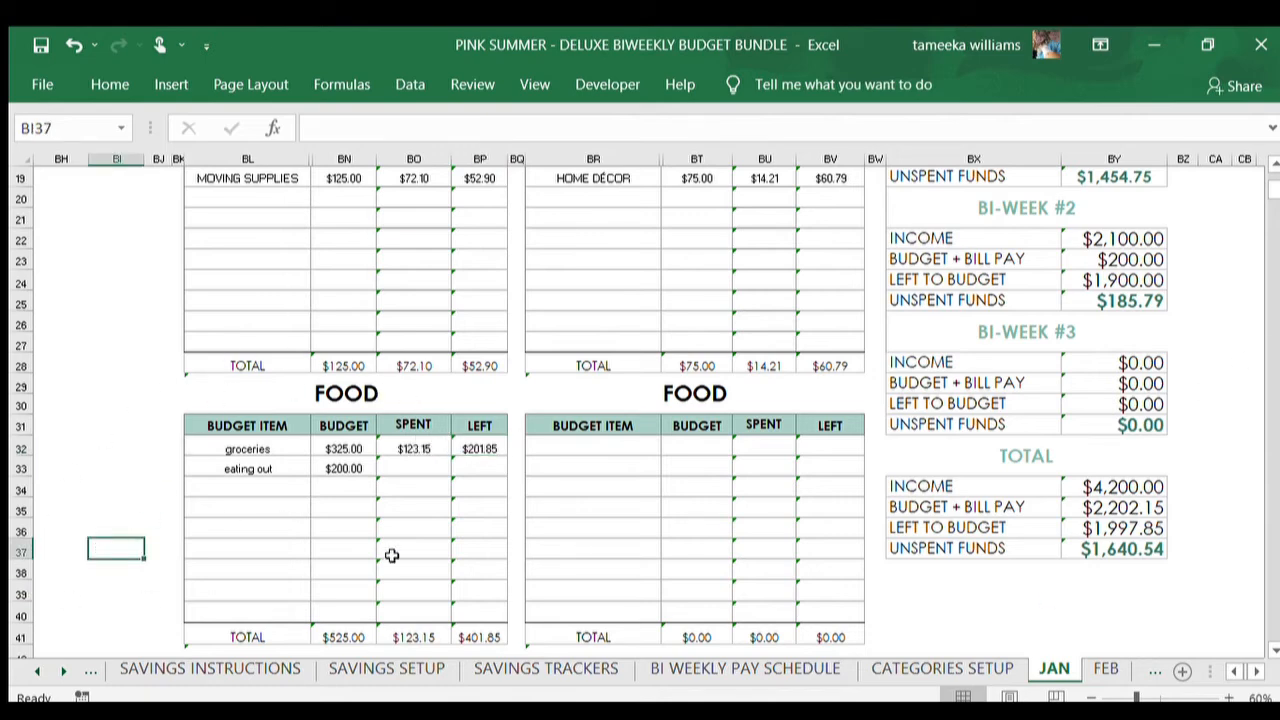
# Step: Check the Bi-Week #1 unspent funds in the budget summary and return to the top of the sheet
pyautogui.scroll(4, 966, 540)
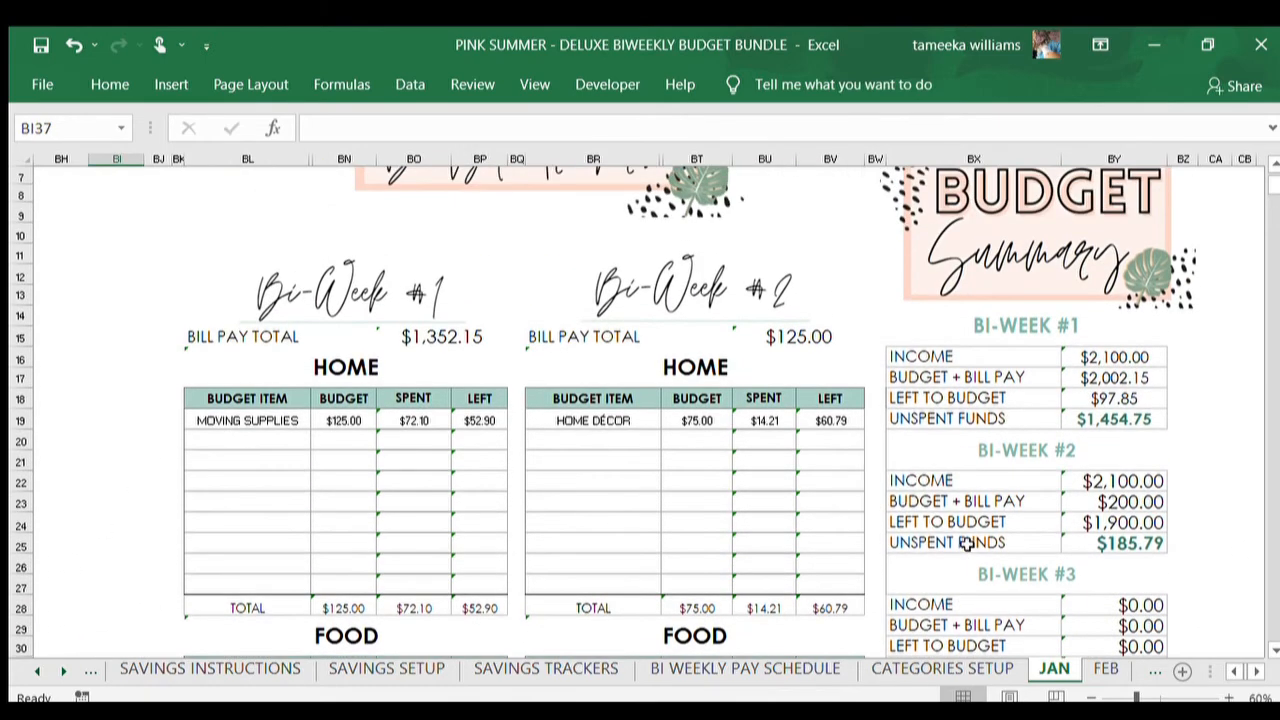
pyautogui.scroll(1, 958, 520)
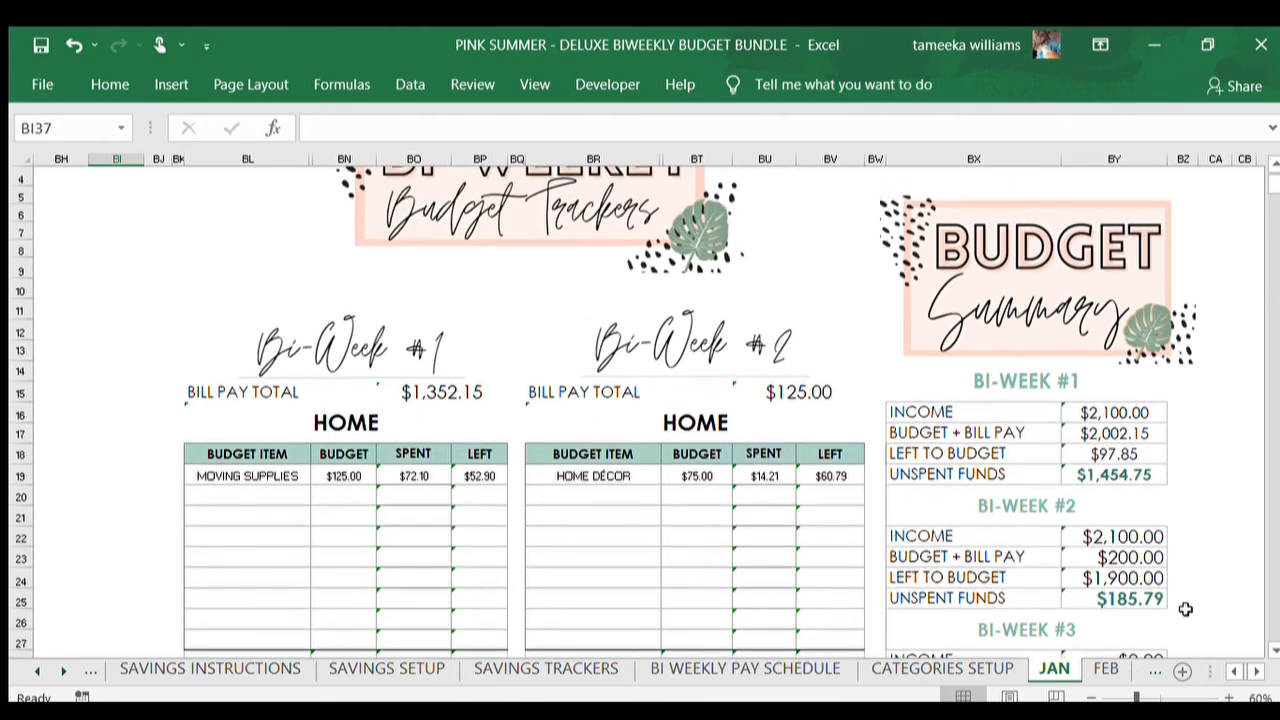
pyautogui.scroll(1, 1190, 560)
pyautogui.scroll(-1, 1193, 449)
pyautogui.click(1075, 479)
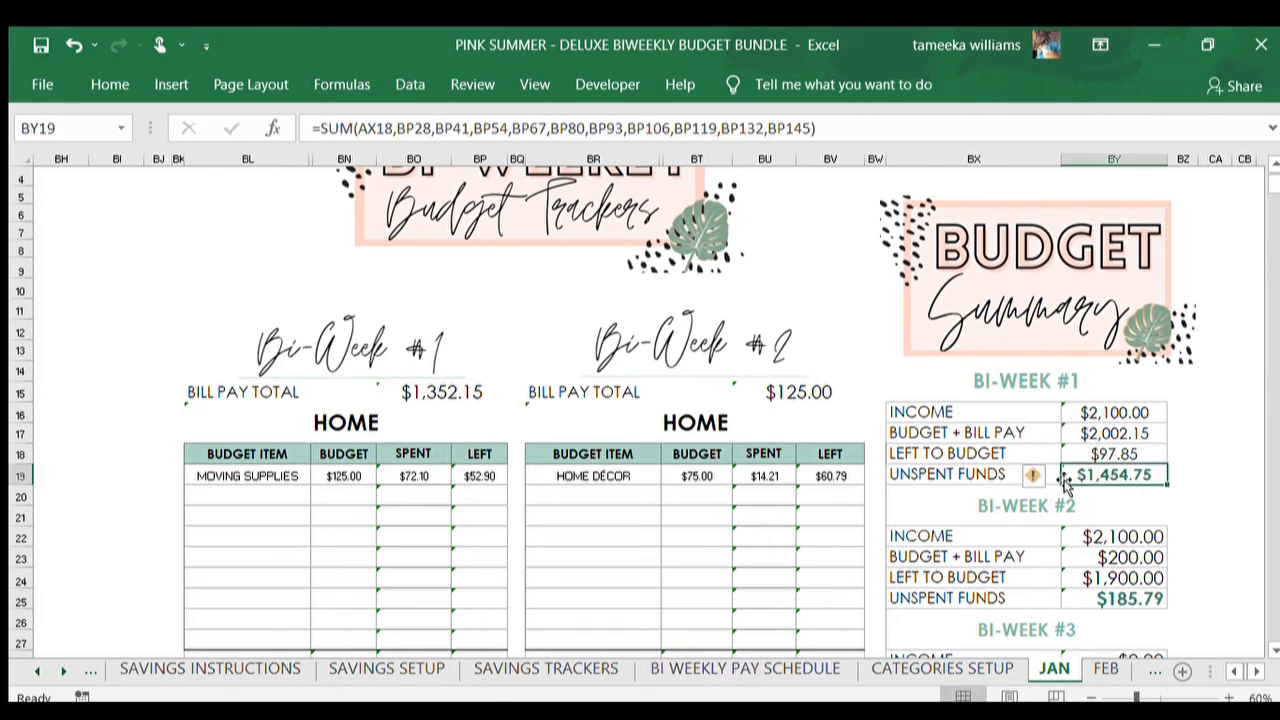
pyautogui.click(1215, 467)
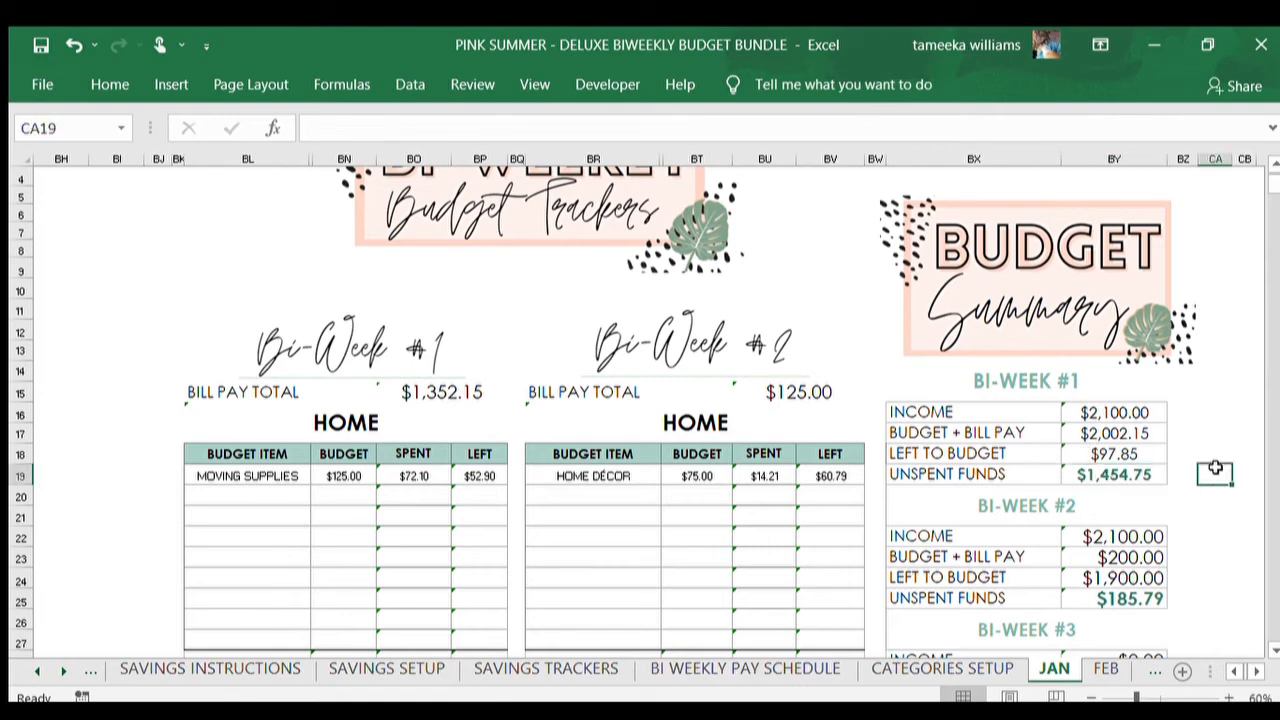
pyautogui.scroll(1, 1215, 467)
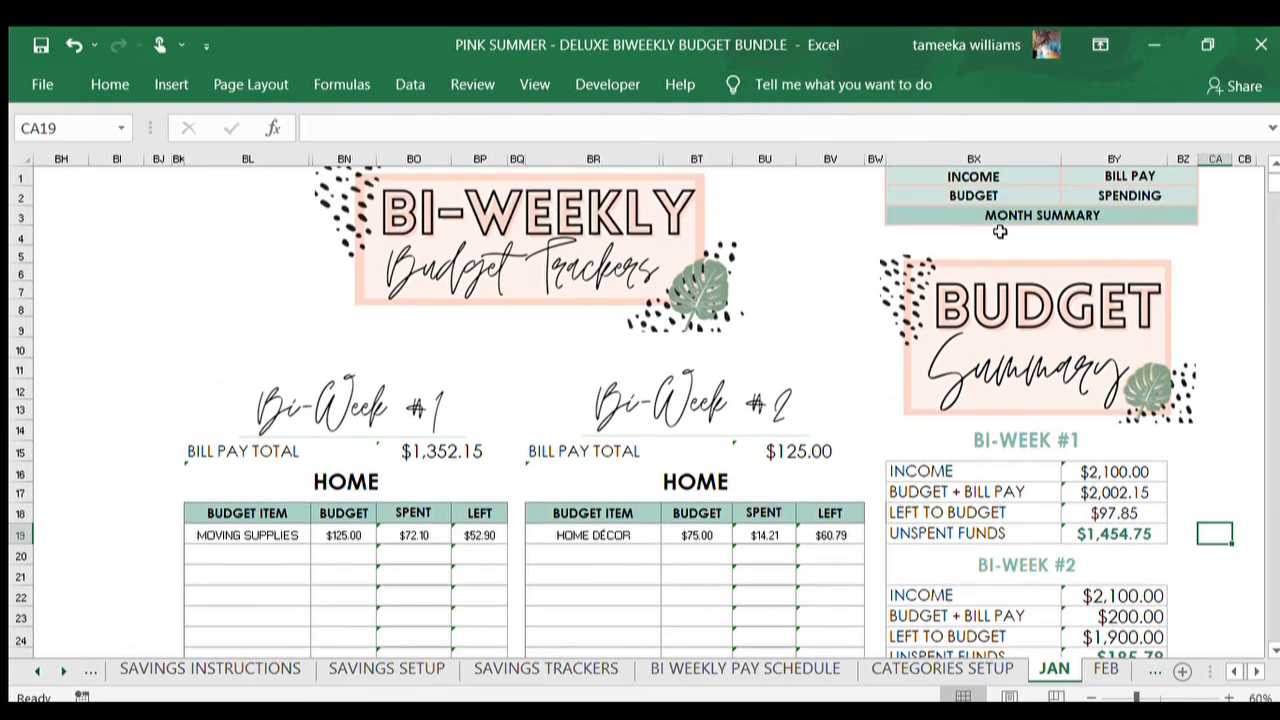
# Step: Go to January's month summary and review the total income, overall spending and pay schedule
pyautogui.click(1012, 220)
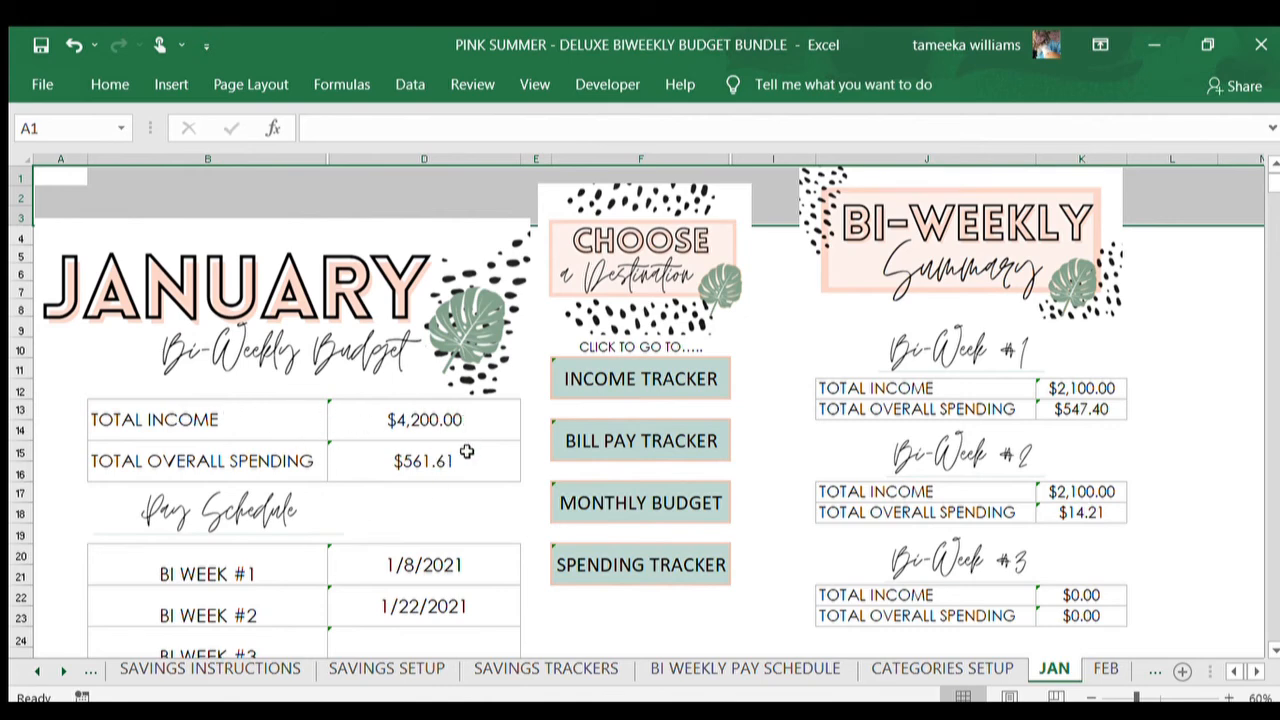
pyautogui.click(63, 465)
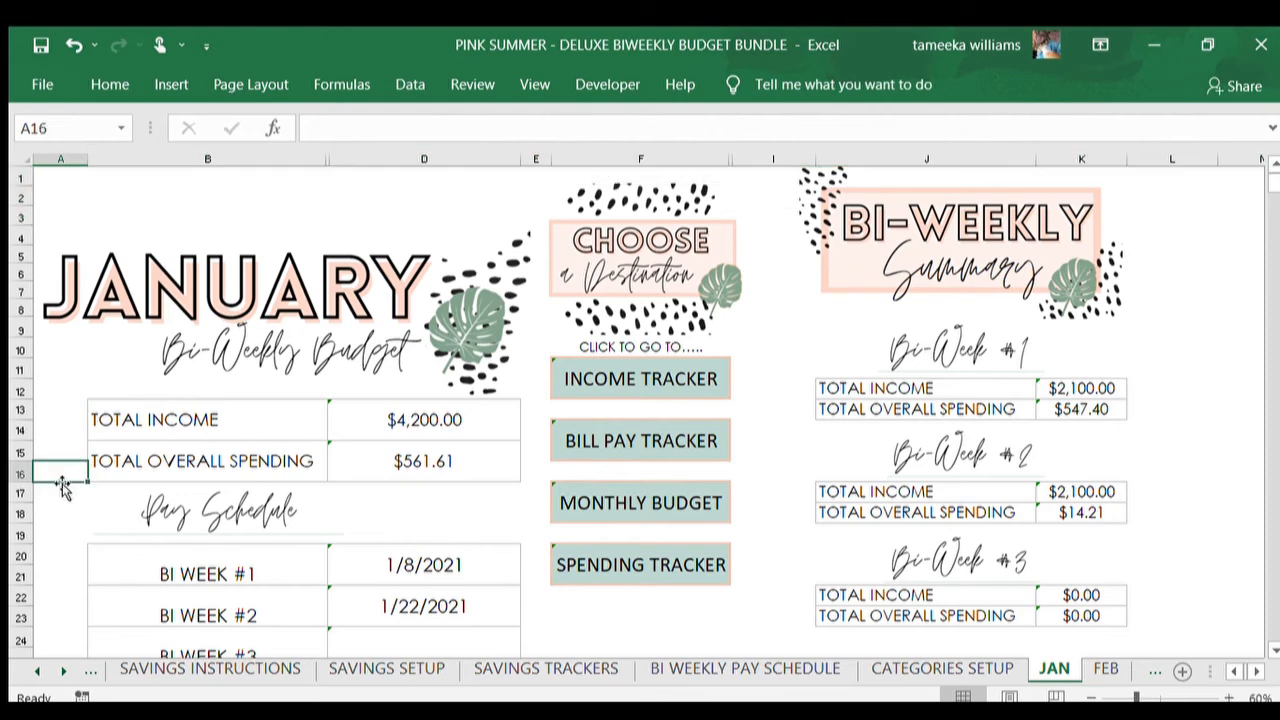
pyautogui.click(55, 506)
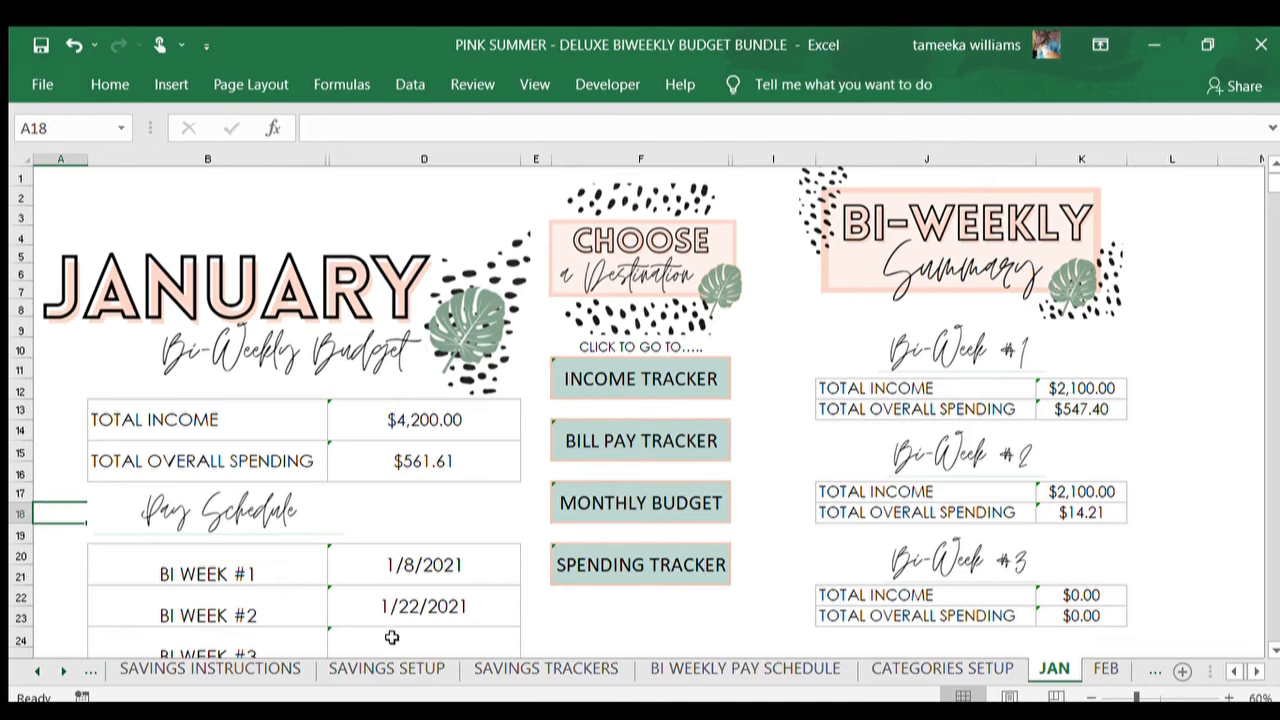
# Step: Go to the savings setup sheet, check the start date and rename Savings Fund #1 as VACATION in capitals
pyautogui.click(352, 668)
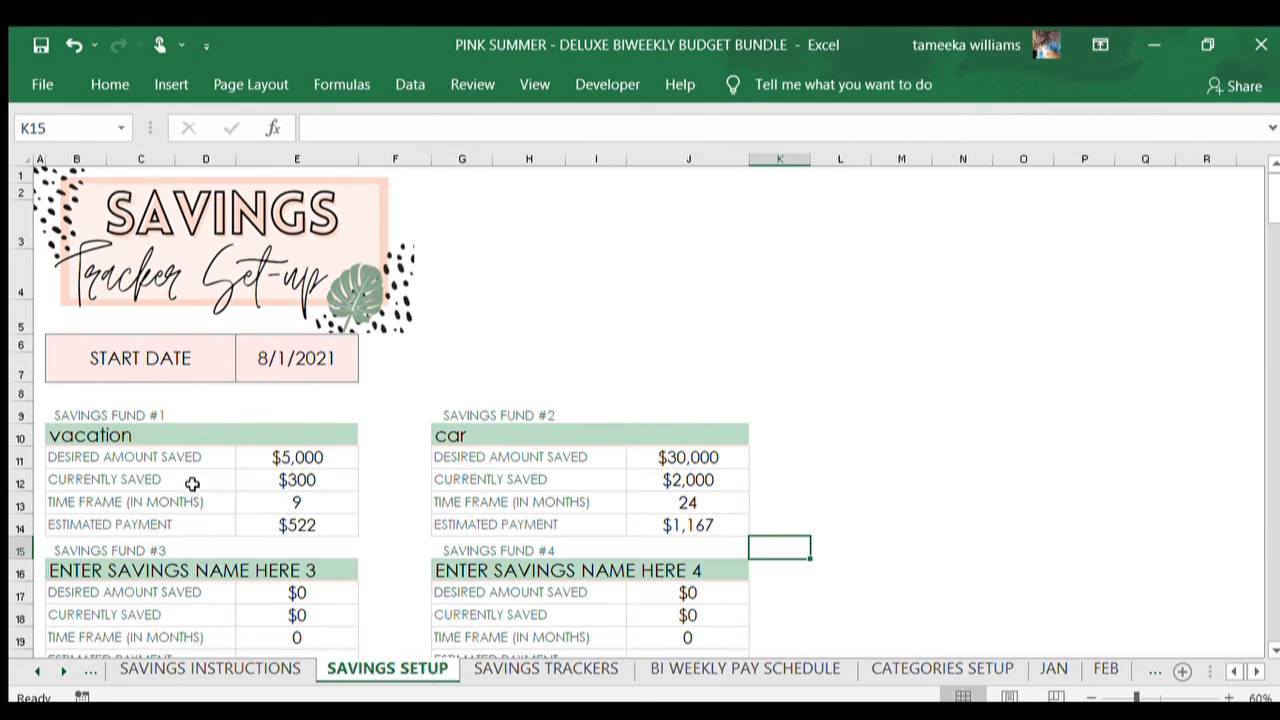
pyautogui.click(285, 366)
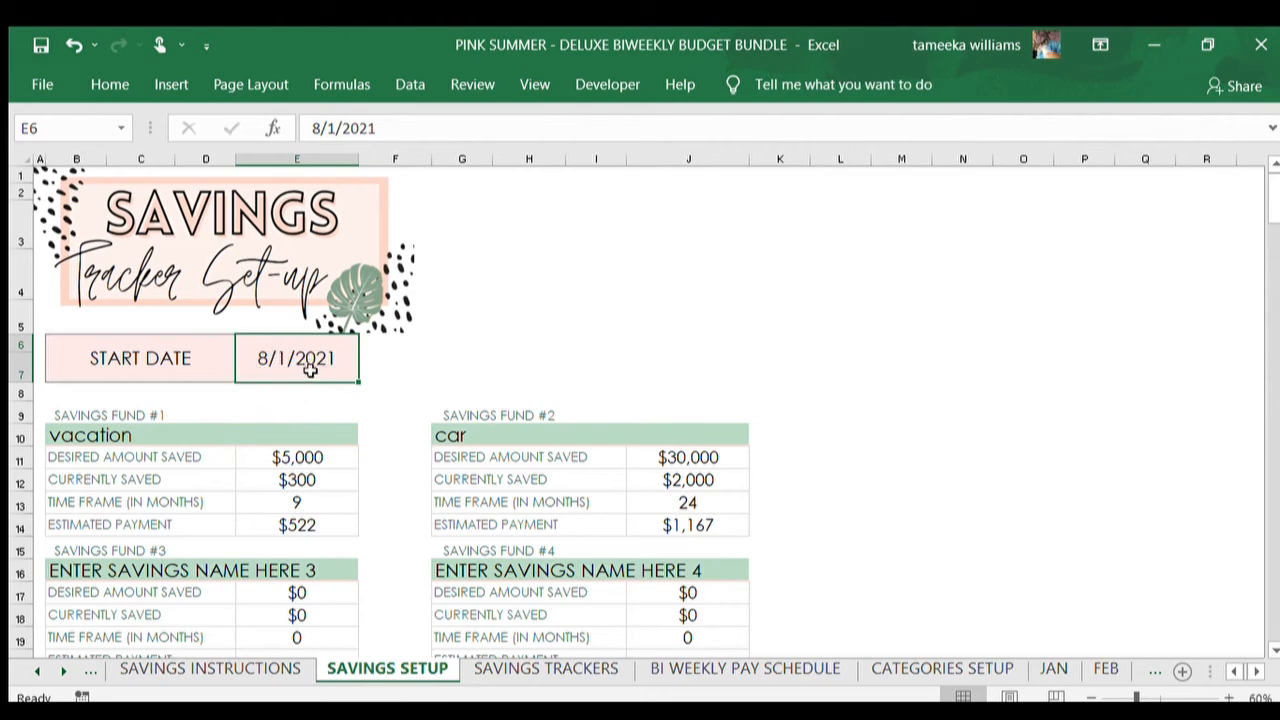
pyautogui.click(72, 437)
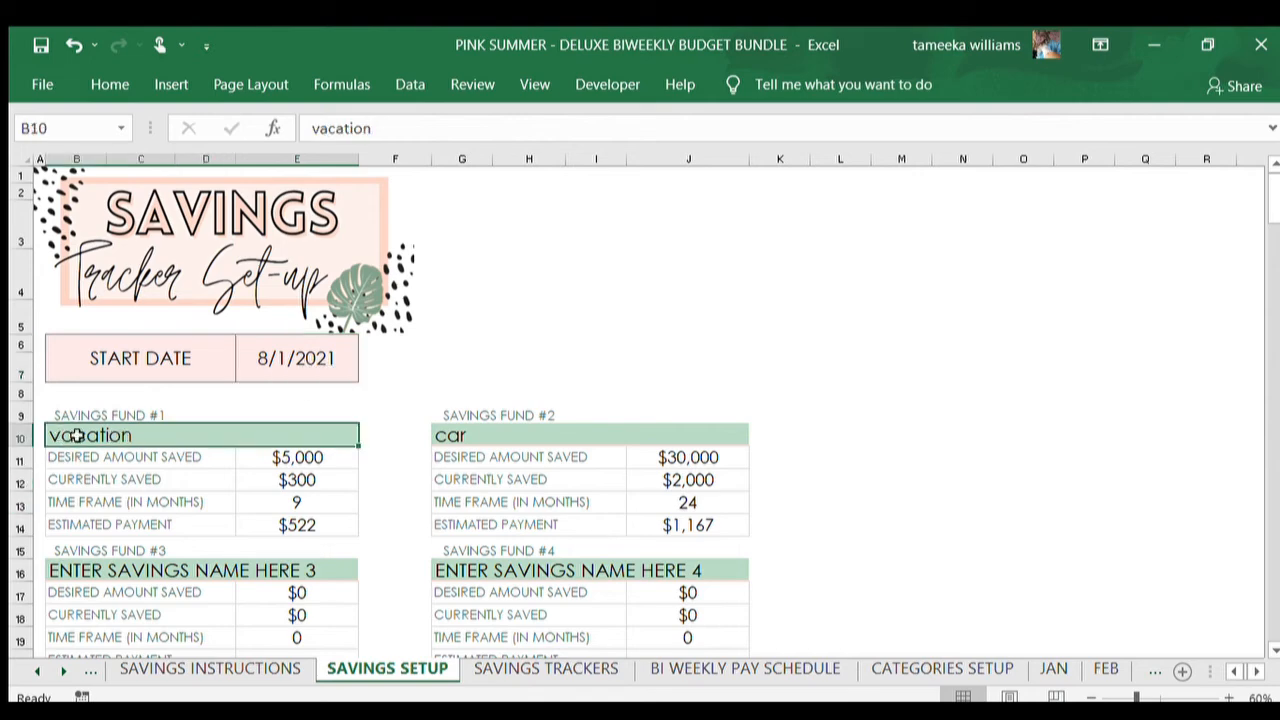
pyautogui.write('VA')
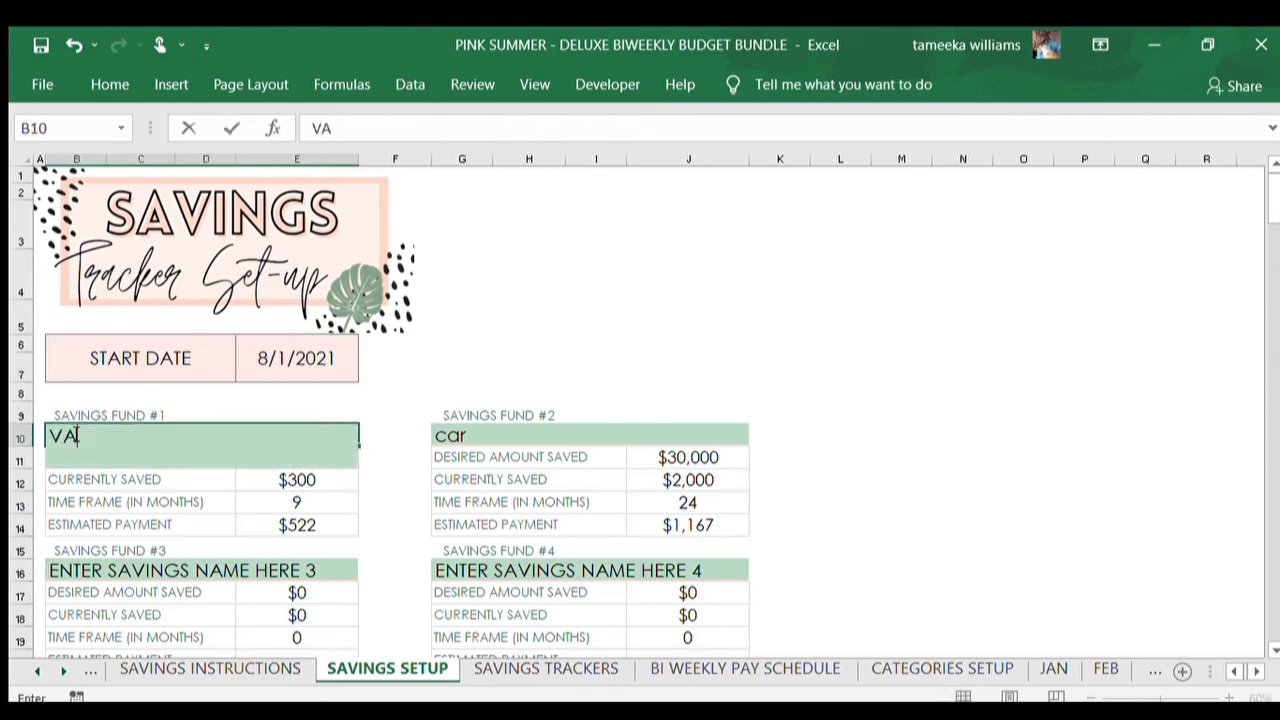
pyautogui.write('CATION')
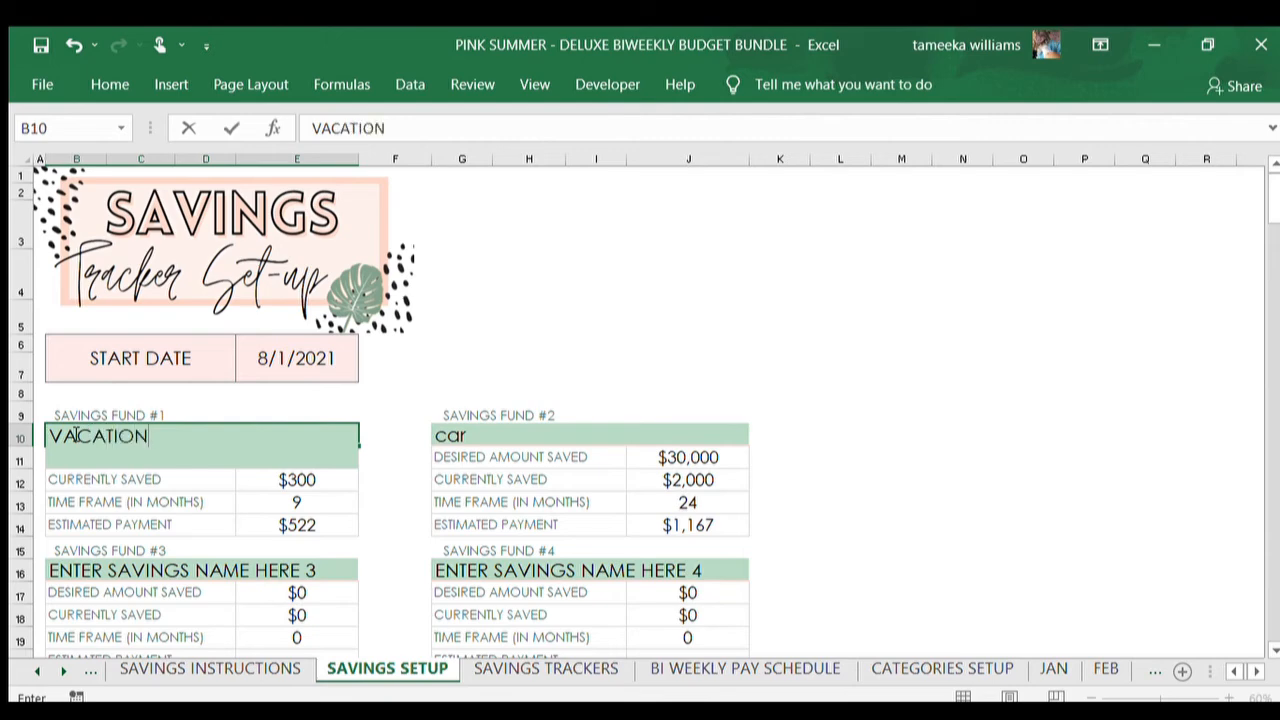
pyautogui.click(1072, 456)
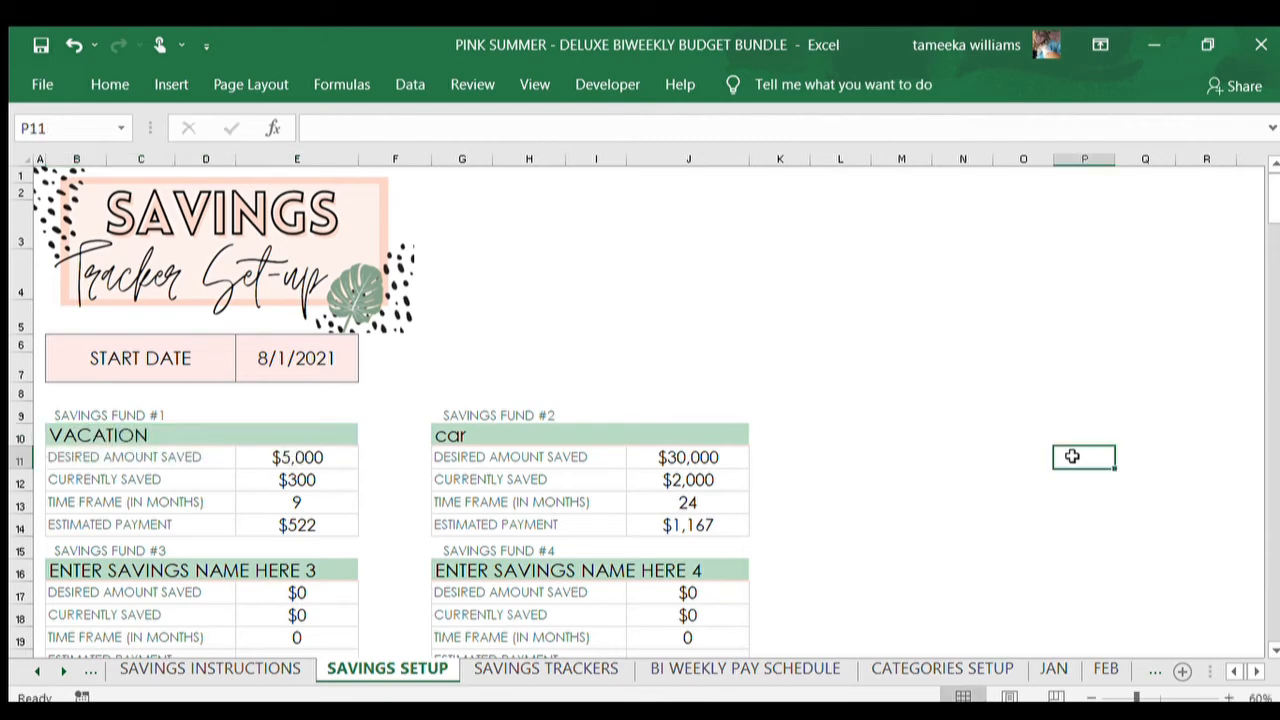
# Step: Review the vacation fund's desired amount, currently saved amount, time frame and estimated payment formula
pyautogui.click(280, 456)
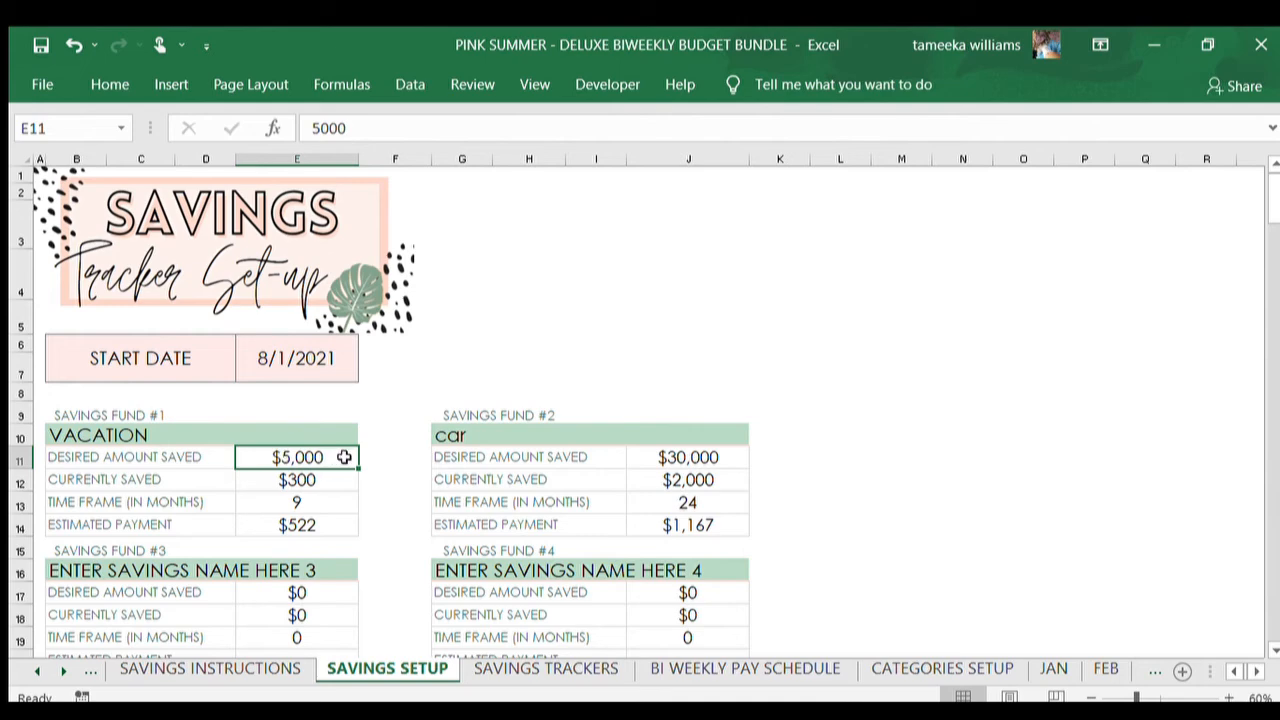
pyautogui.click(260, 481)
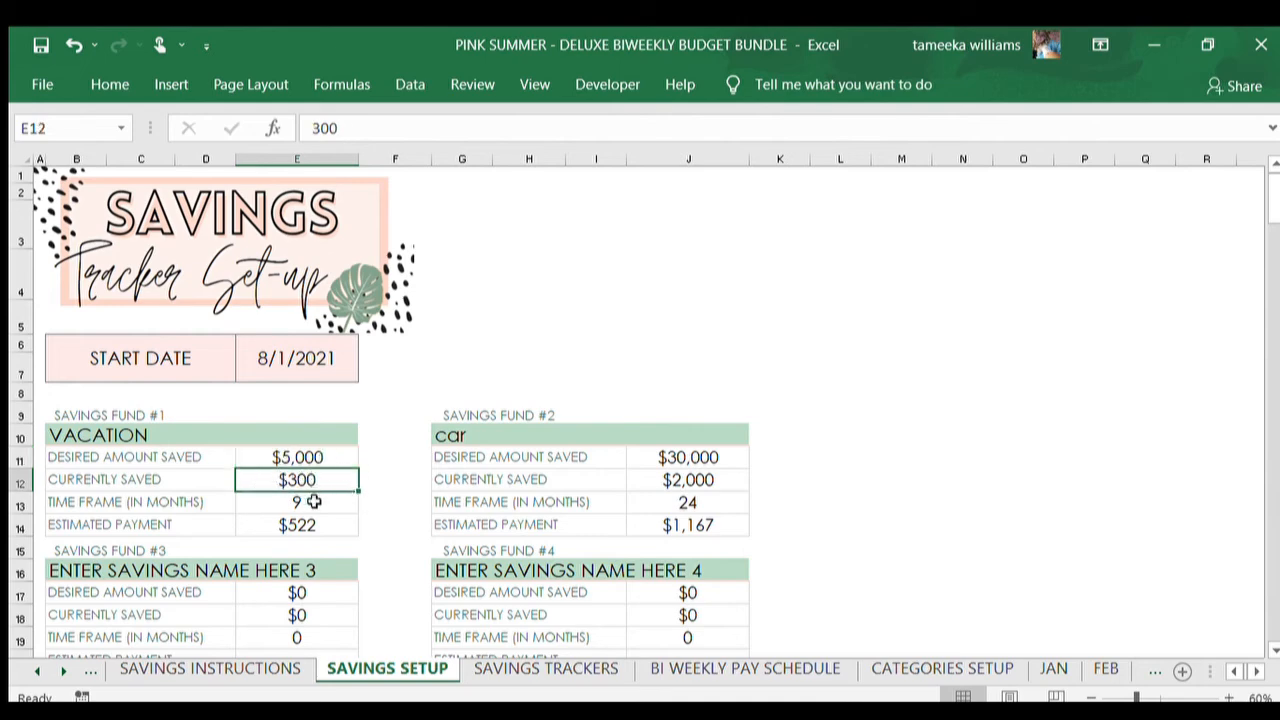
pyautogui.click(313, 502)
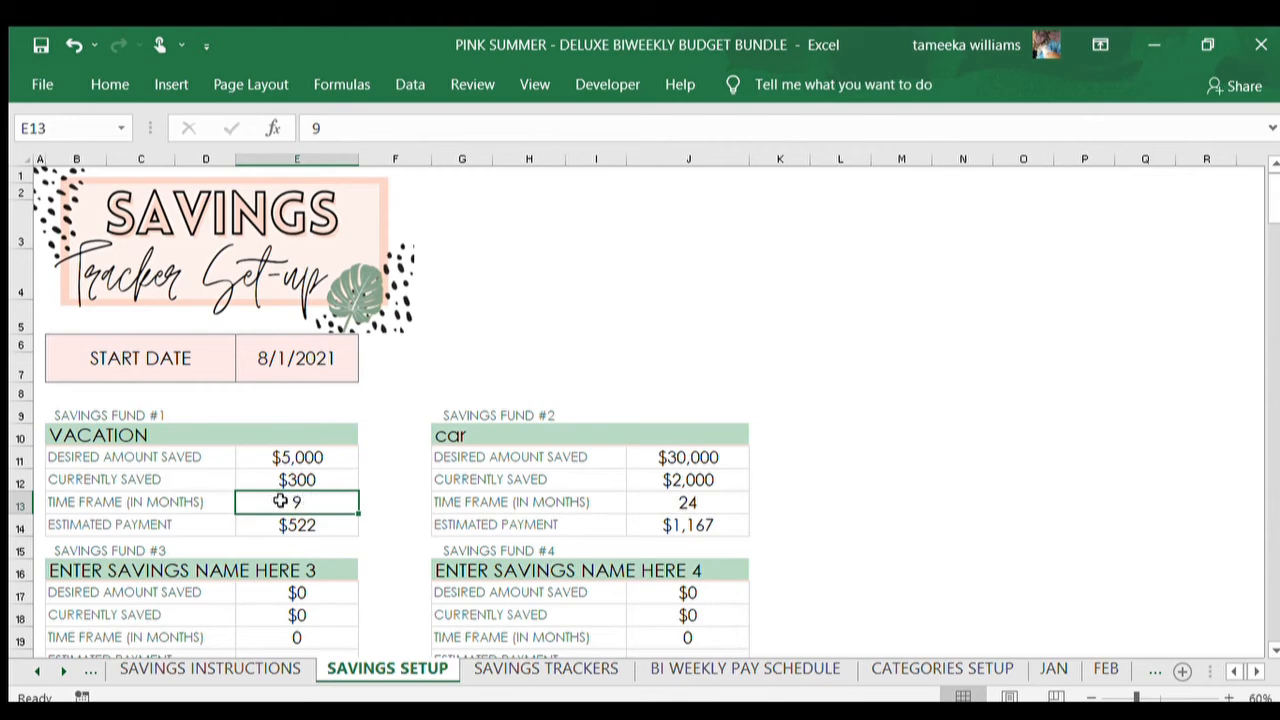
pyautogui.click(272, 521)
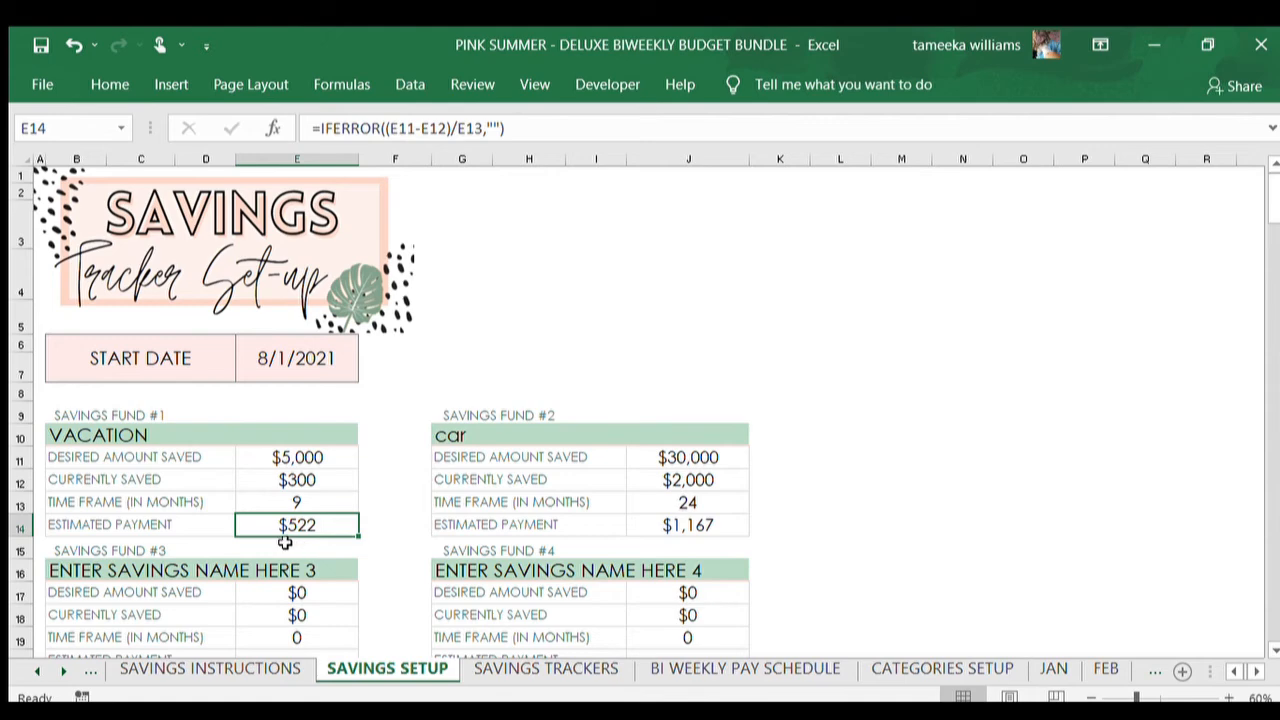
pyautogui.click(289, 456)
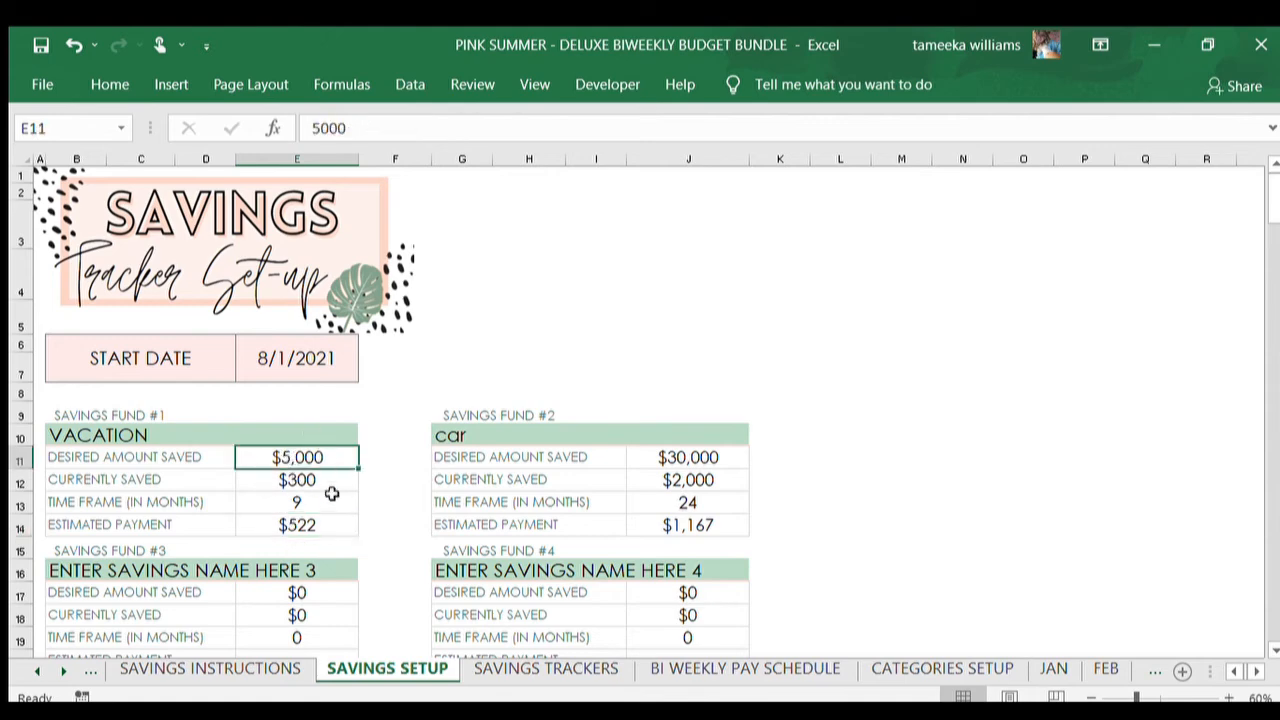
# Step: Rename Savings Fund #2 as CAR in capitals
pyautogui.click(468, 435)
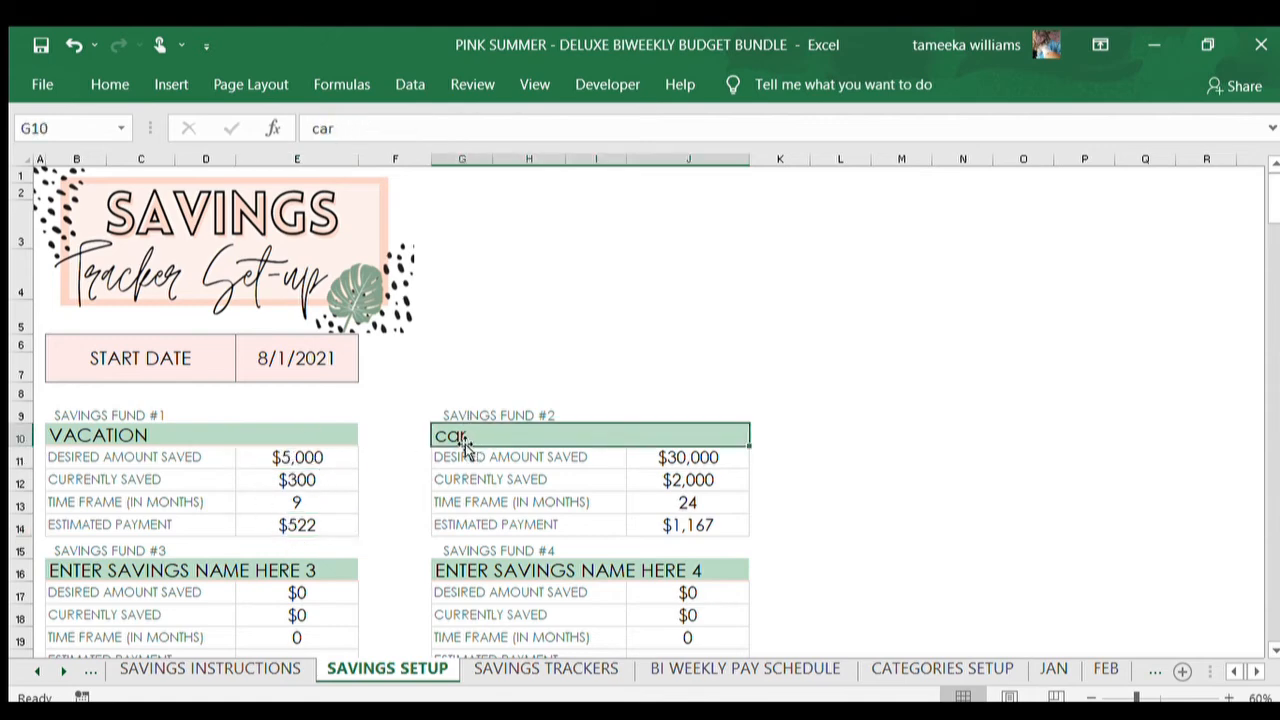
pyautogui.write('CAR')
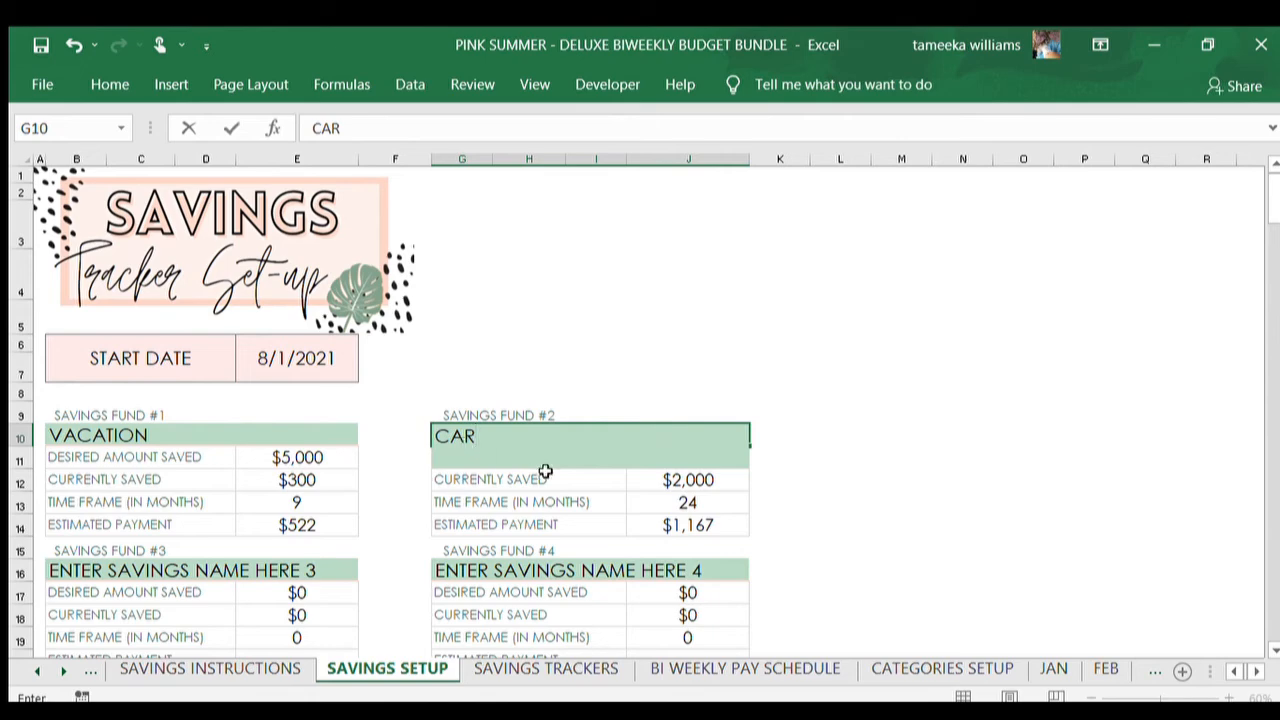
pyautogui.click(811, 457)
# Step: Review the car fund's desired amount, currently saved amount, time frame and estimated payment formula
pyautogui.click(680, 455)
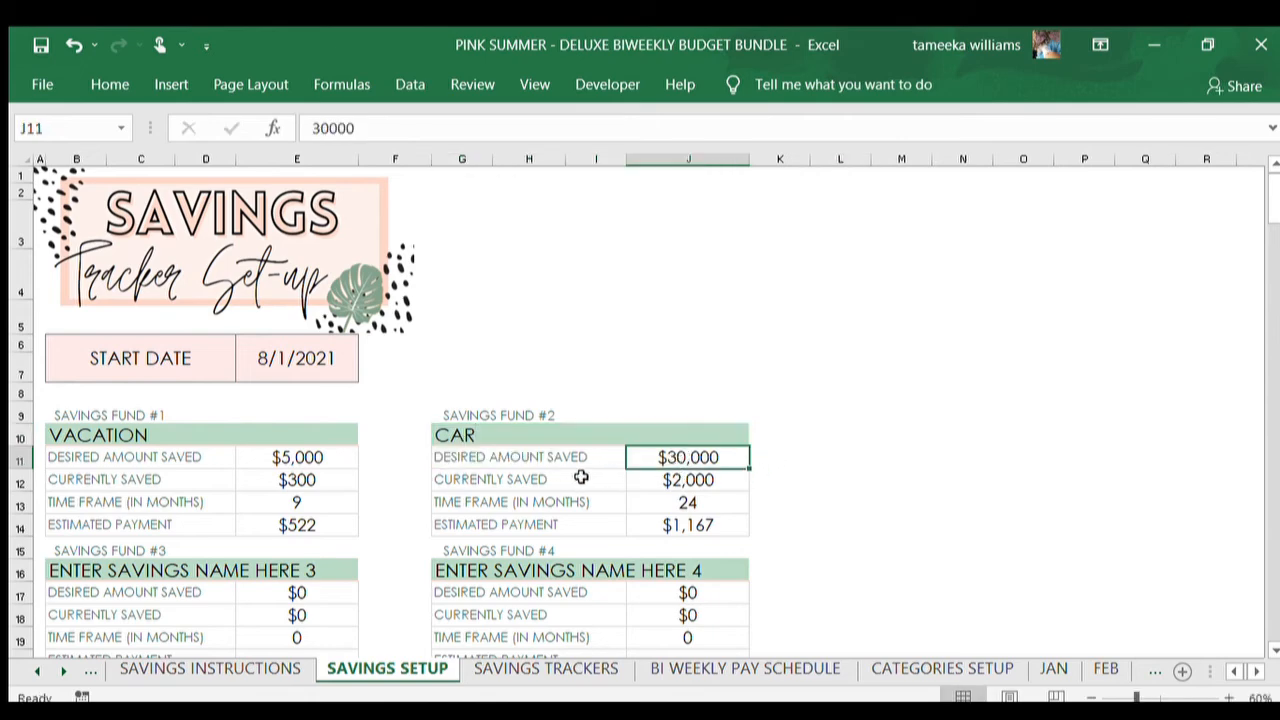
pyautogui.click(678, 479)
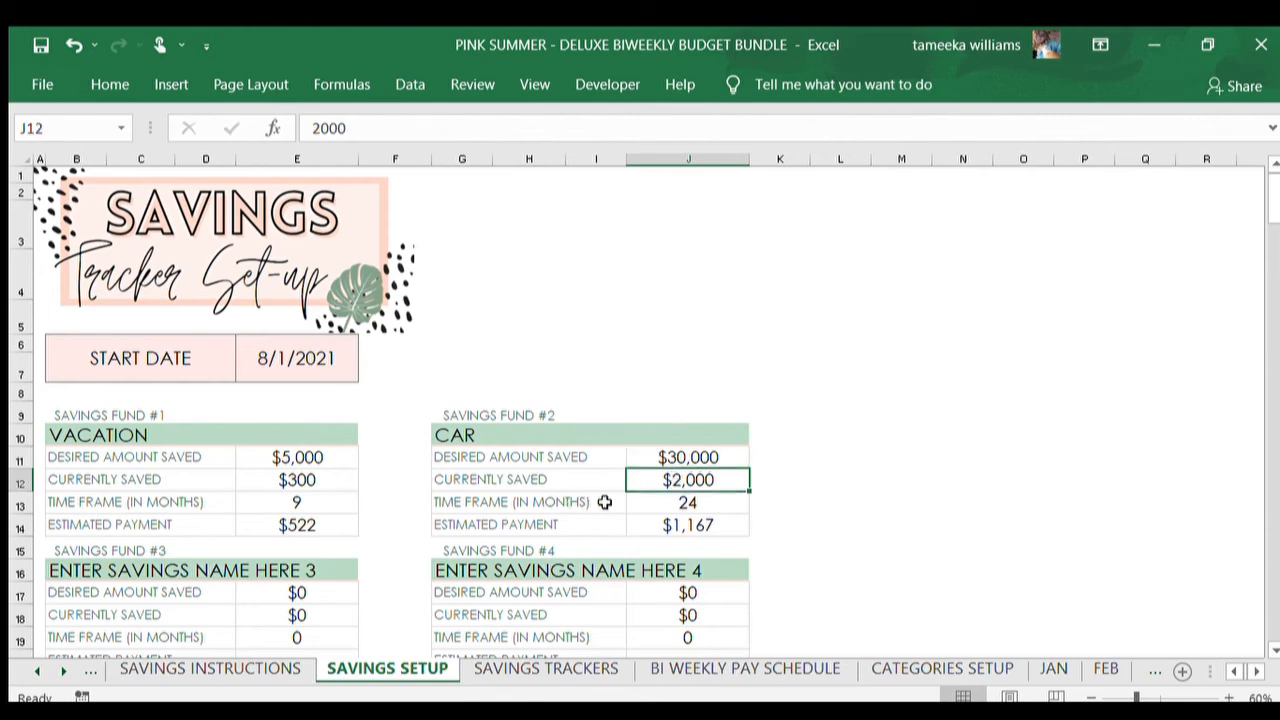
pyautogui.click(662, 503)
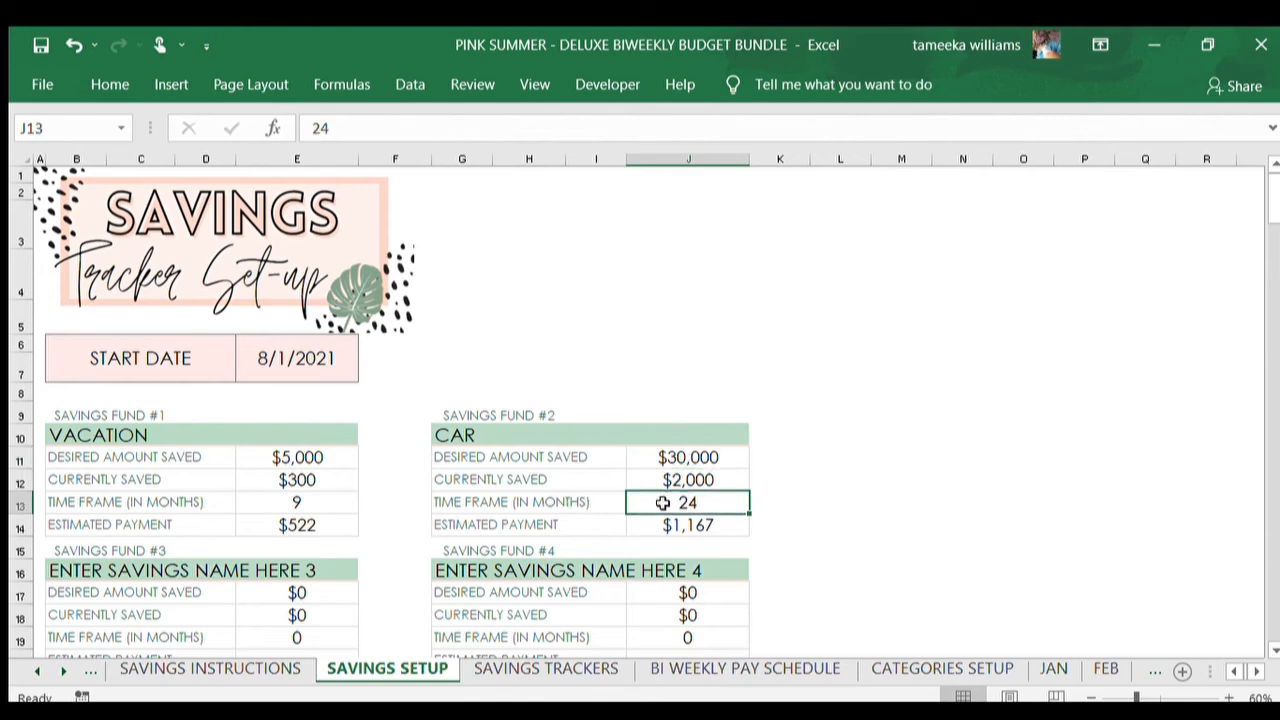
pyautogui.click(674, 525)
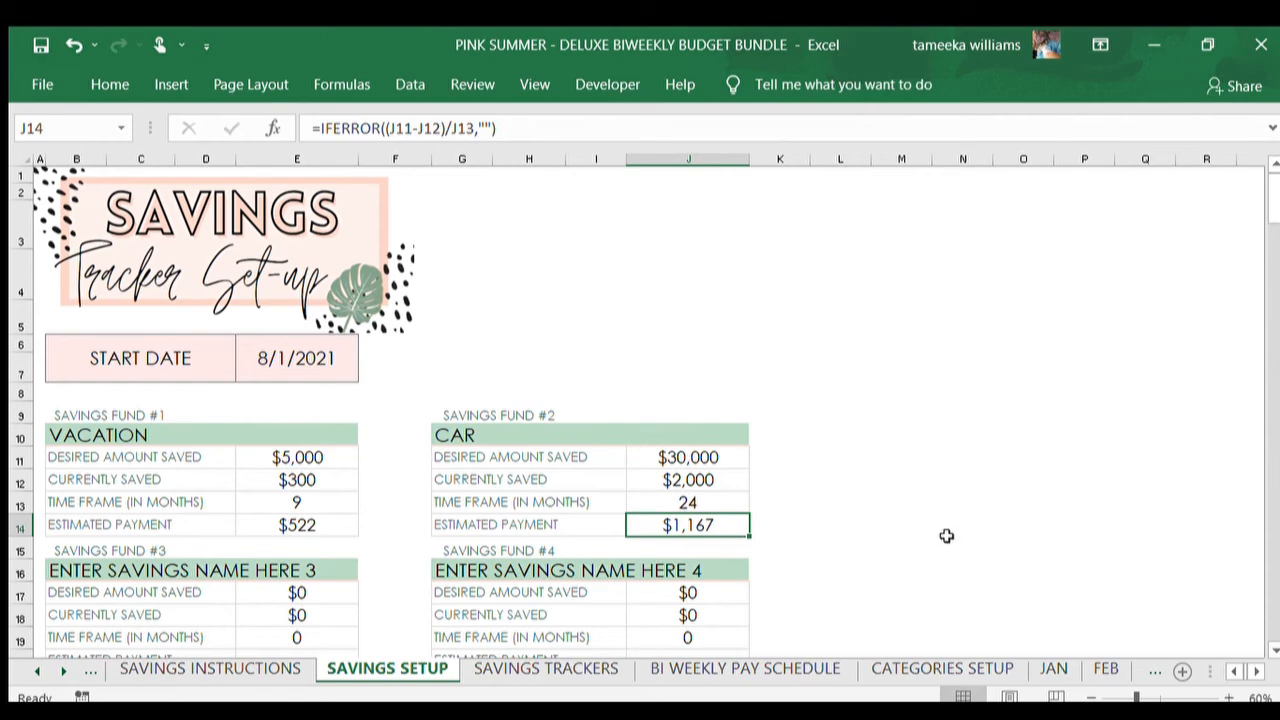
pyautogui.click(948, 545)
pyautogui.click(449, 436)
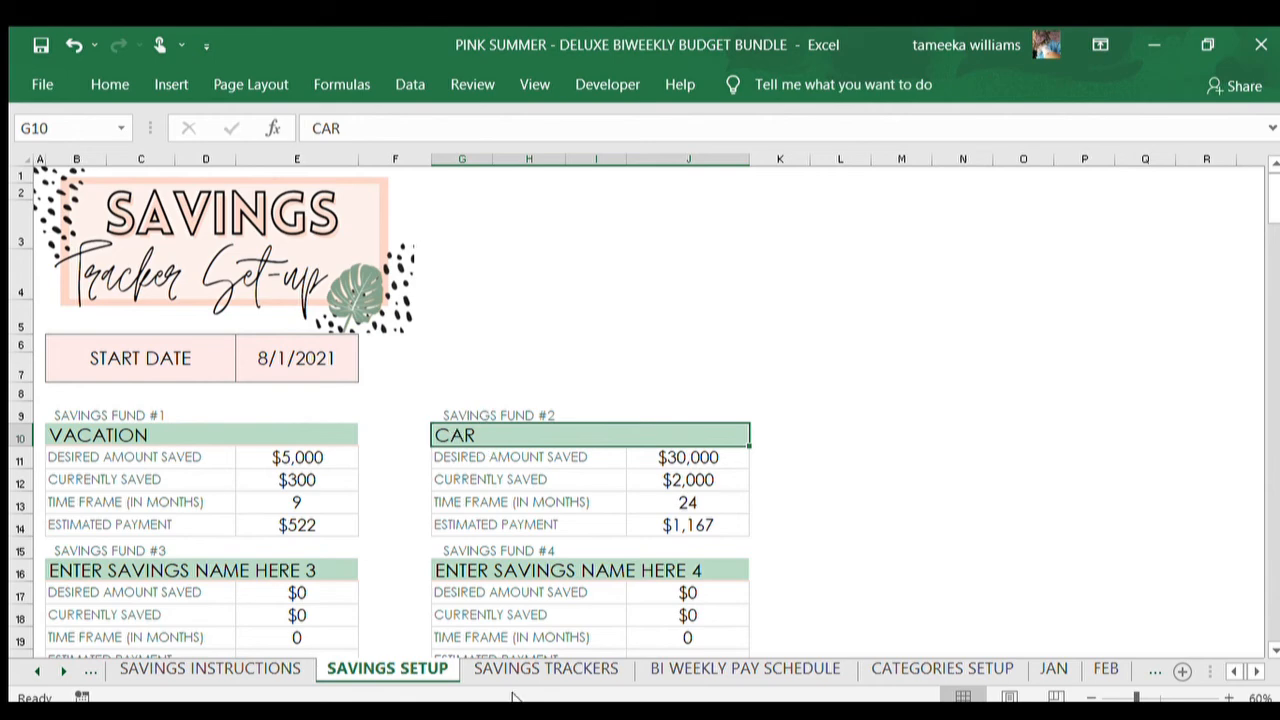
# Step: Go to the savings trackers sheet and review the summary of funds, including the vacation fund's current and remaining amounts
pyautogui.click(555, 668)
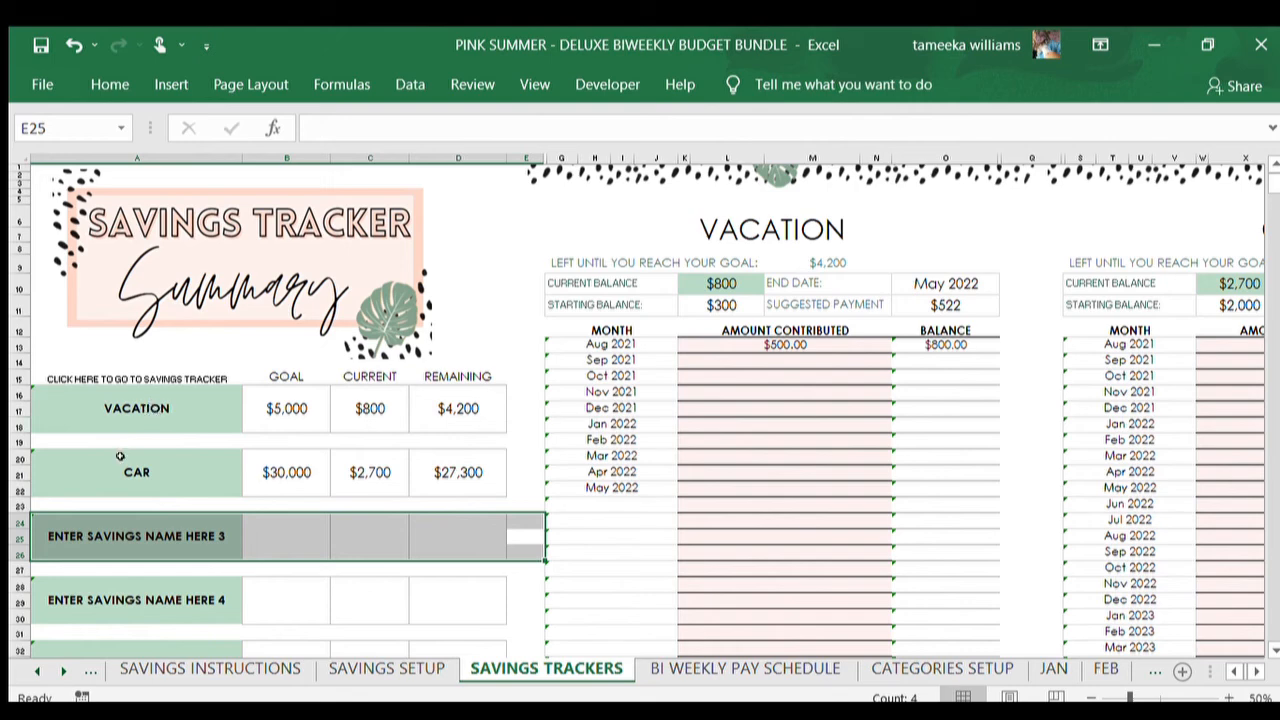
pyautogui.scroll(-9, 142, 560)
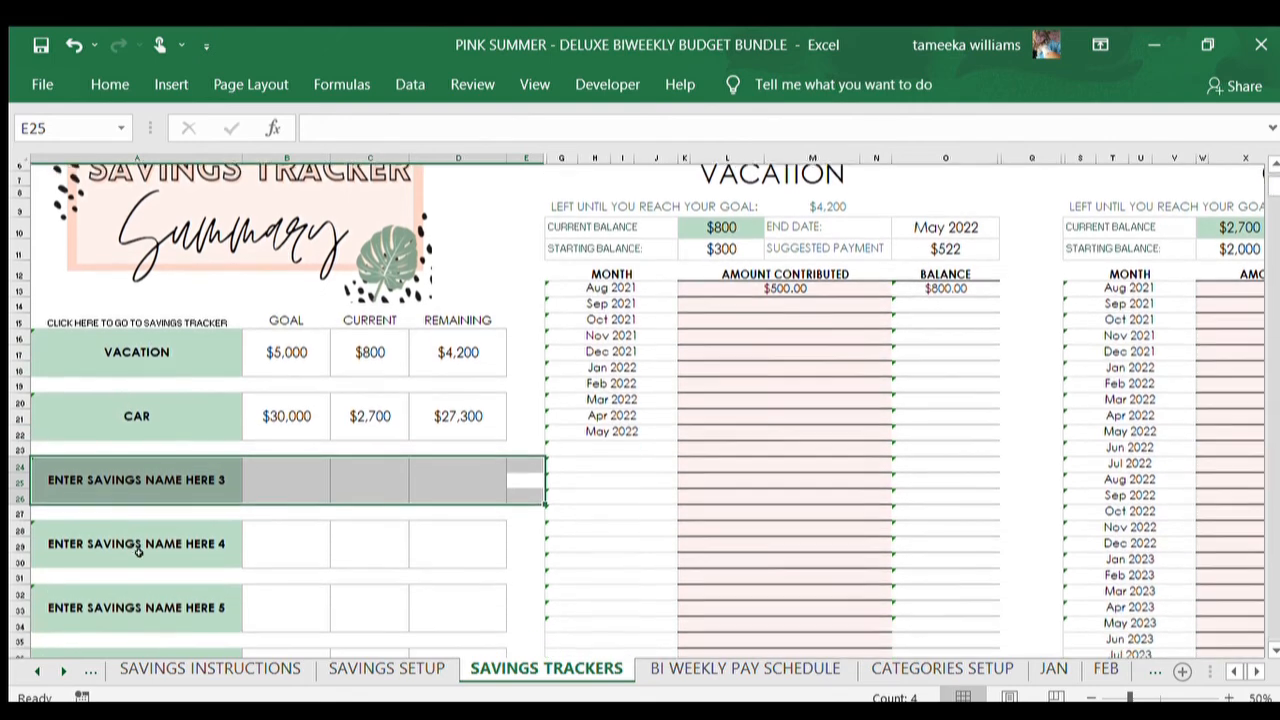
pyautogui.scroll(9, 142, 557)
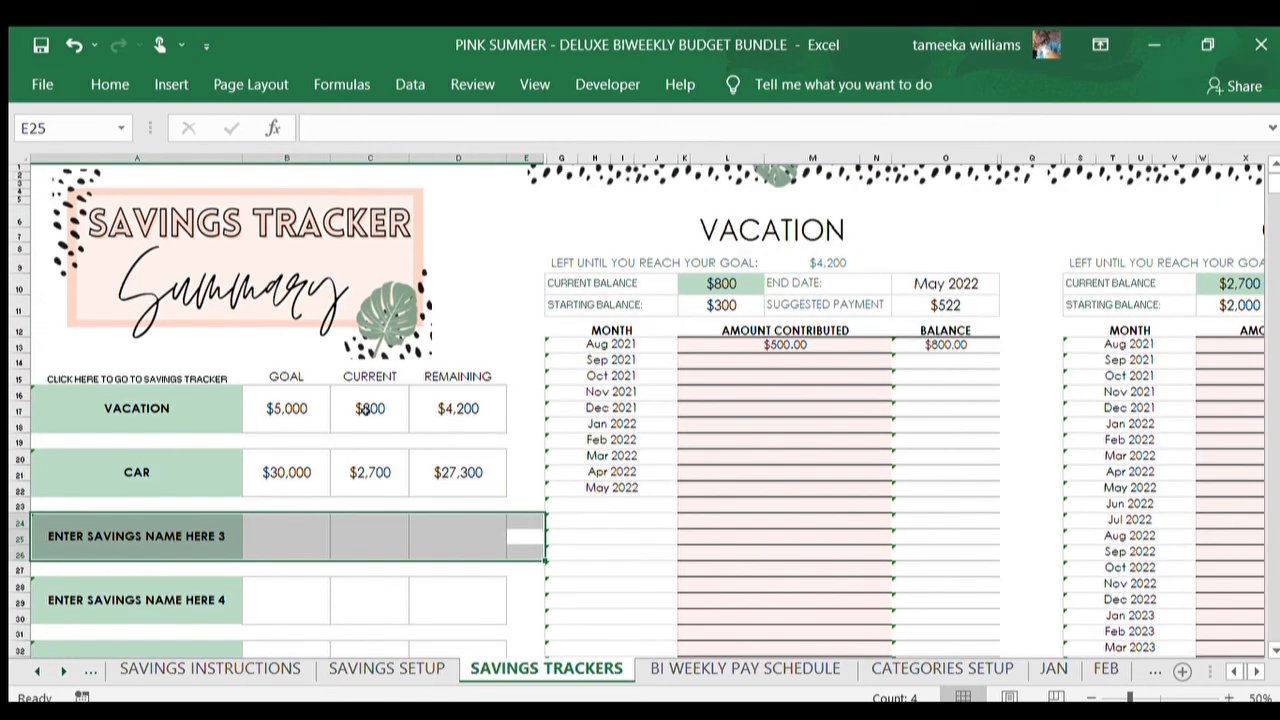
pyautogui.click(368, 408)
pyautogui.click(440, 410)
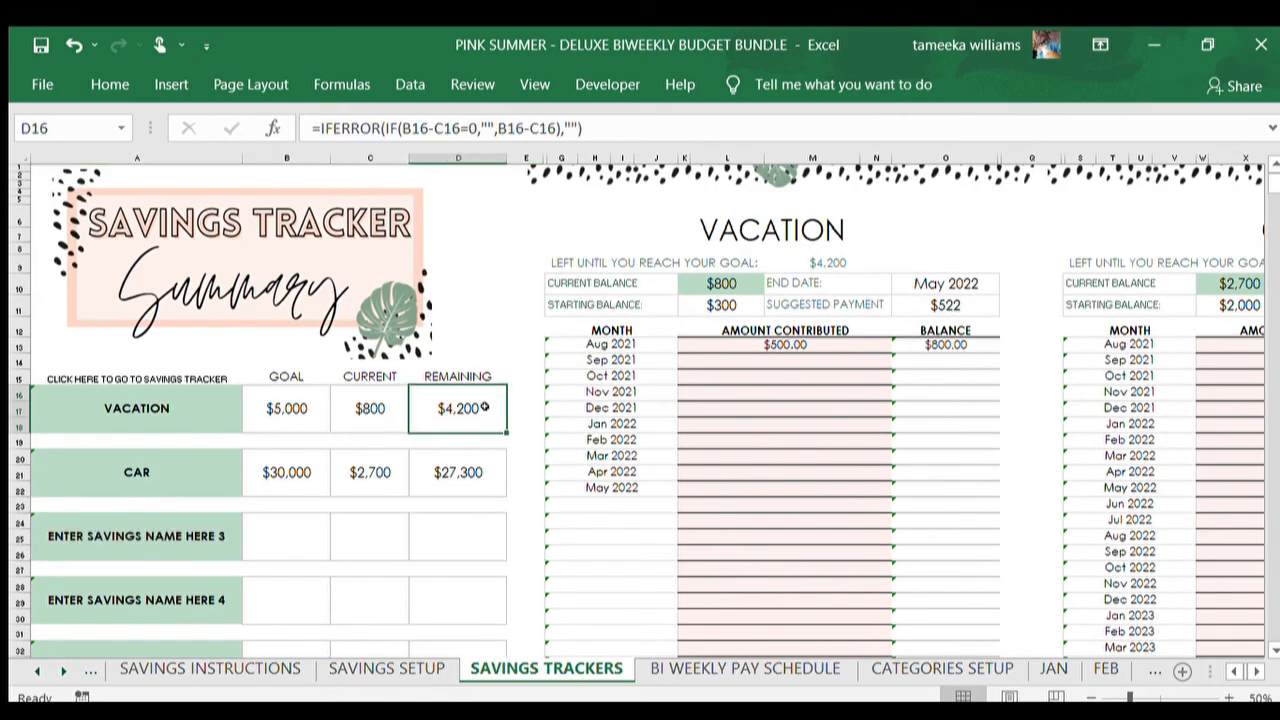
# Step: Set the Aug 2021 amount contributed to the vacation fund to 1,000 and check its balance and the amount left until the goal
pyautogui.click(799, 344)
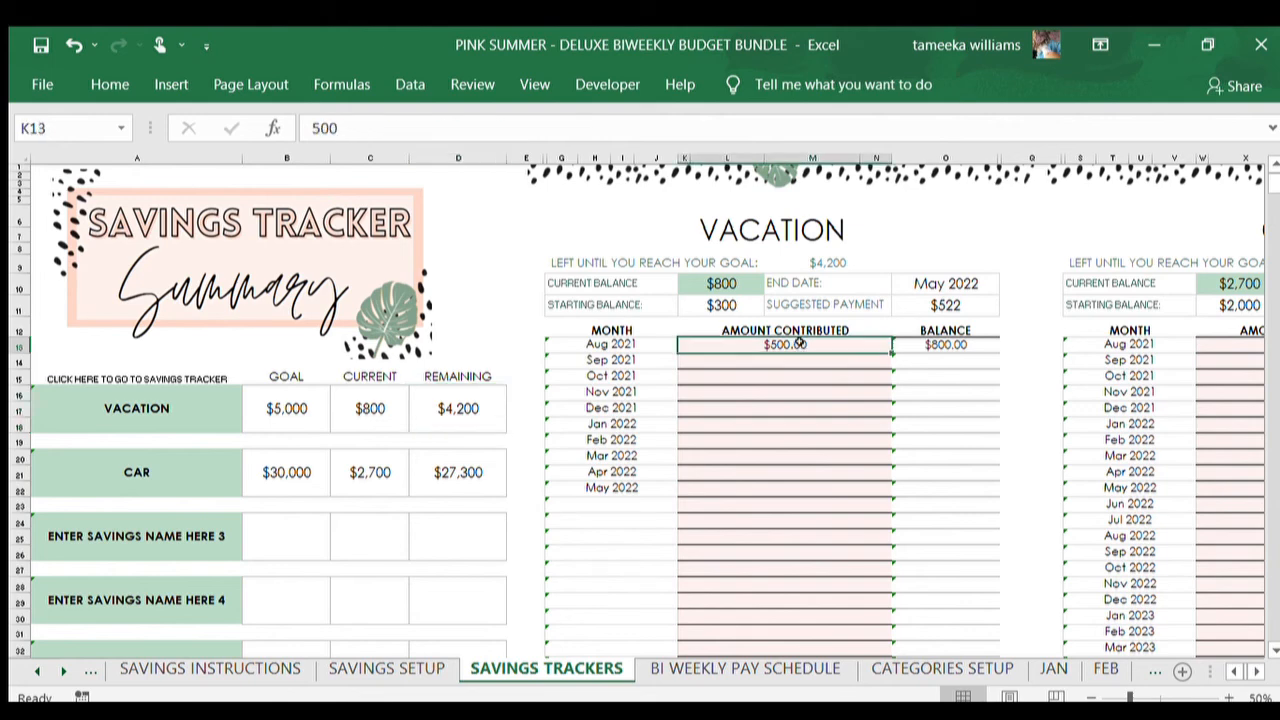
pyautogui.write('1,')
pyautogui.write('0')
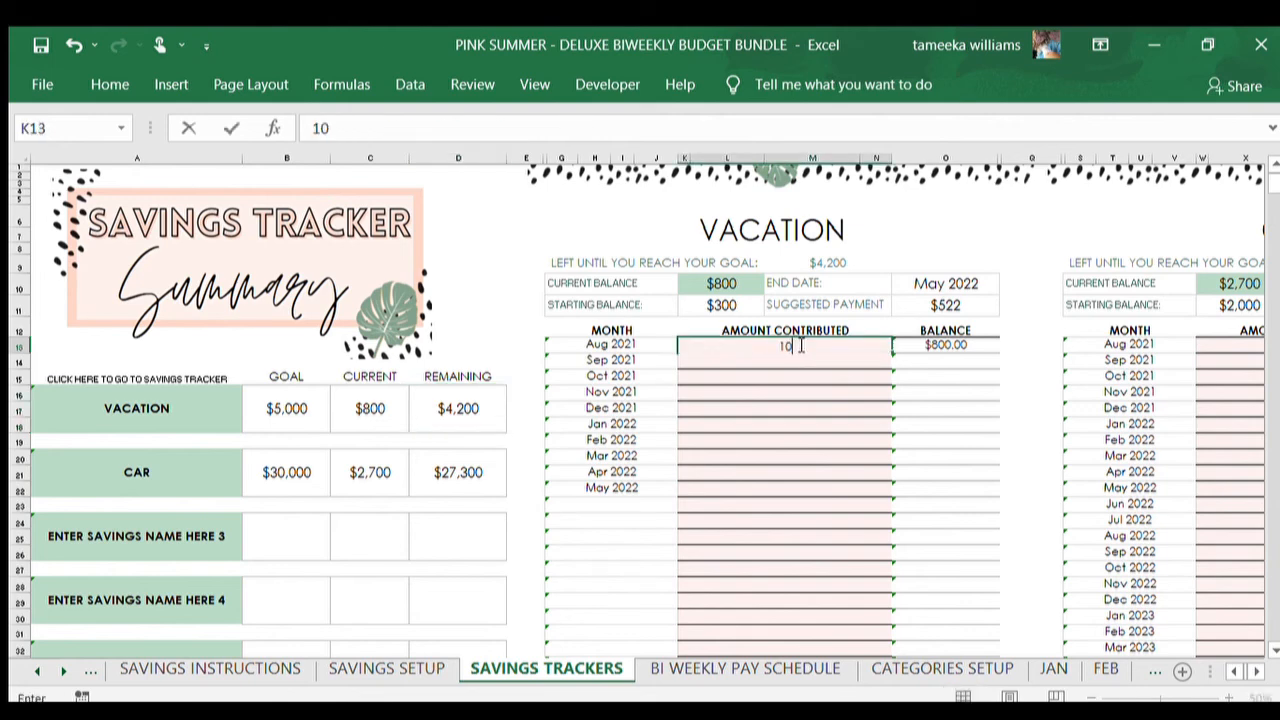
pyautogui.write('00')
pyautogui.click(772, 425)
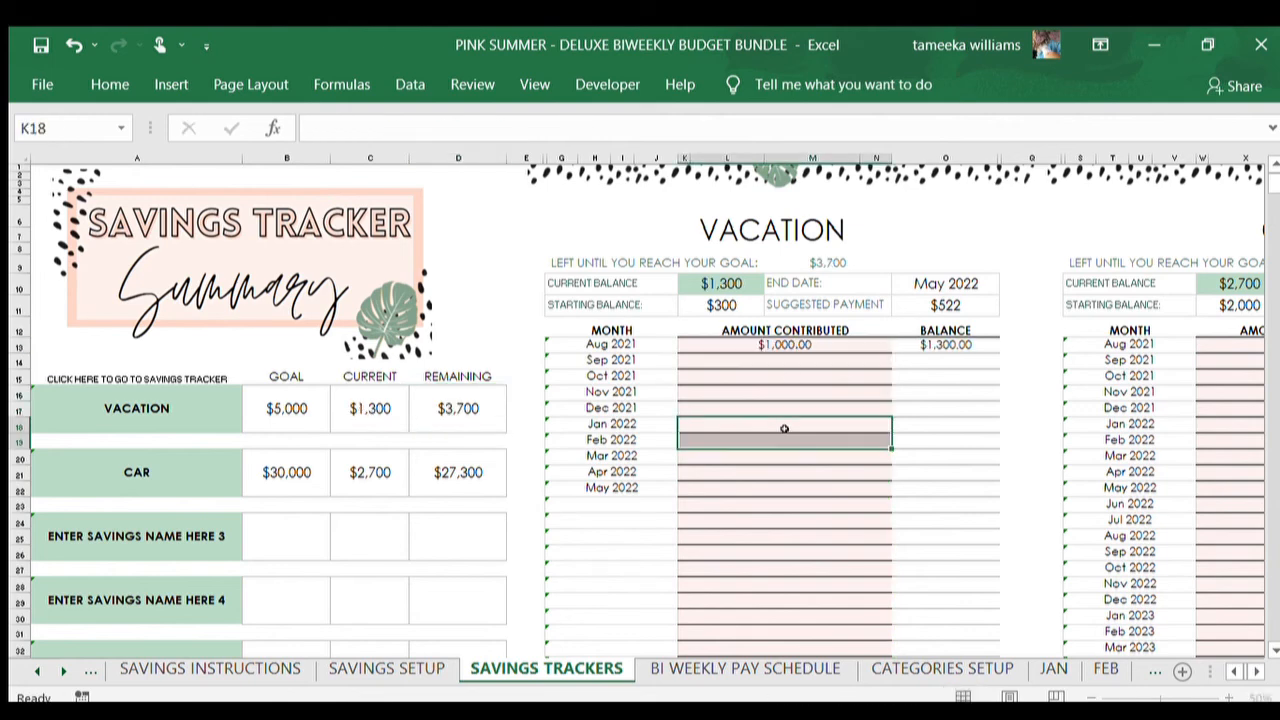
pyautogui.click(962, 345)
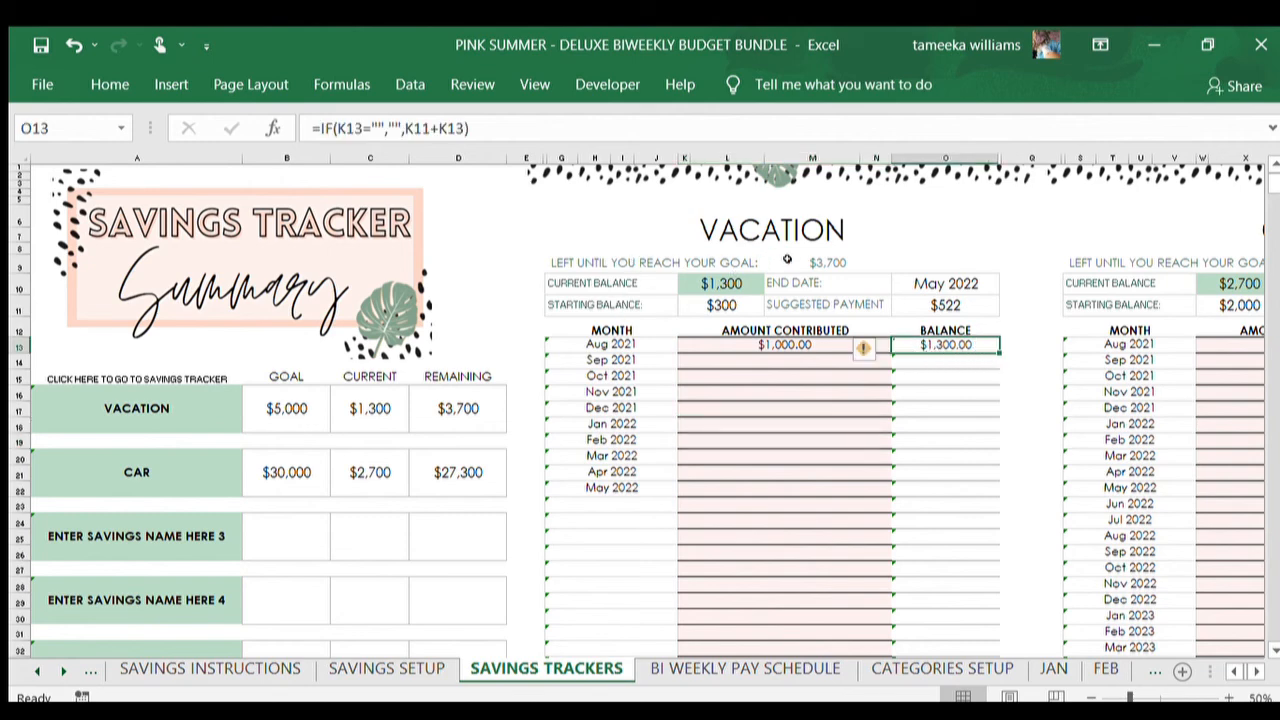
pyautogui.click(834, 261)
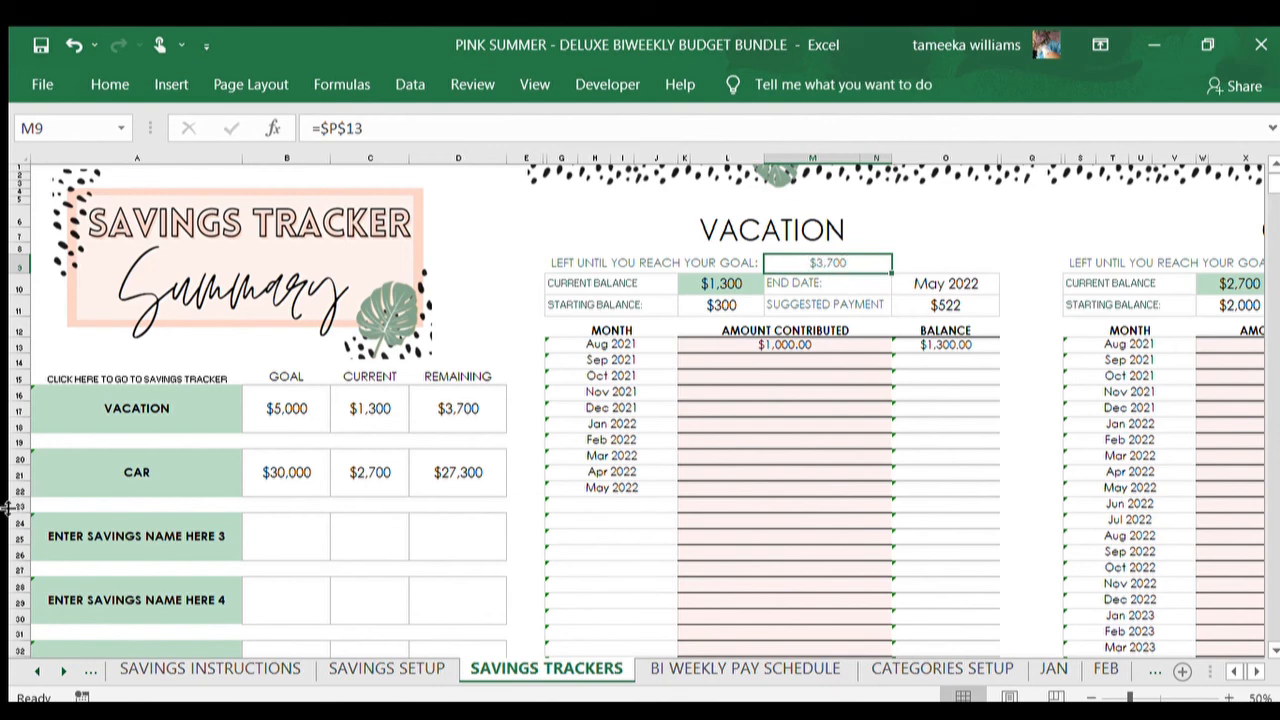
# Step: Go to the car savings tracker from the summary and set its Aug 2021 amount contributed to 2,000
pyautogui.click(134, 474)
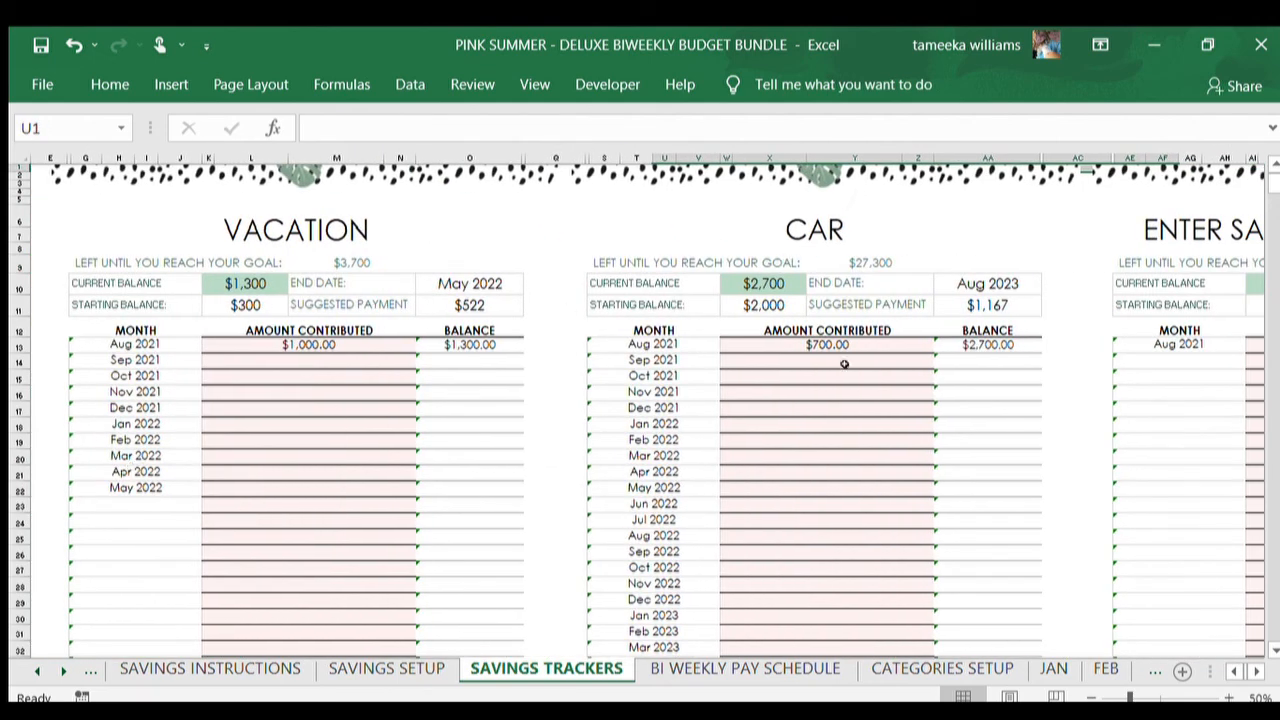
pyautogui.click(838, 331)
pyautogui.click(843, 343)
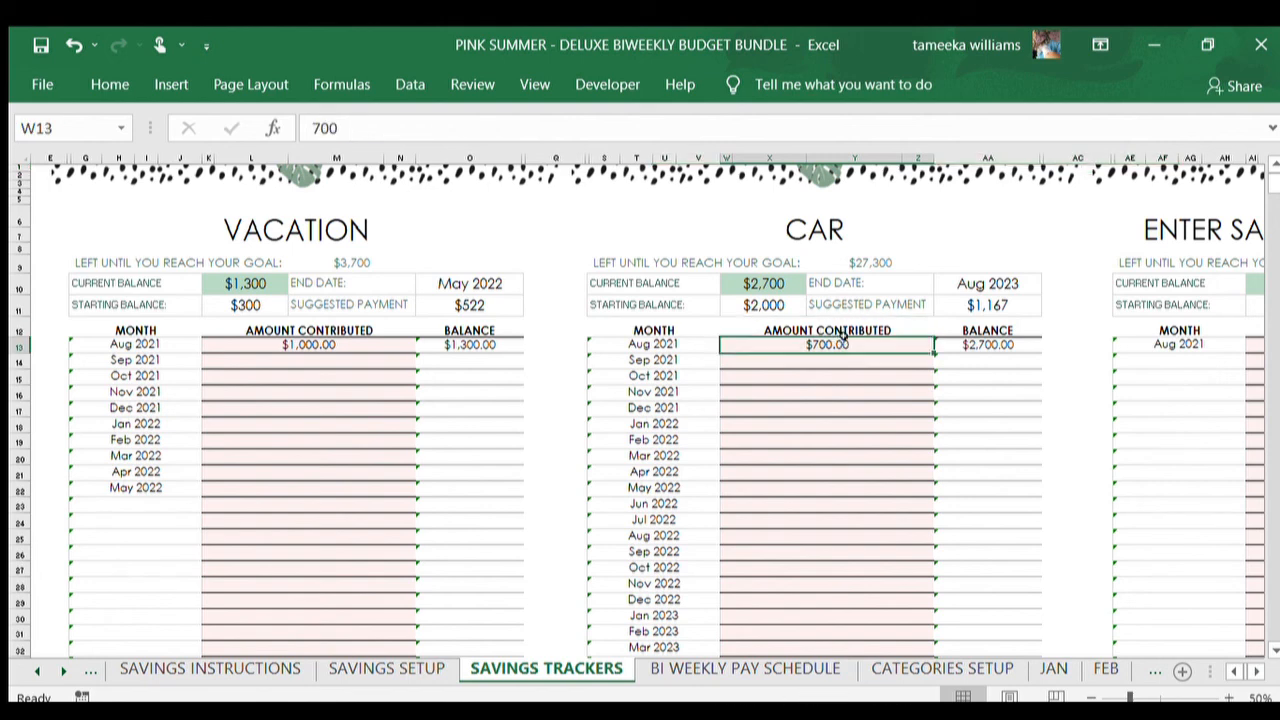
pyautogui.write('2,000')
pyautogui.click(842, 408)
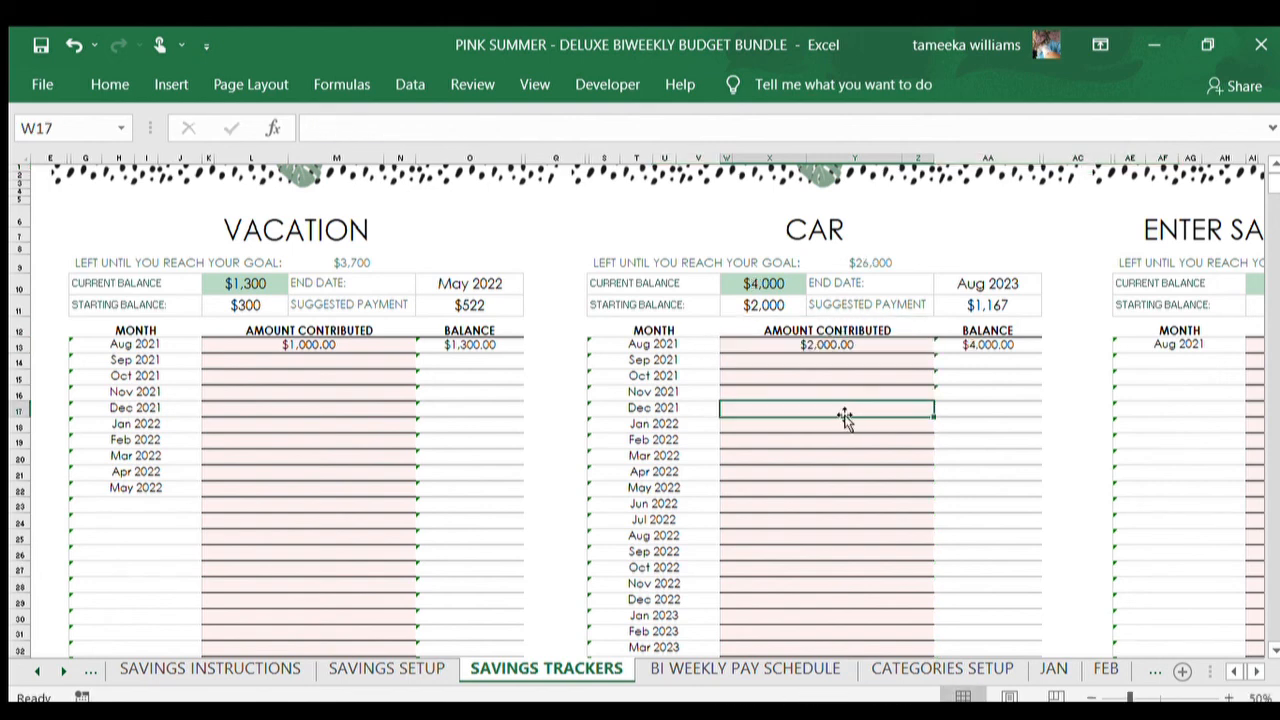
# Step: Check the car fund's Aug 2021 balance and the amount left until the goal is reached
pyautogui.click(997, 343)
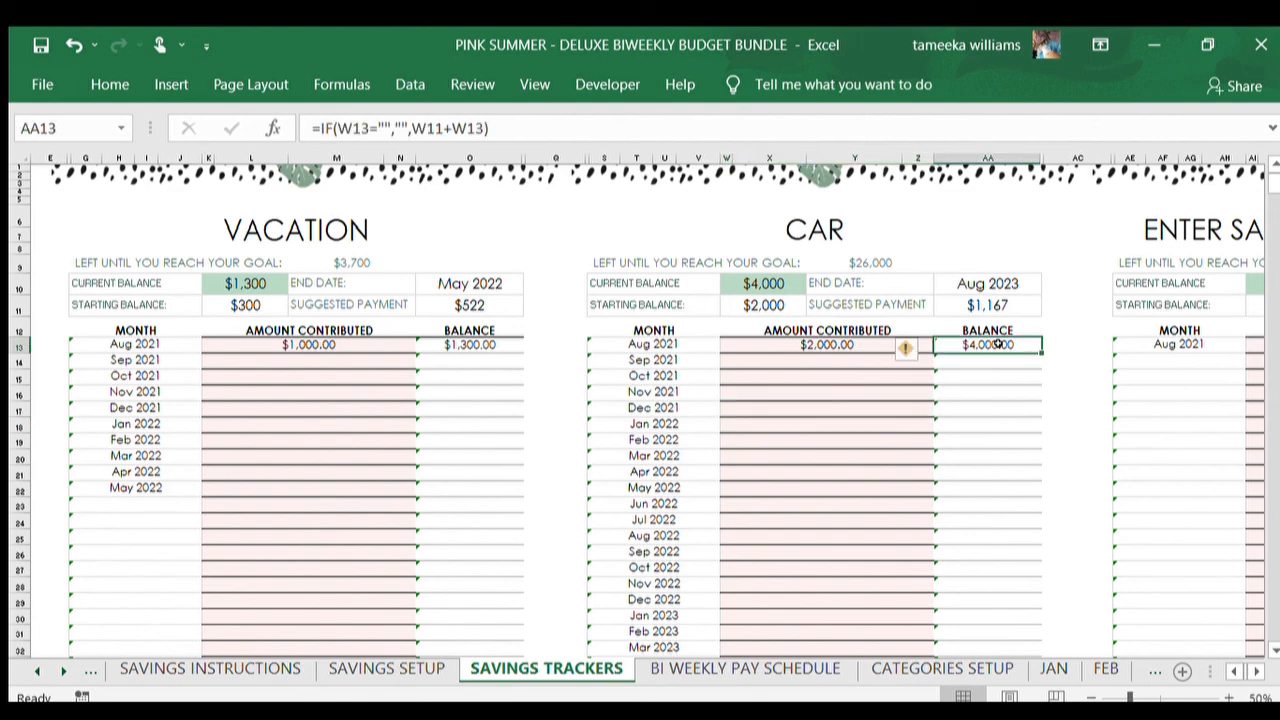
pyautogui.click(846, 259)
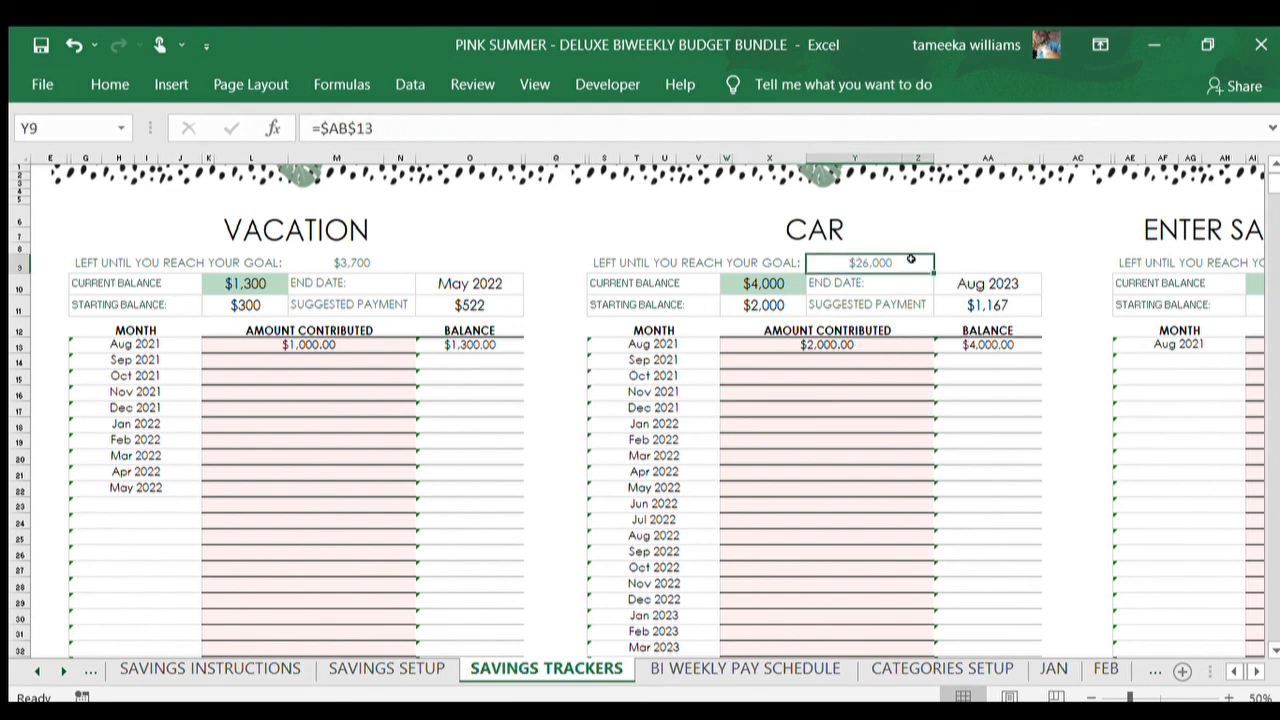
pyautogui.click(750, 511)
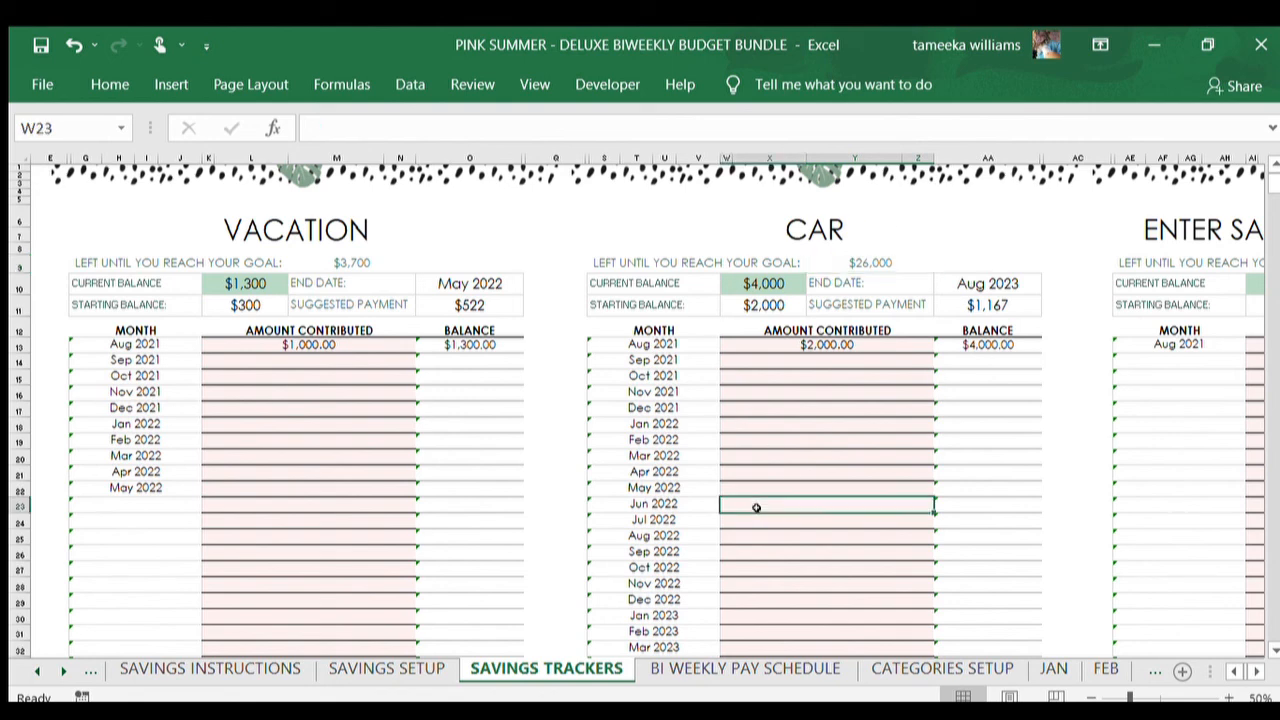
pyautogui.click(558, 514)
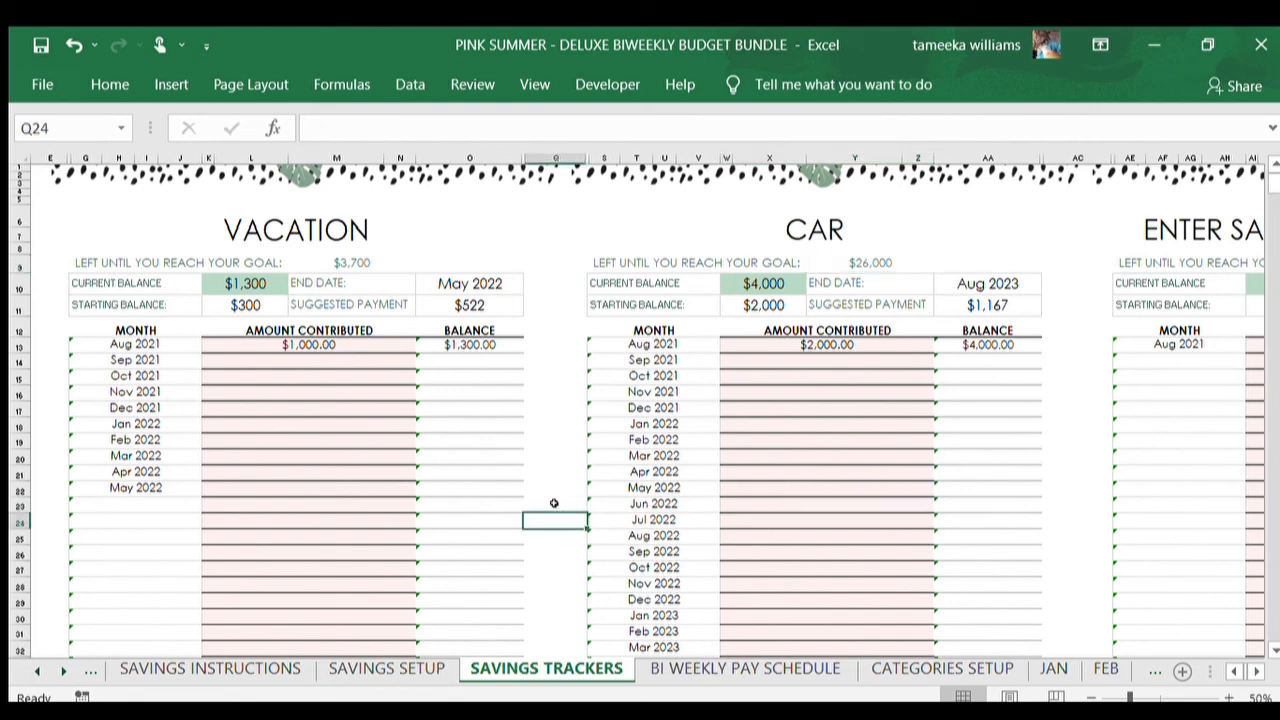